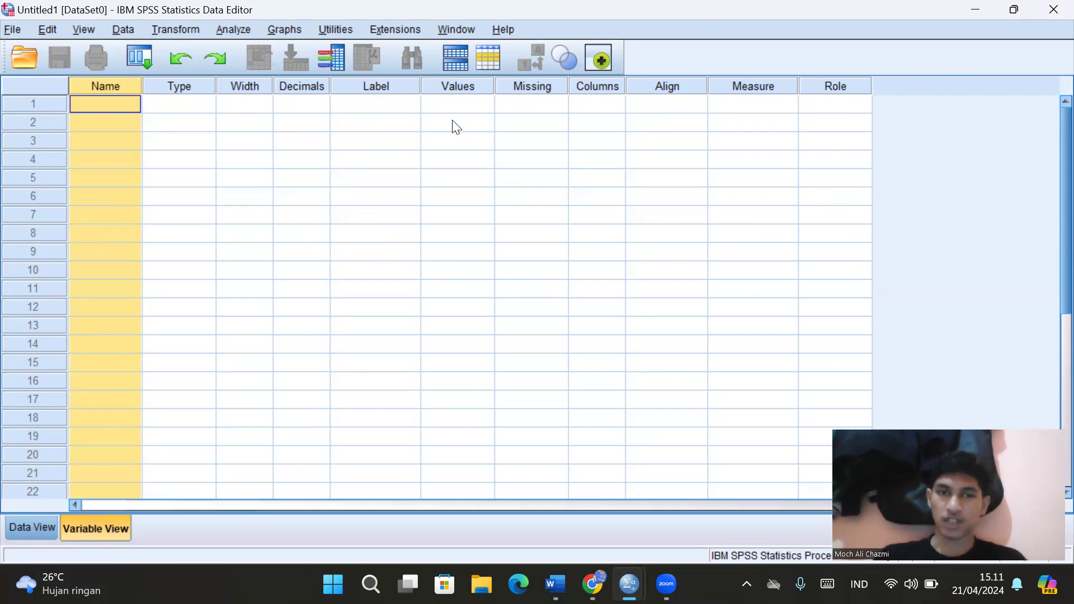
Import Sheet1 of the Excel file data UTS.xlsx, reading variable names from the first row, and minimize the output viewer
left_click(23, 32)
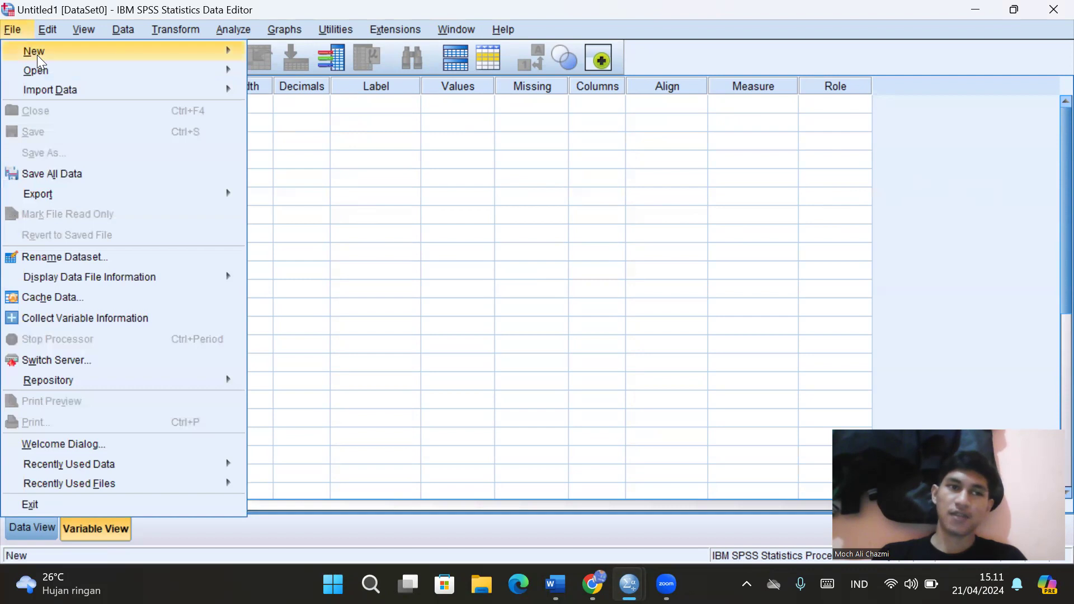
mouse_move(44, 64)
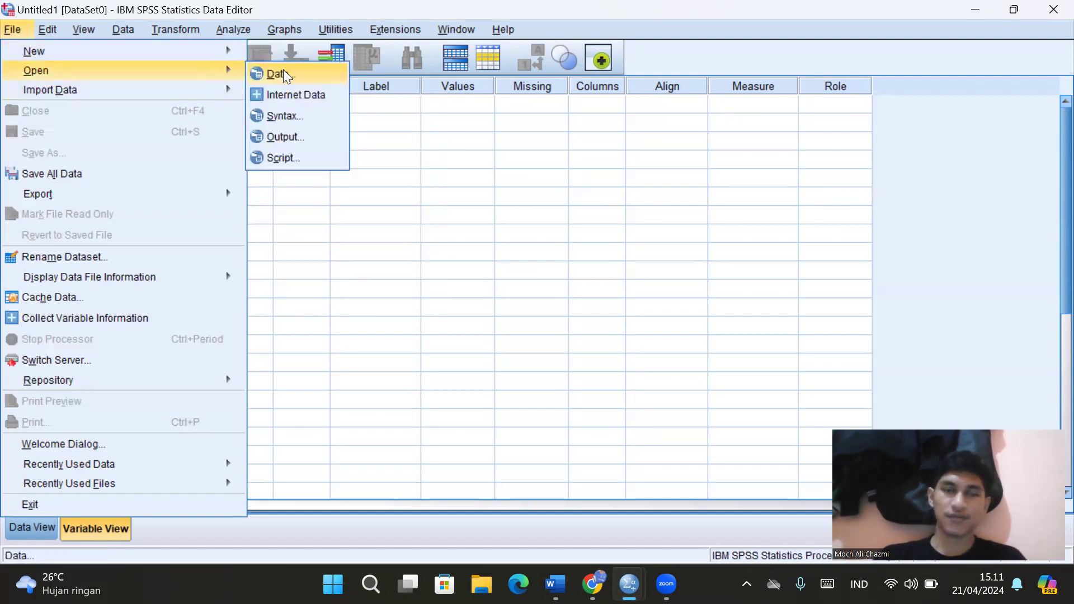
left_click(280, 72)
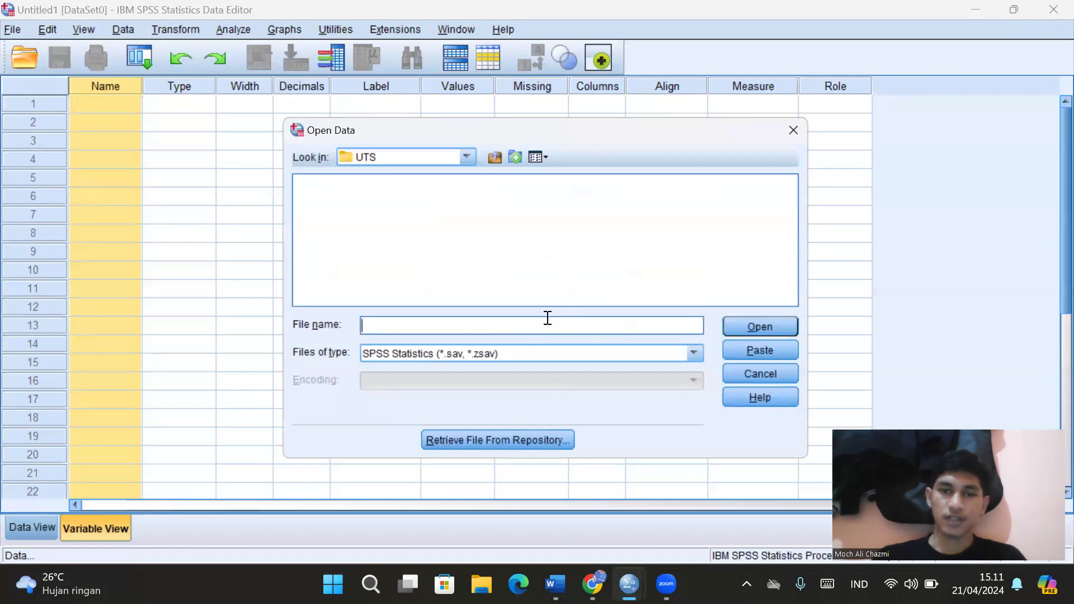
left_click(693, 354)
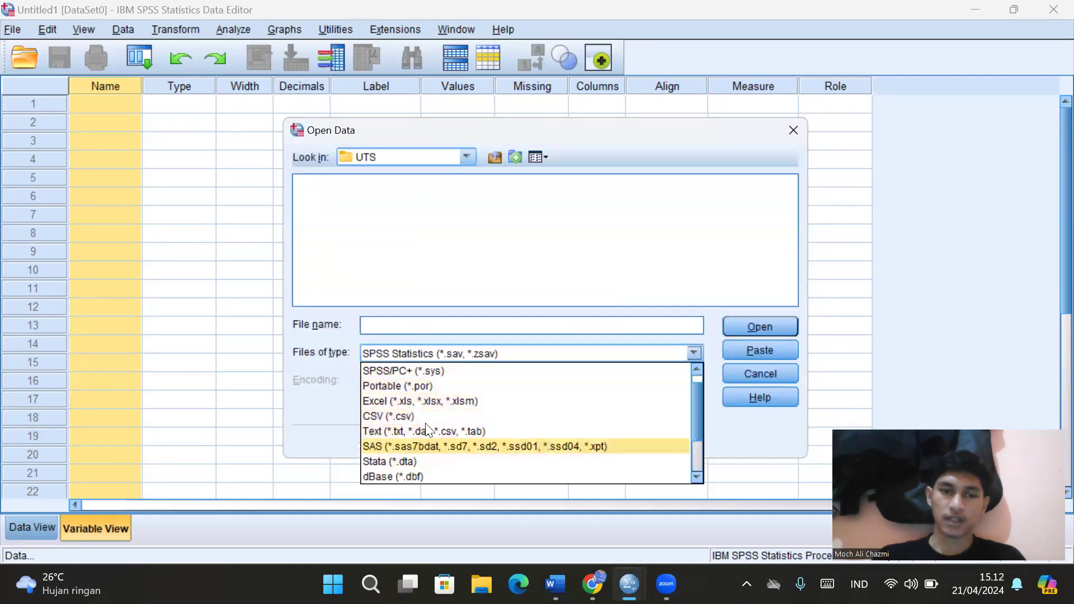
left_click(422, 401)
double_click(356, 180)
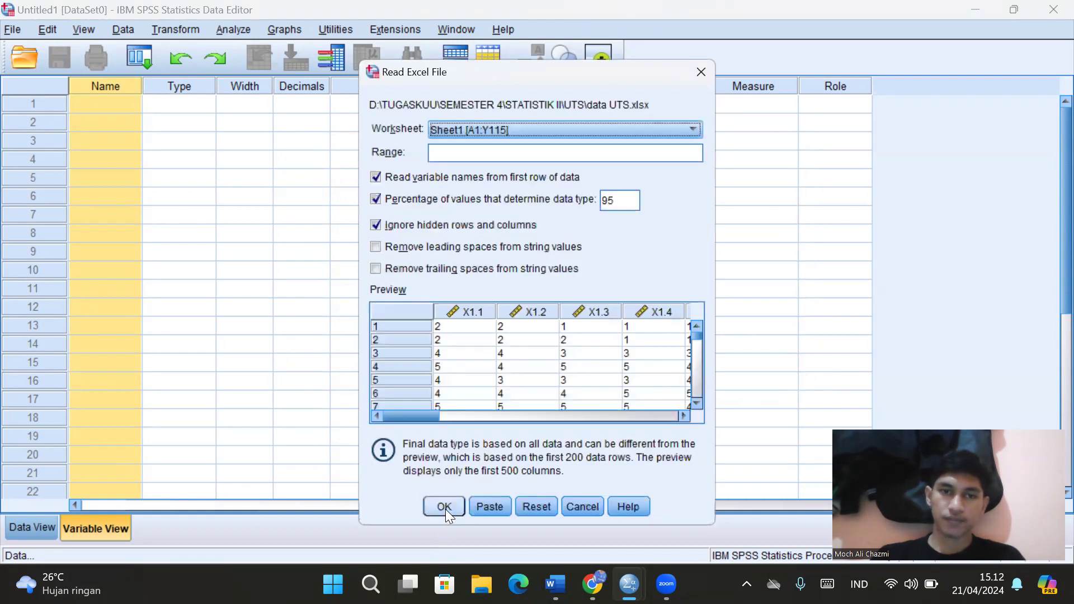
left_click(444, 507)
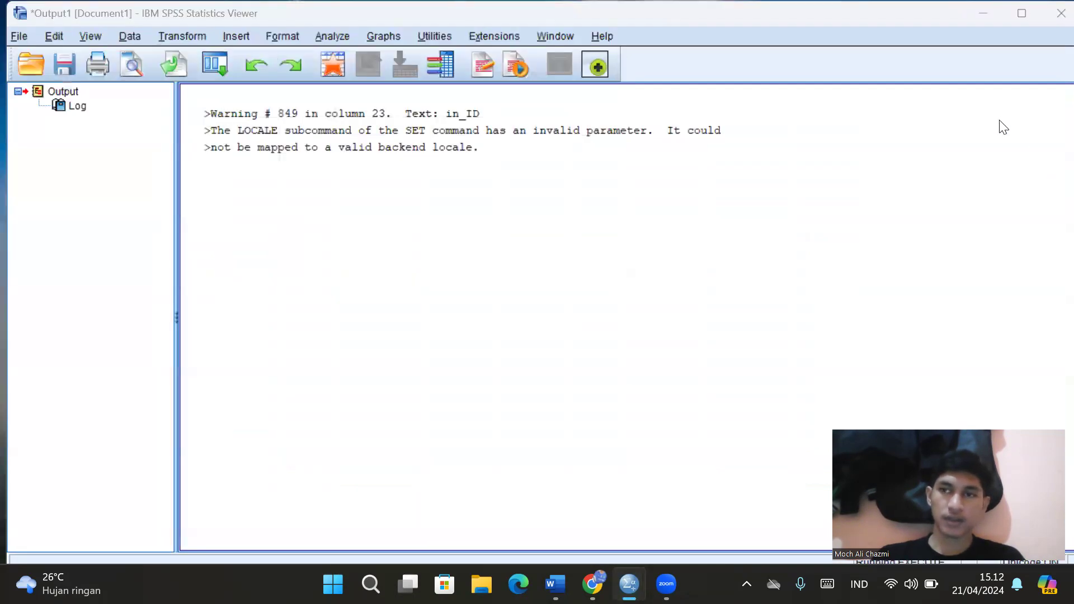
left_click(983, 12)
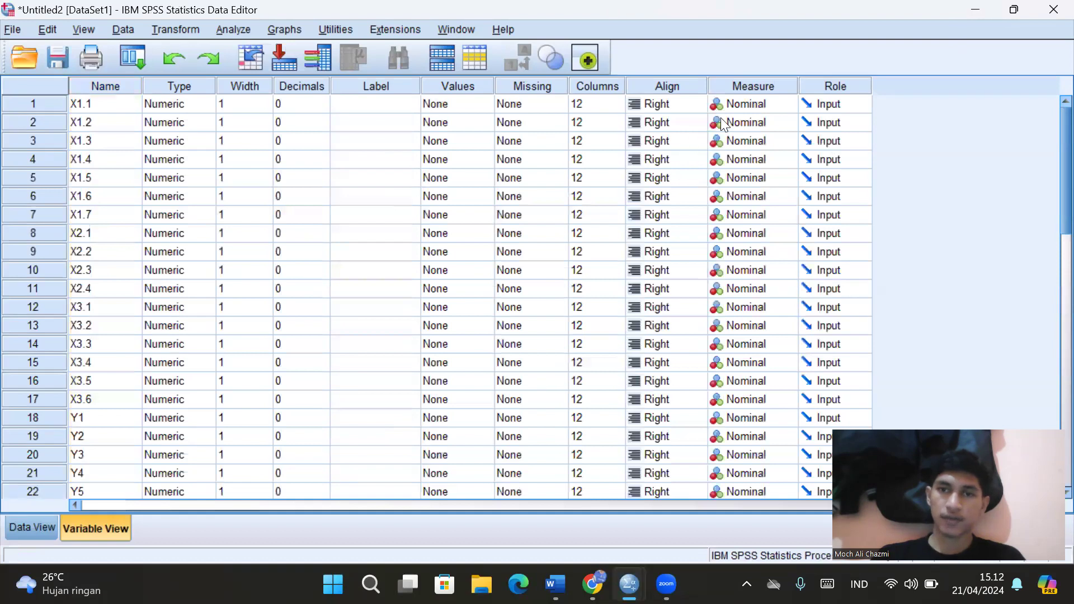
Set the measurement level of variables X1.1 through X1.7 to Scale
left_click(741, 104)
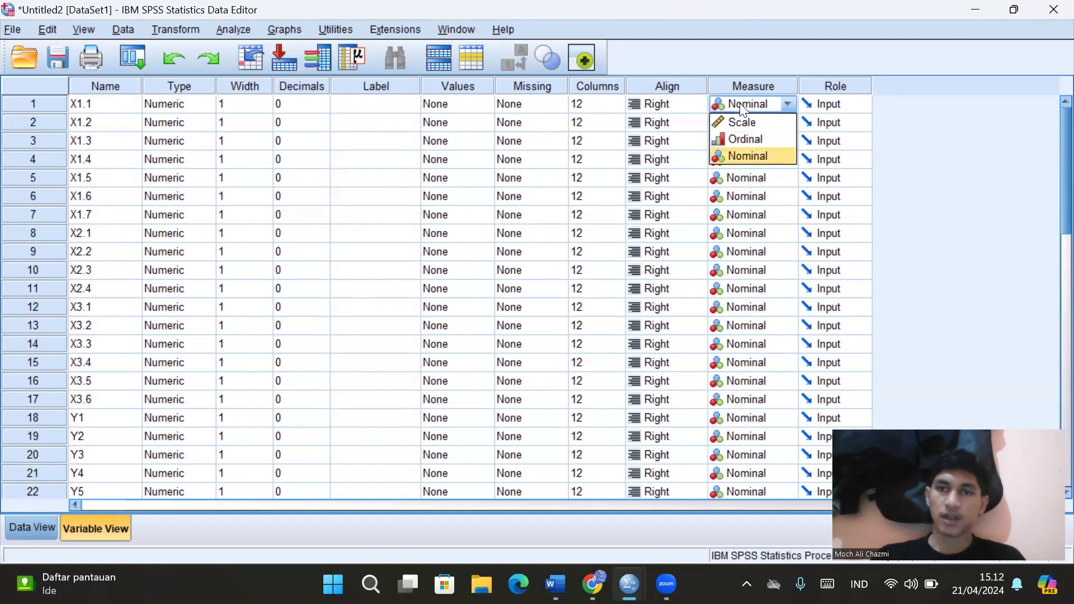
left_click(744, 116)
left_click(743, 120)
left_click(746, 141)
left_click(746, 140)
left_click(748, 159)
left_click(747, 160)
left_click(746, 175)
left_click(746, 178)
left_click(745, 191)
left_click(745, 191)
left_click(747, 213)
left_click(749, 210)
left_click(749, 231)
Set the measurement level of variables X2.1 through X2.4 to Scale
left_click(751, 233)
left_click(751, 246)
left_click(752, 247)
left_click(756, 271)
left_click(756, 271)
left_click(756, 287)
left_click(755, 291)
left_click(754, 307)
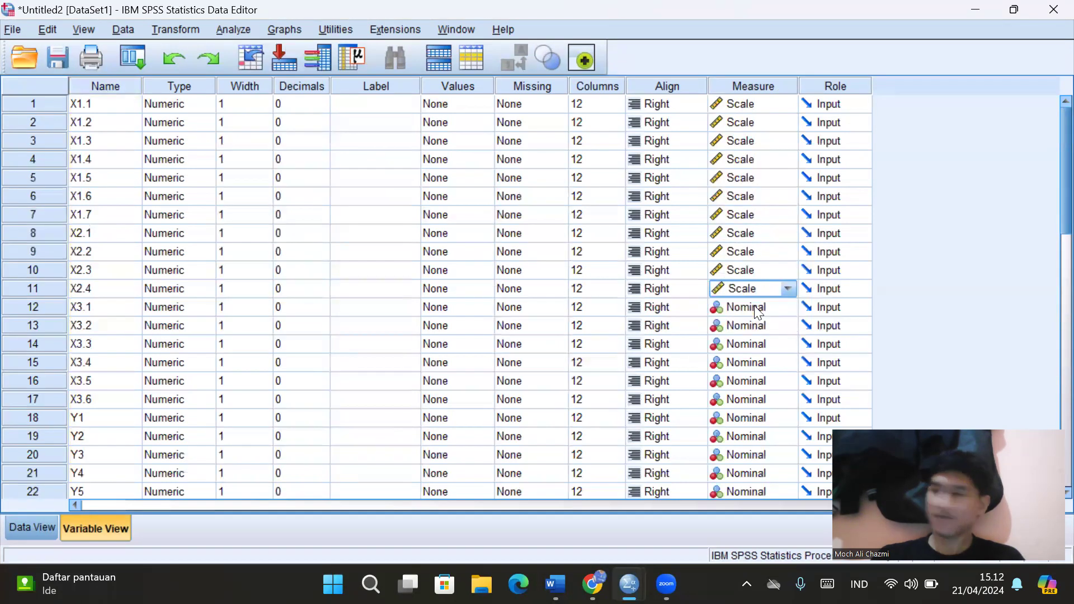
Set the measurement level of variables X3.1 through X3.6 to Scale
left_click(754, 314)
left_click(754, 311)
left_click(754, 324)
left_click(754, 325)
left_click(753, 342)
left_click(752, 344)
left_click(750, 358)
left_click(750, 362)
left_click(751, 379)
left_click(751, 381)
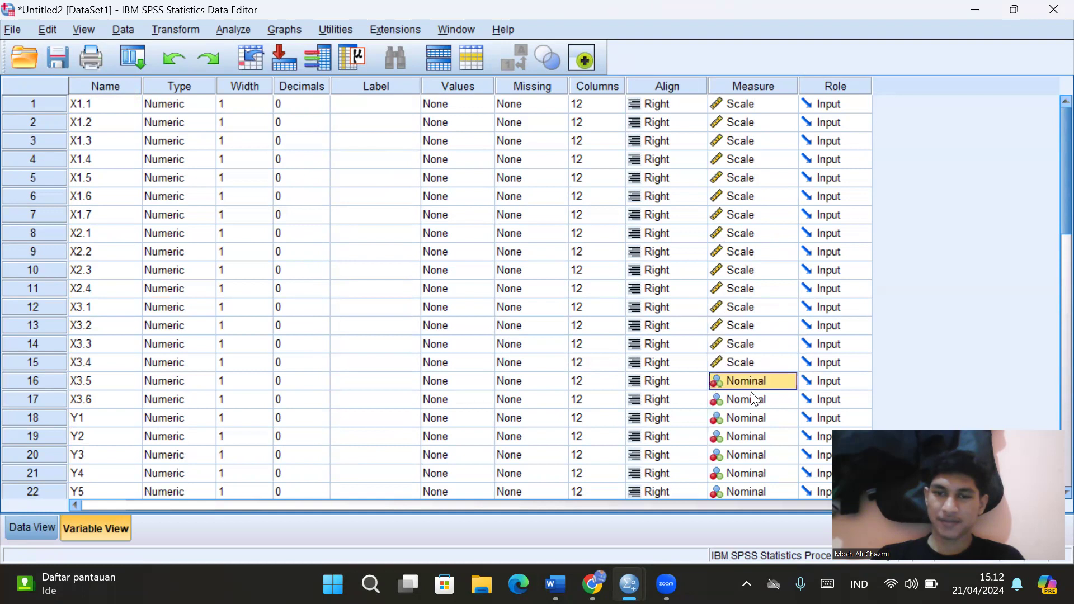
left_click(751, 380)
left_click(750, 396)
left_click(749, 397)
left_click(740, 417)
Set the measurement level of variables Y1 through Y4 to Scale
left_click(741, 417)
left_click(737, 433)
left_click(738, 436)
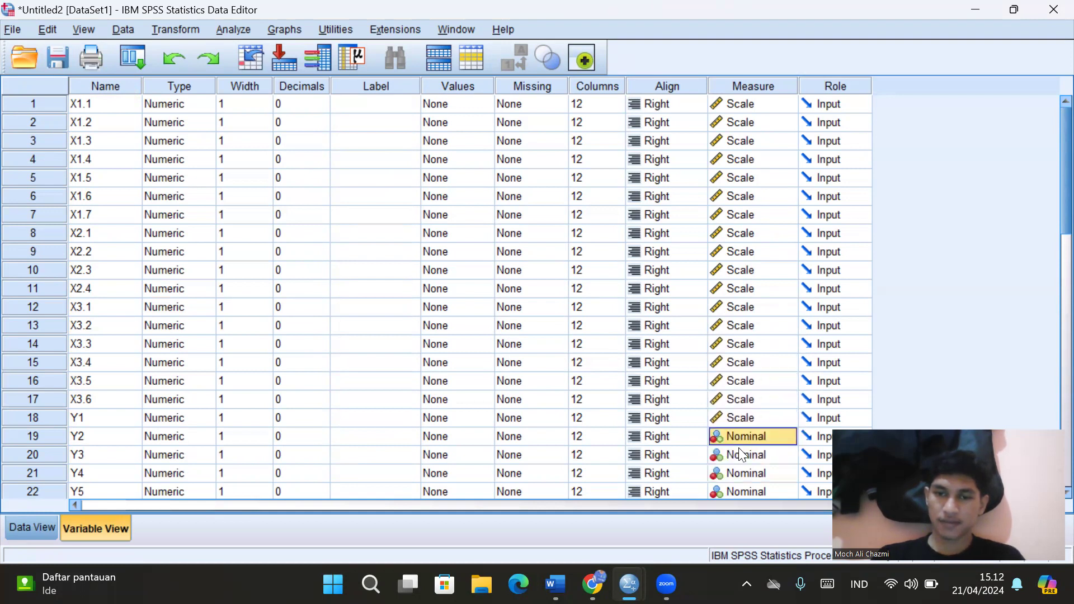
left_click(738, 439)
left_click(742, 454)
left_click(742, 455)
left_click(742, 454)
left_click(742, 471)
left_click(742, 473)
left_click(742, 473)
left_click(742, 485)
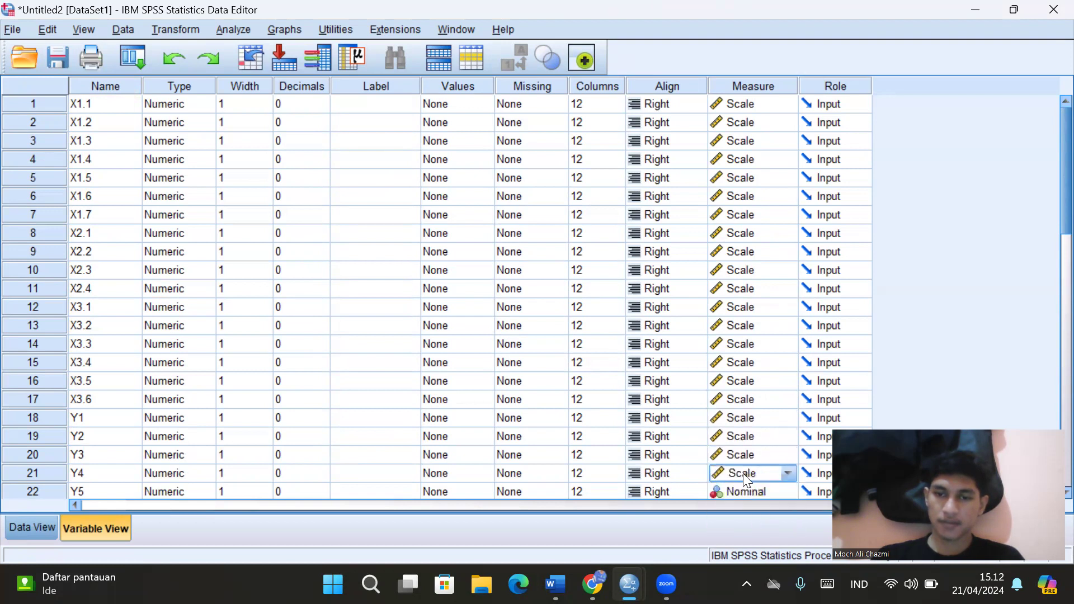
Set the measurement level of variables Y5 through Y8 to Scale
scroll(747, 459, "down", 1)
left_click(747, 436)
left_click(748, 437)
left_click(749, 450)
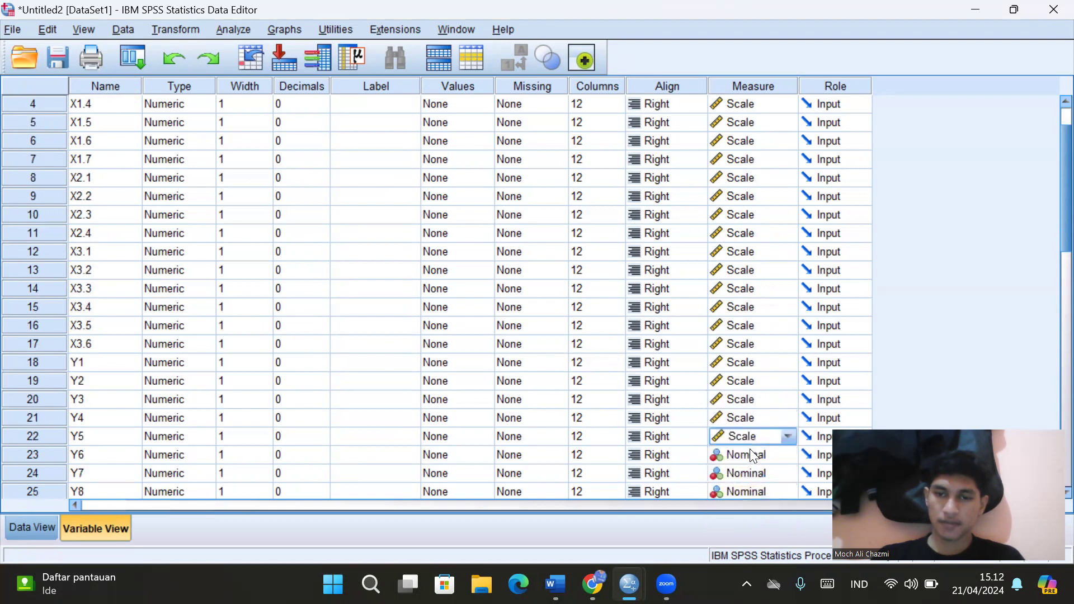
scroll(752, 453, "down", 1)
left_click(746, 401)
left_click(747, 400)
left_click(744, 414)
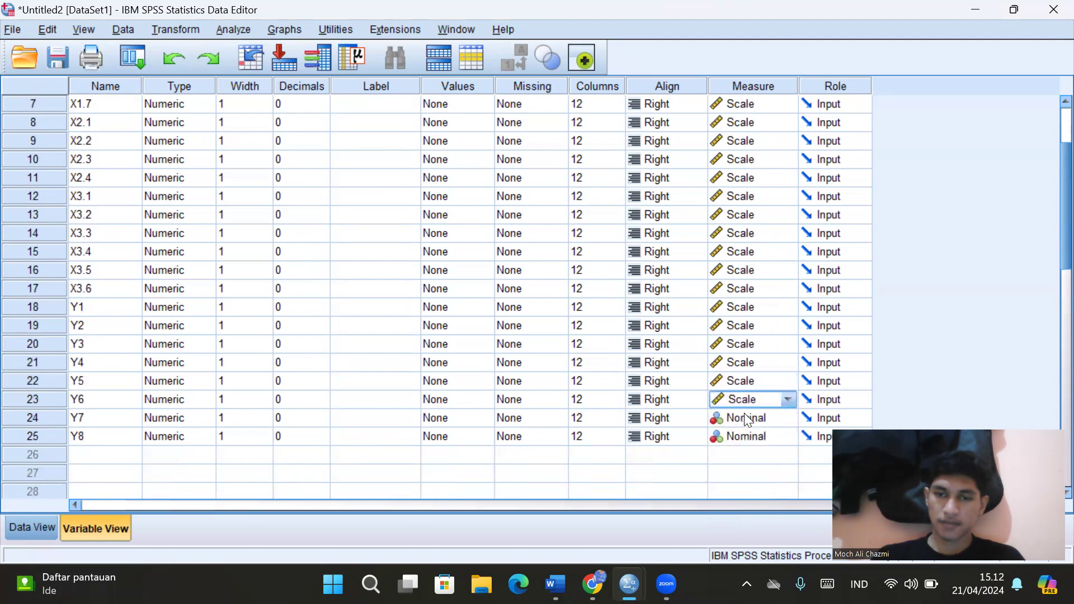
left_click(744, 420)
left_click(743, 419)
left_click(745, 432)
left_click(745, 432)
left_click(745, 431)
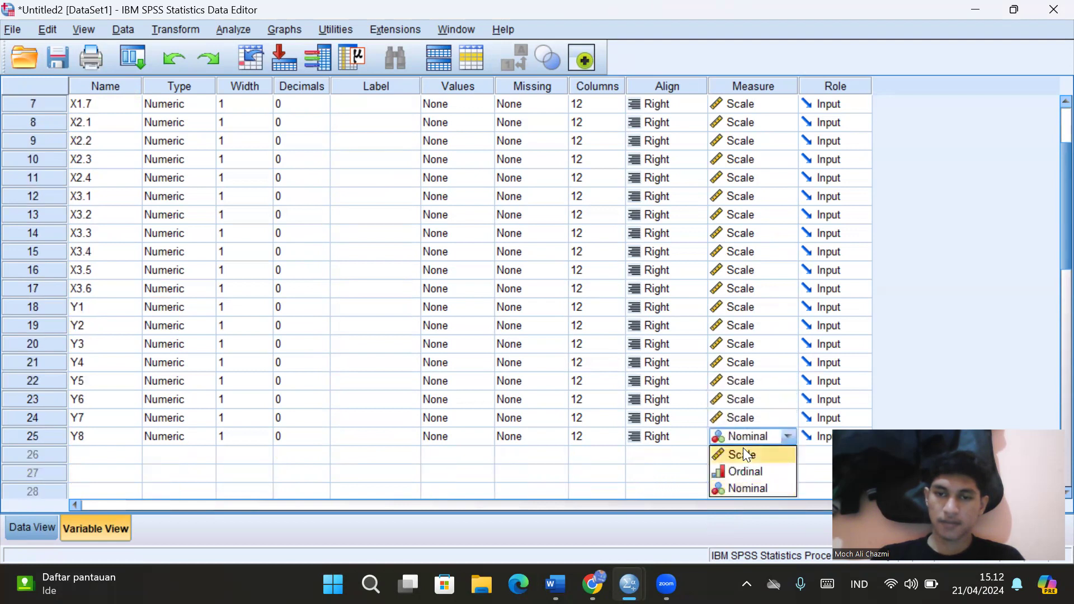
left_click(743, 447)
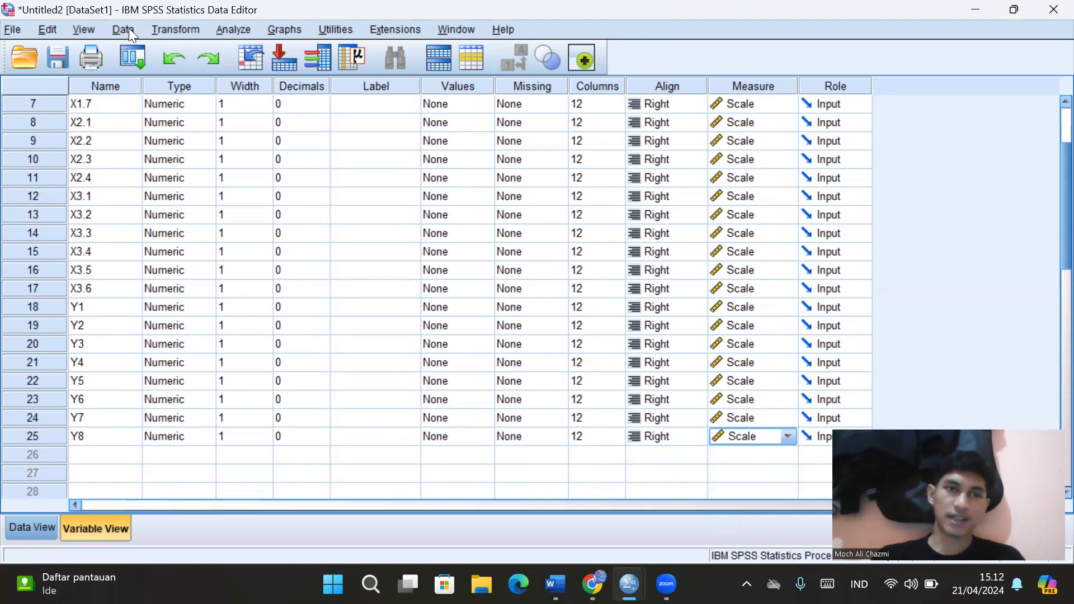
Start a Compute Variable transformation with the Sum function as its expression and X1 as the target variable
left_click(174, 32)
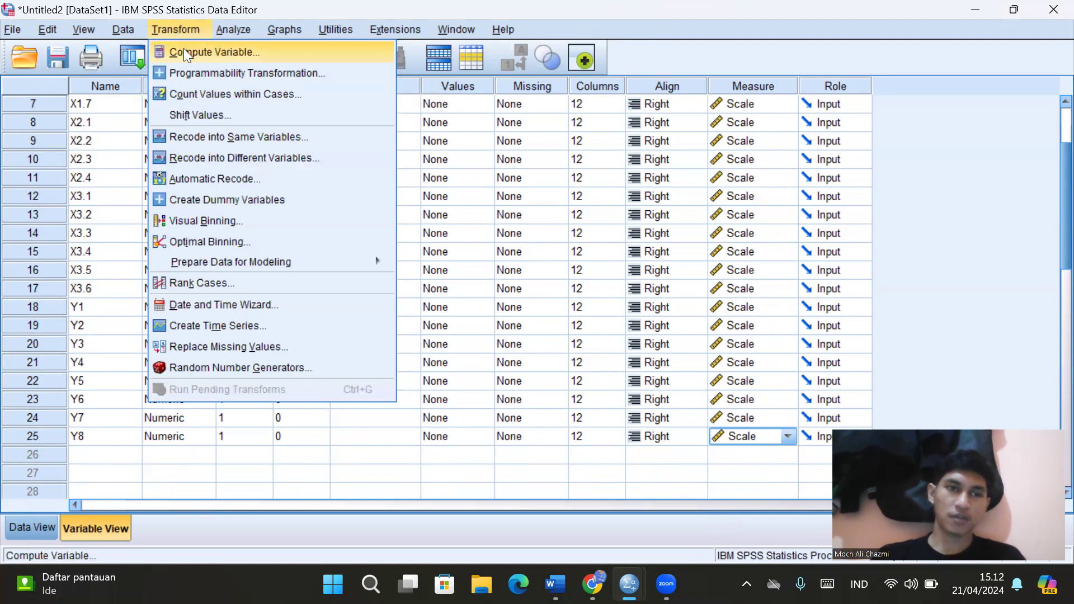
left_click(185, 51)
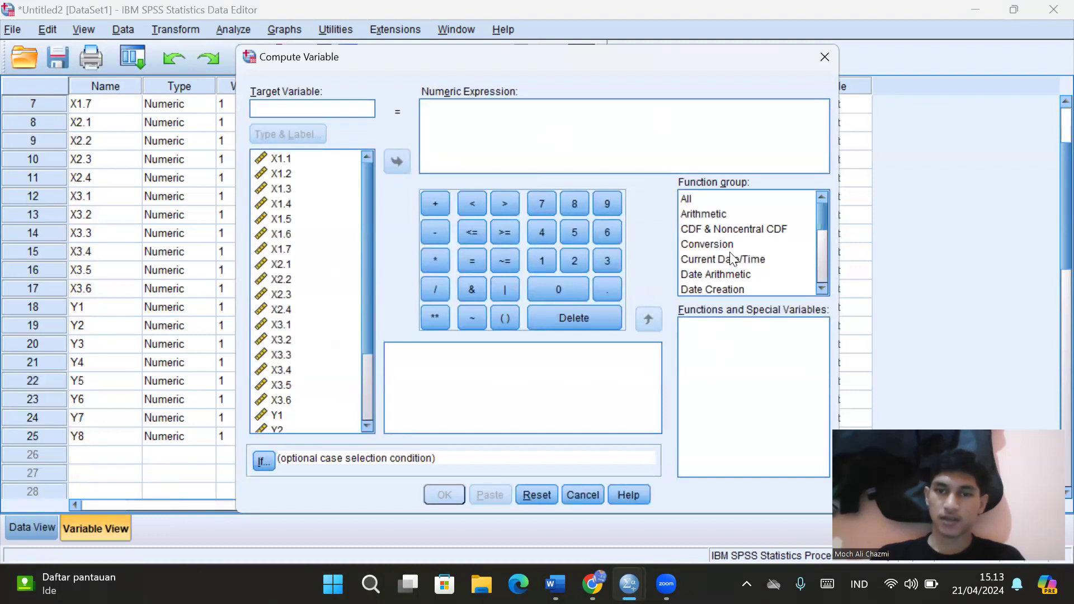
left_click(713, 199)
scroll(727, 414, "down", 15)
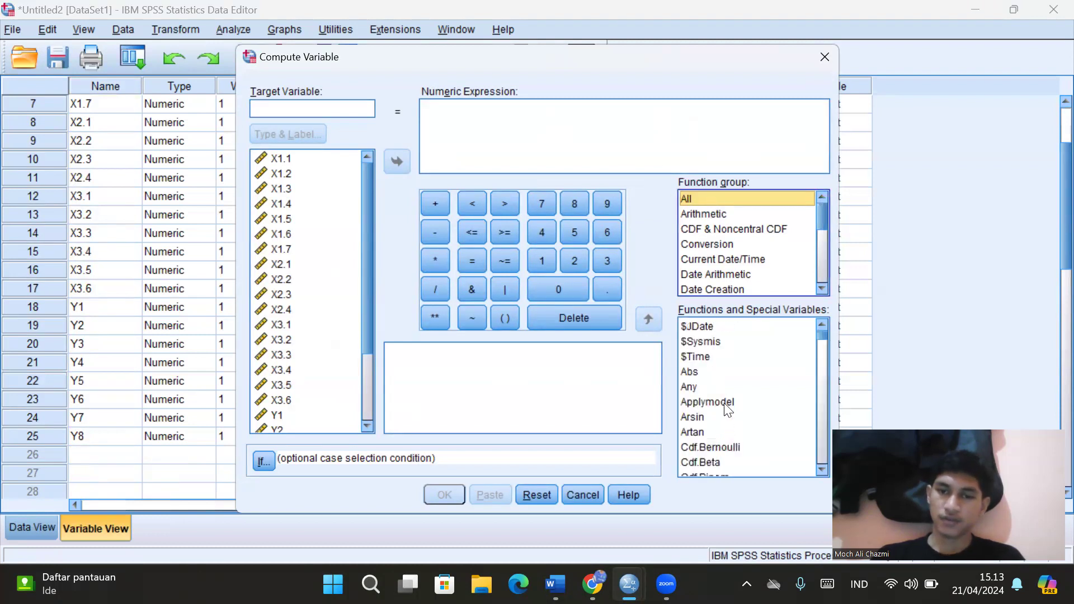
scroll(725, 390, "down", 15)
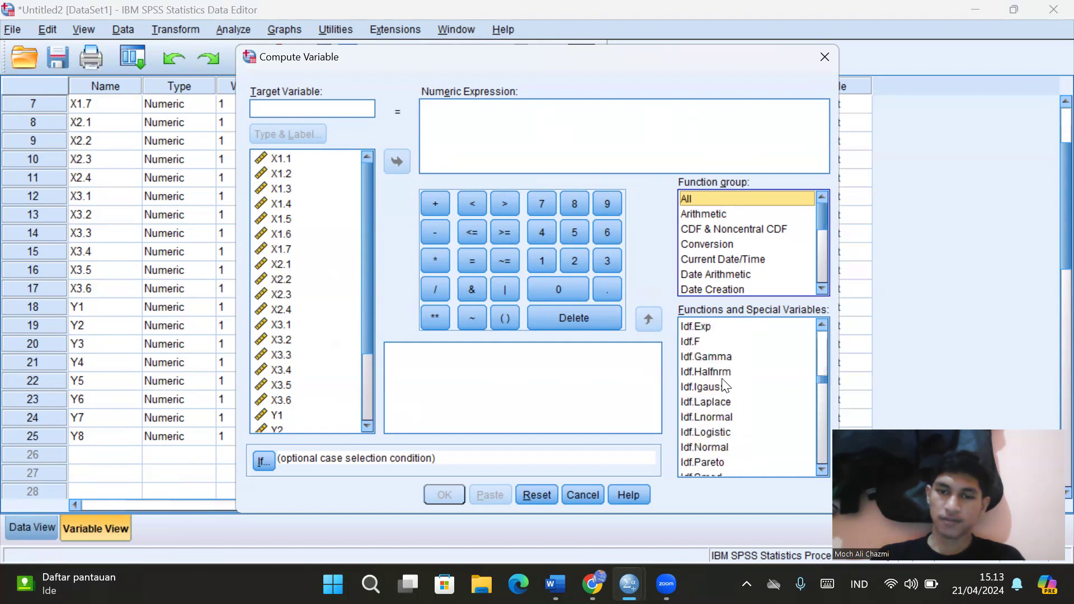
scroll(722, 375, "down", 3)
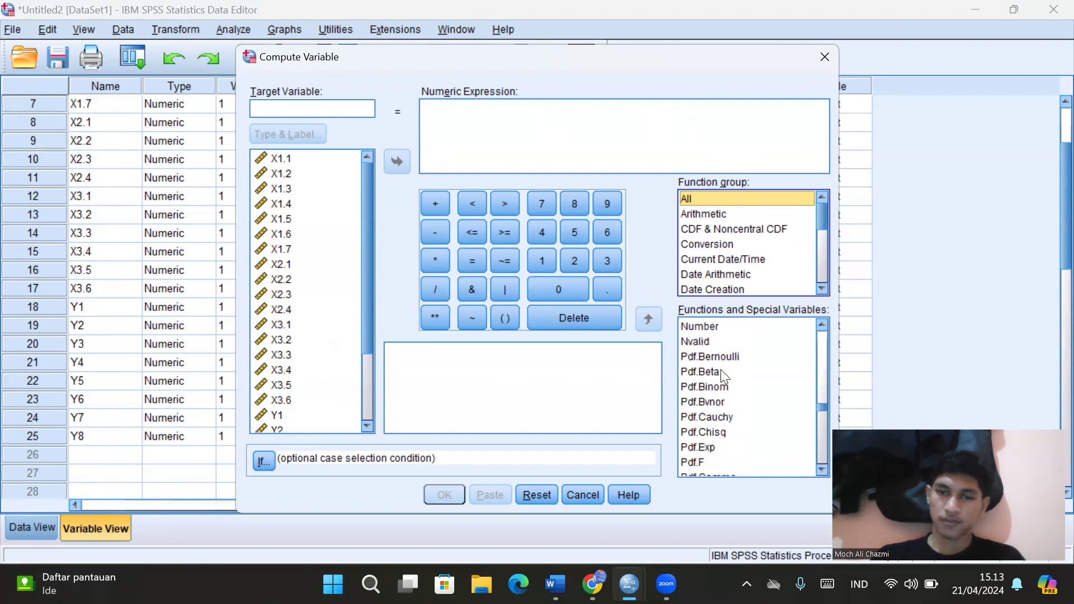
scroll(717, 402, "down", 20)
scroll(716, 399, "down", 8)
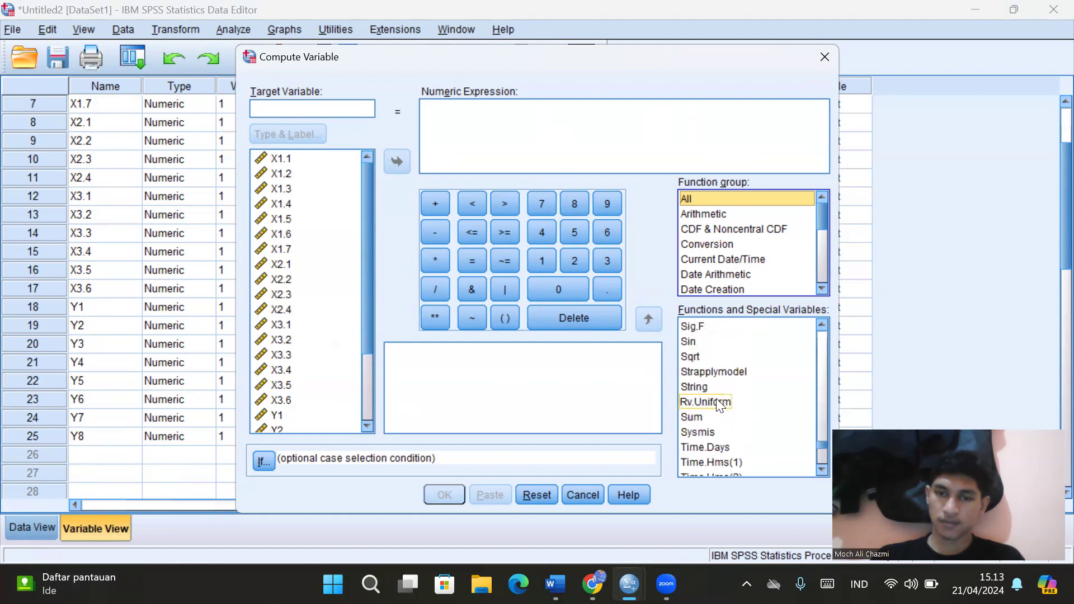
double_click(708, 415)
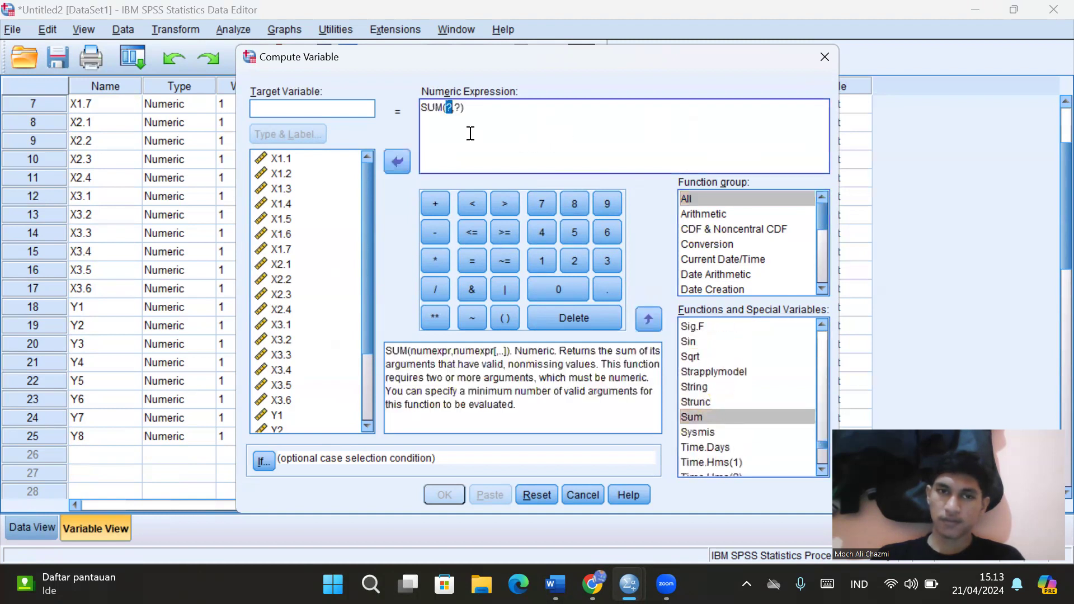
left_click(327, 104)
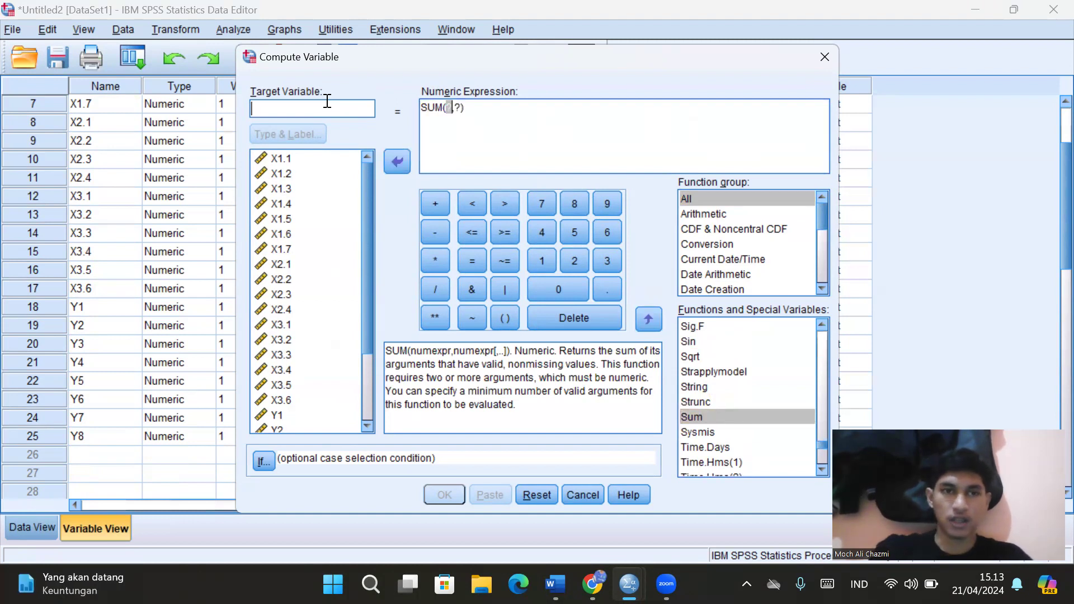
type("X1")
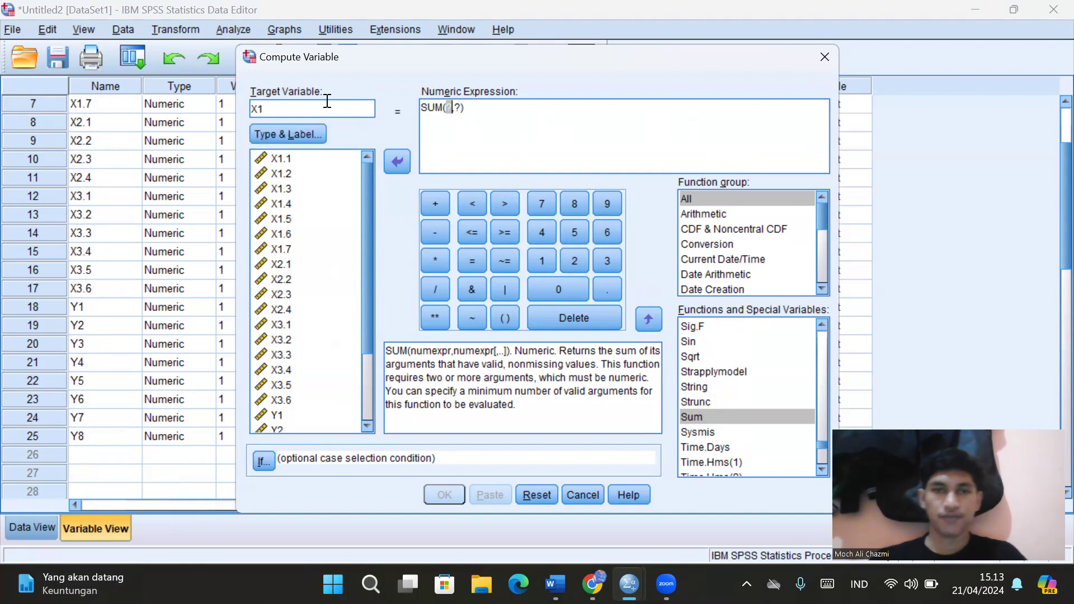
Complete the numeric expression as SUM(X1.1 to X1.7), run the computation of X1 and minimize the output viewer
left_click(462, 111)
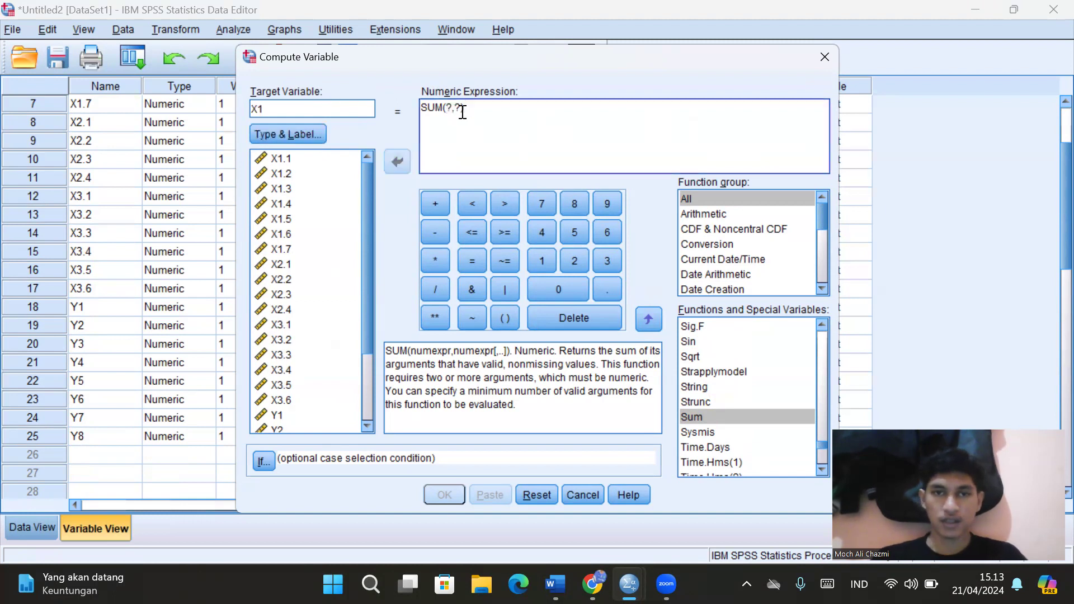
left_click_drag(459, 111, 444, 112)
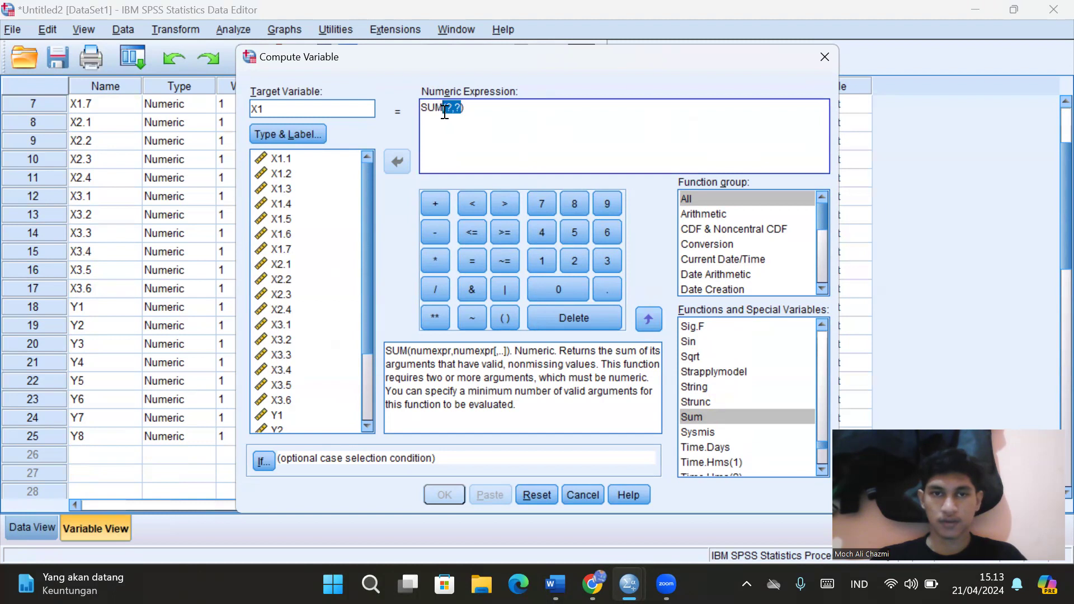
key("BackSpace")
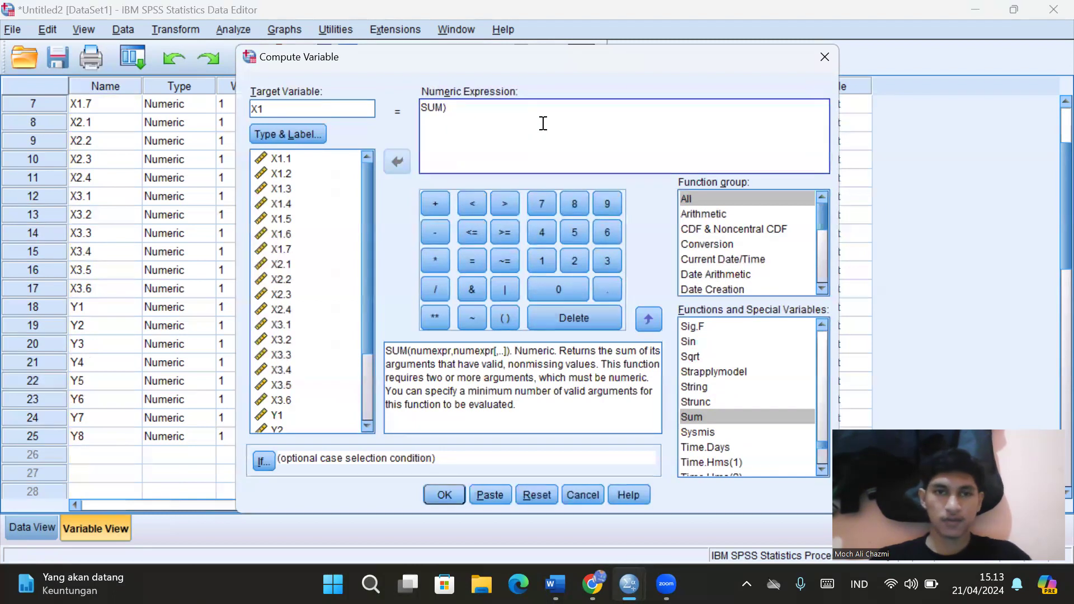
type("(")
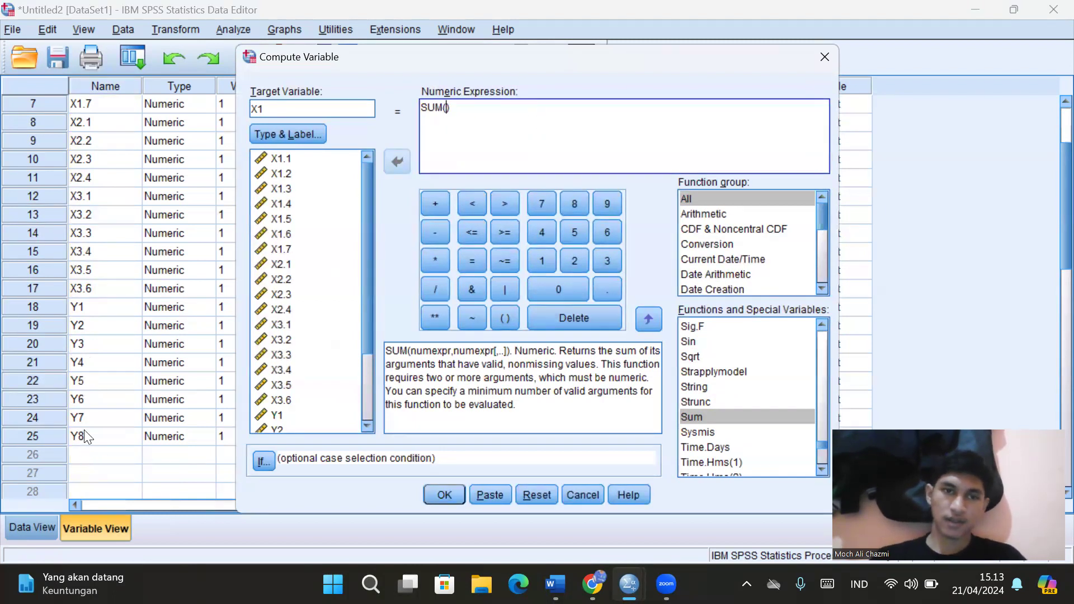
double_click(314, 158)
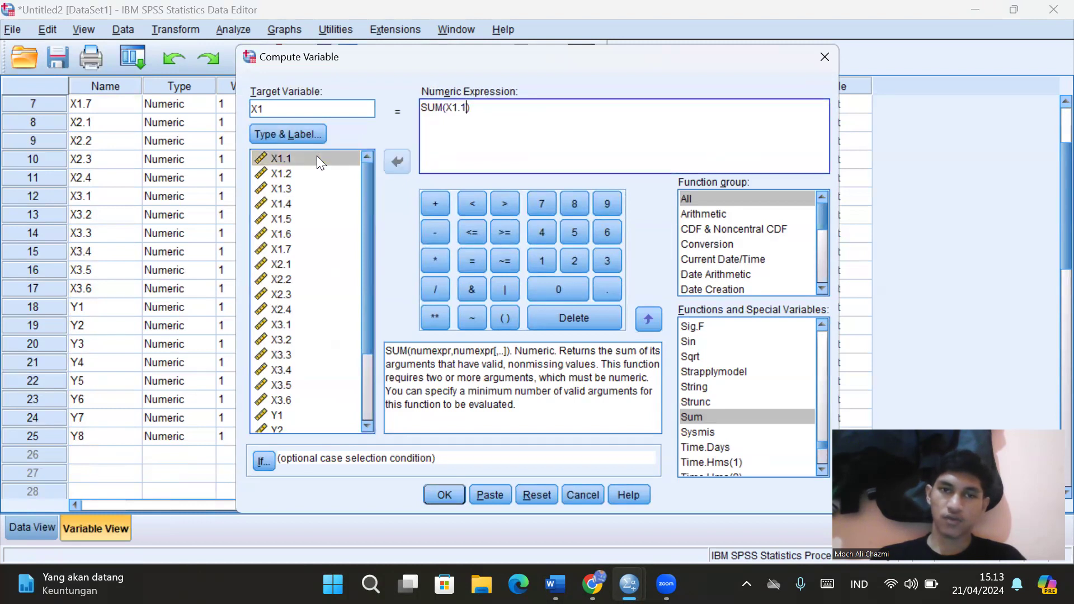
type("to")
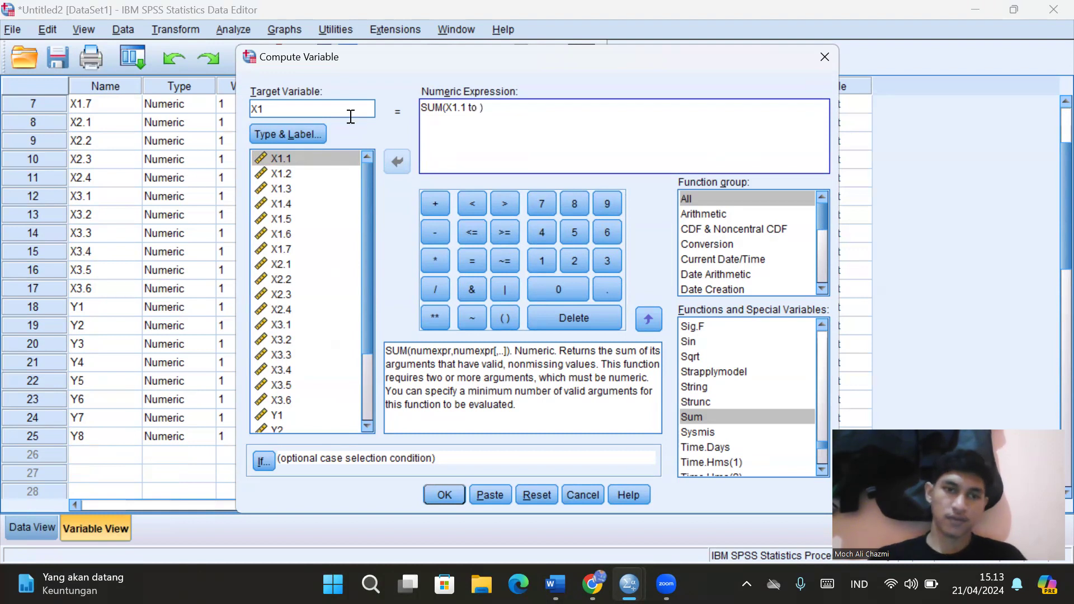
double_click(294, 248)
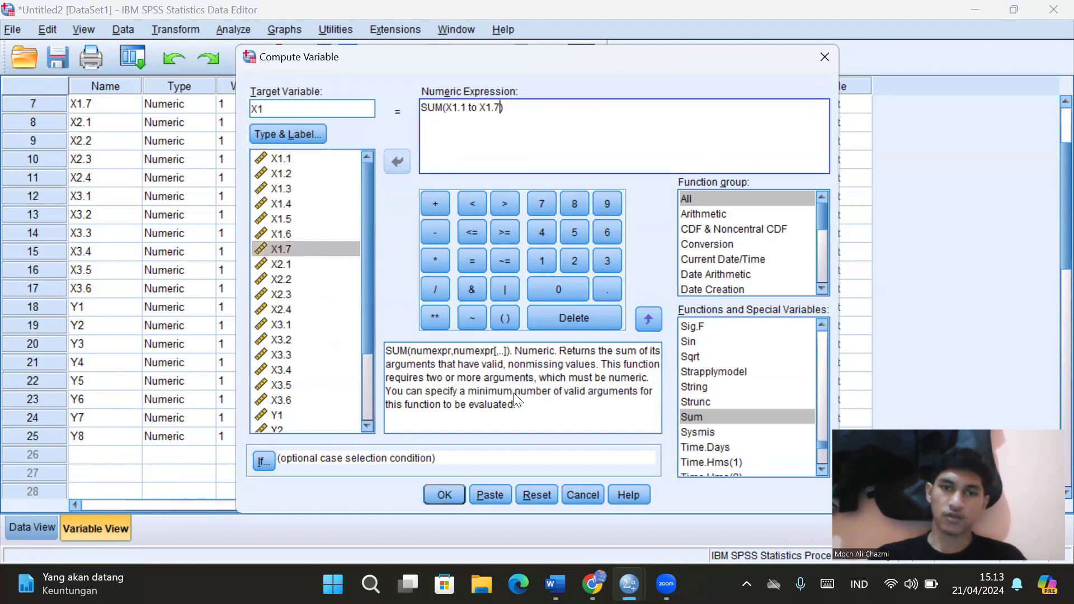
left_click(455, 500)
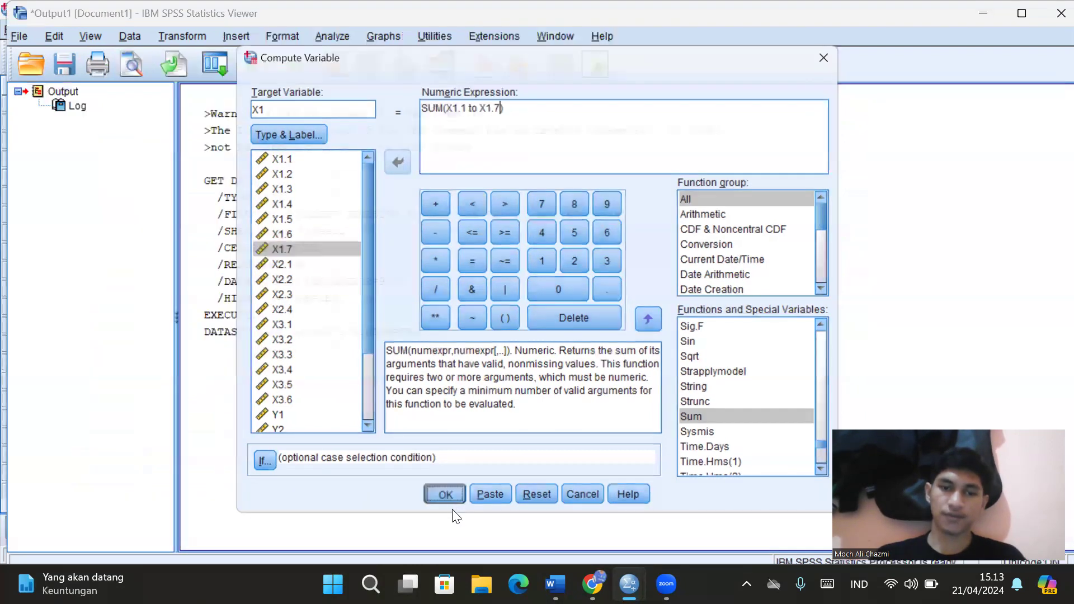
left_click(994, 12)
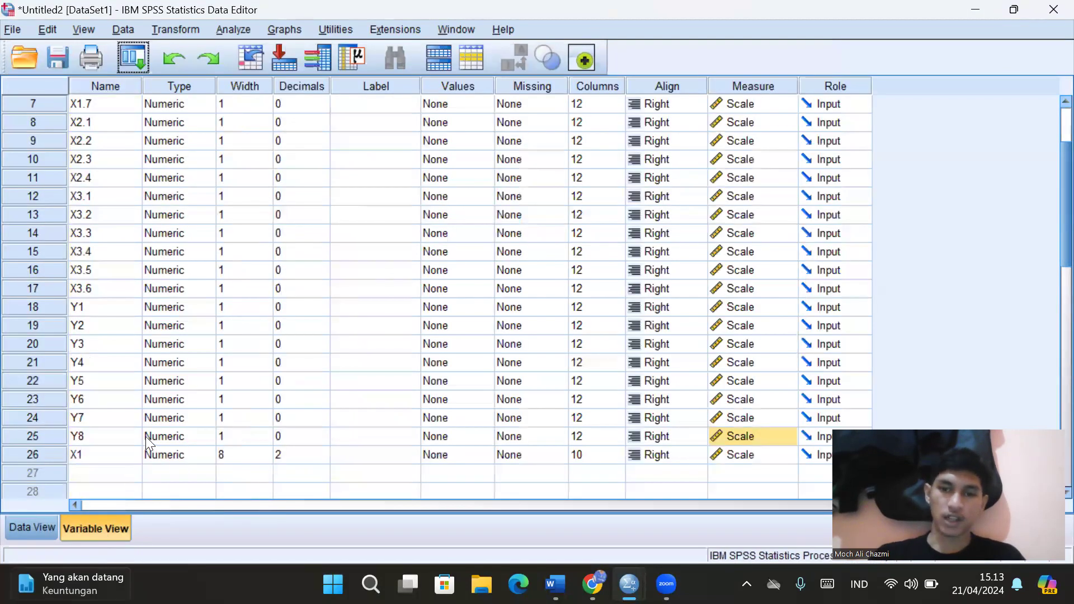
scroll(146, 436, "down", 2)
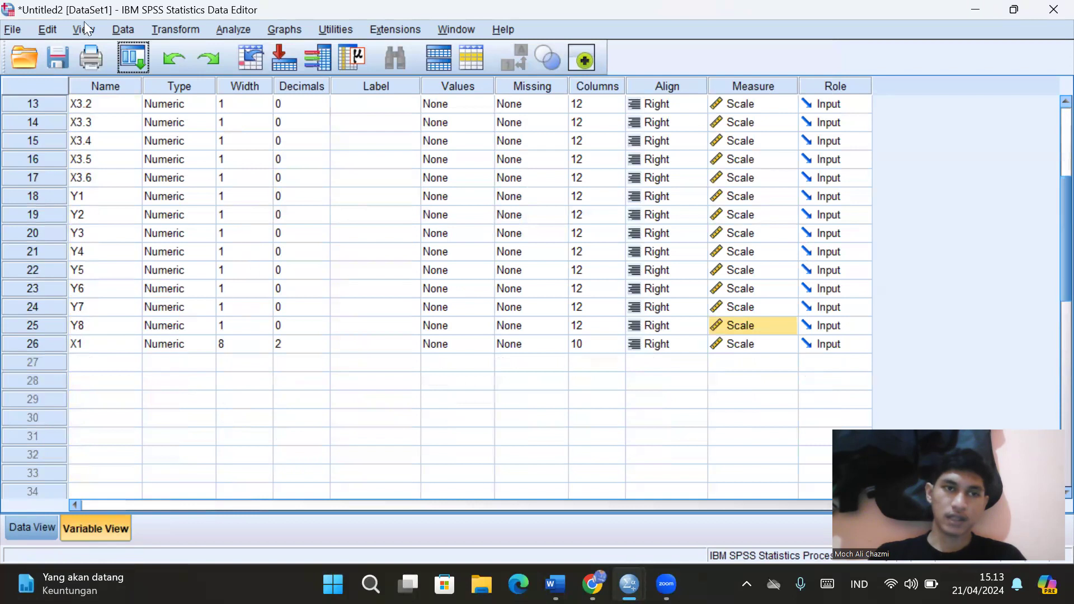
Start another Compute Variable transformation with X2 as the target variable
left_click(181, 29)
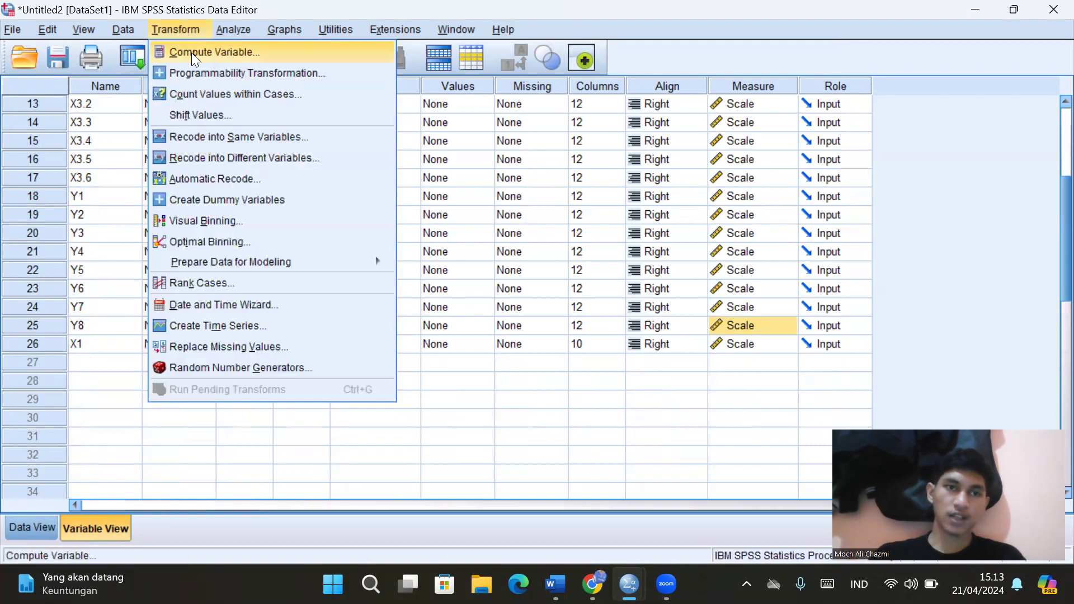
left_click(189, 53)
left_click(312, 108)
key("BackSpace")
type("2")
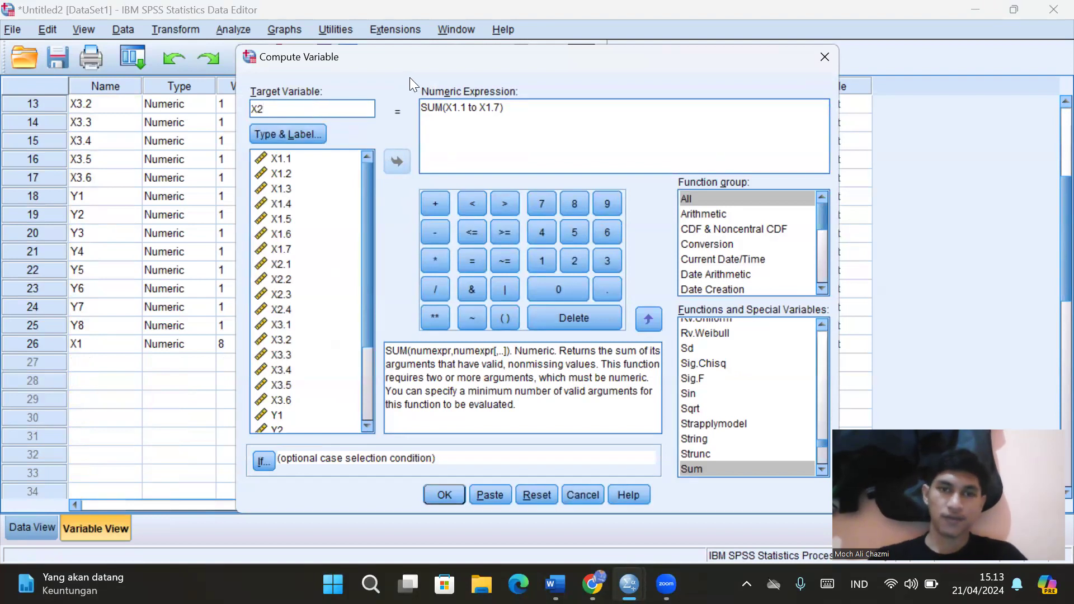
Change the numeric expression to SUM(X2.1 to X2.4)
left_click_drag(467, 106, 445, 109)
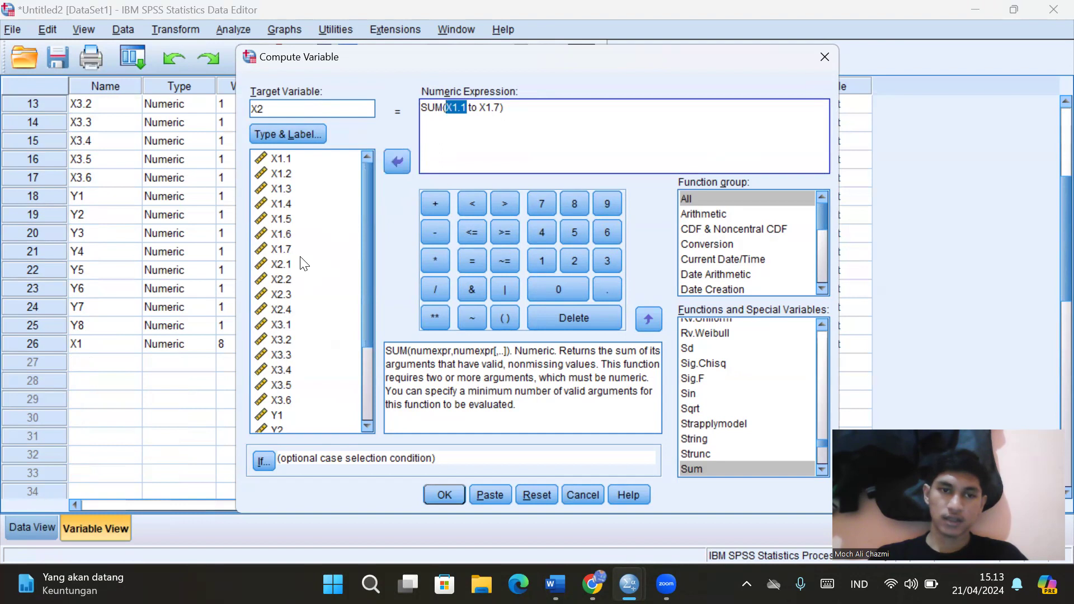
double_click(281, 264)
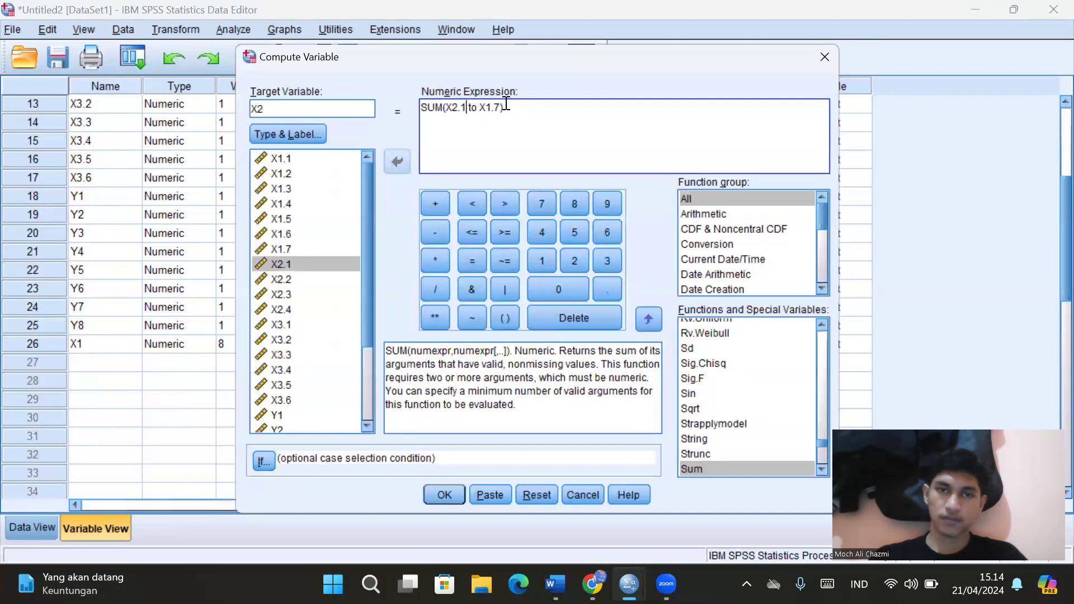
left_click_drag(500, 108, 485, 109)
double_click(281, 309)
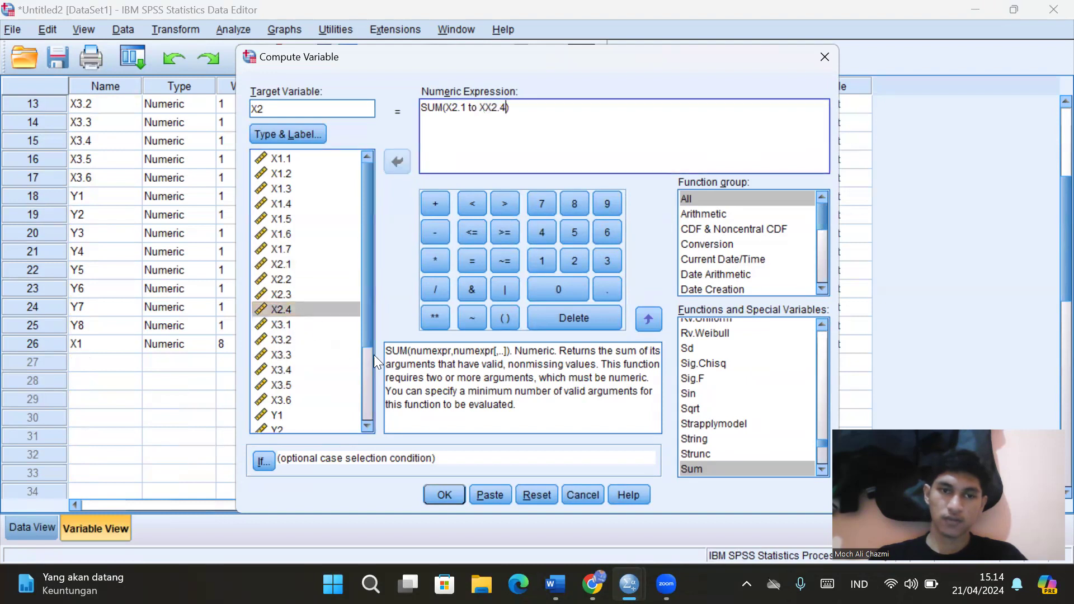
left_click(486, 107)
key("BackSpace")
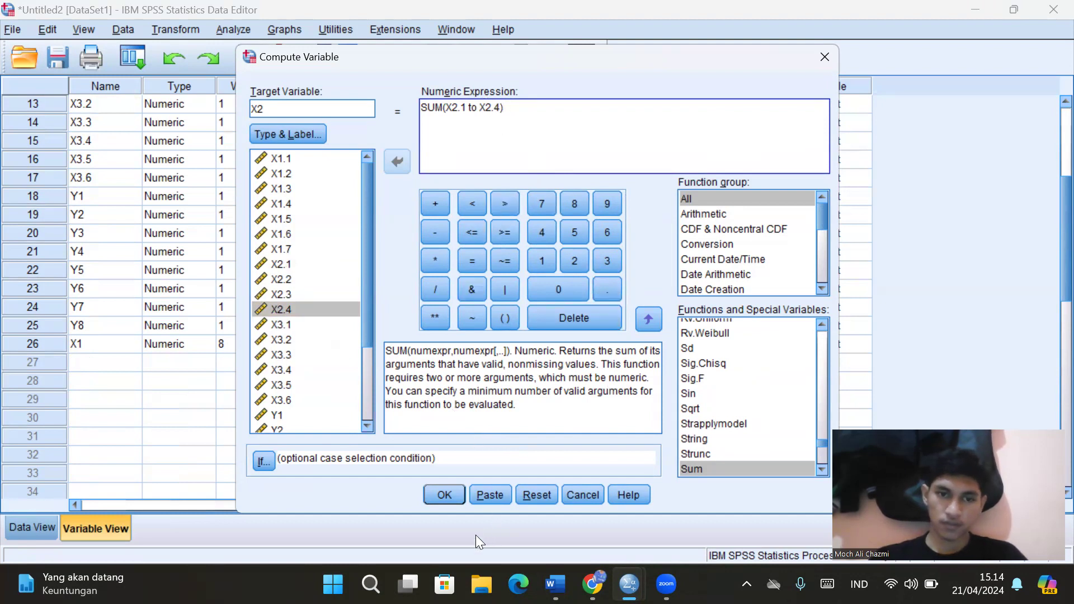
Run the computation of X2, minimize the output viewer and set X2's measurement level to Scale
left_click(447, 495)
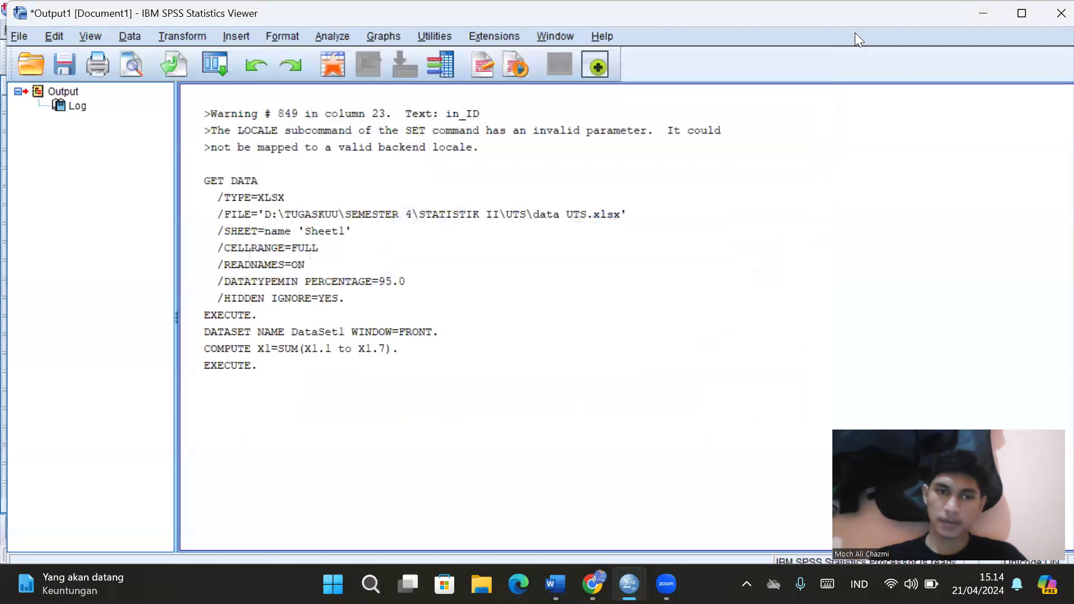
left_click(988, 14)
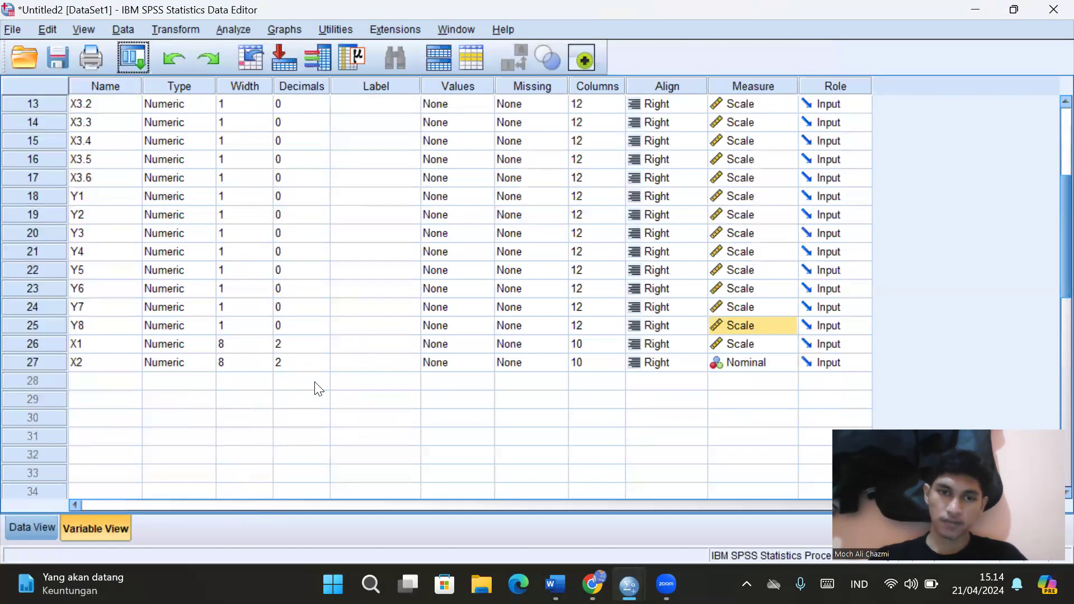
left_click(720, 367)
left_click(734, 382)
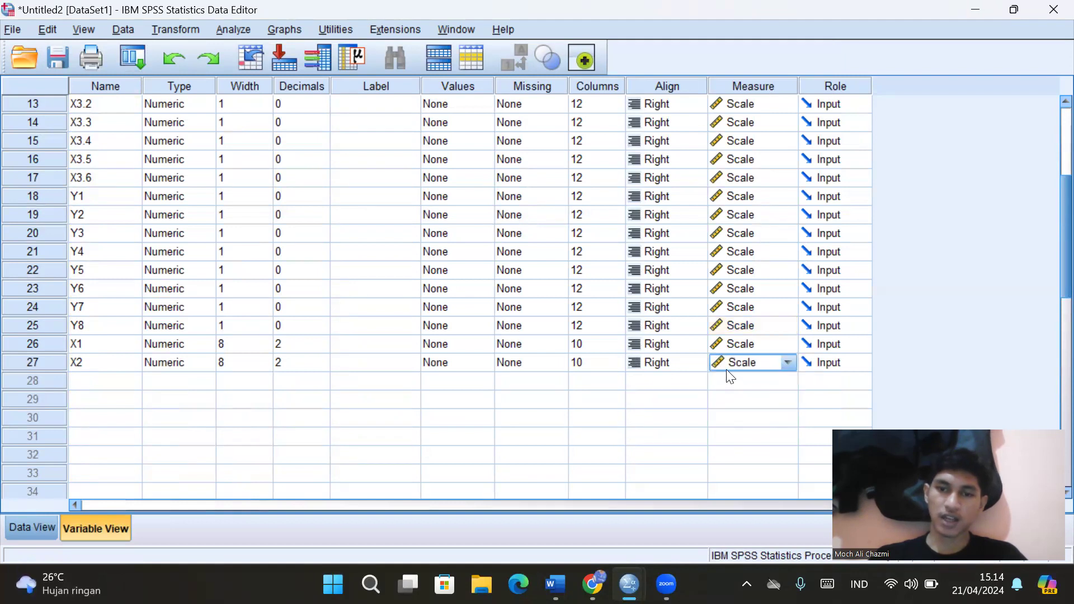
Start another Compute Variable transformation with X3 as the target variable
left_click(158, 31)
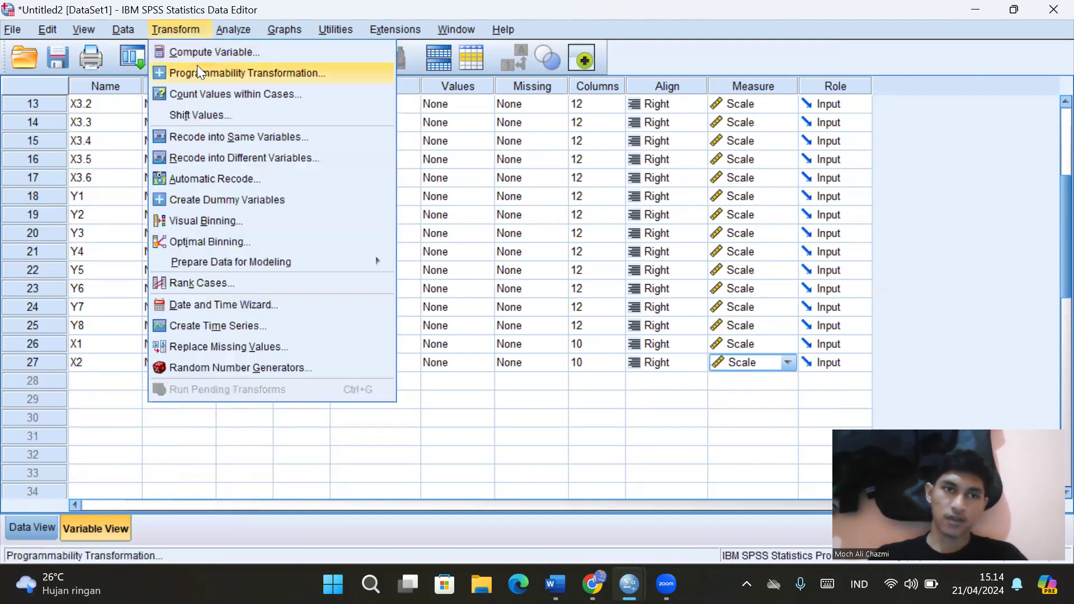
left_click(206, 52)
left_click(319, 111)
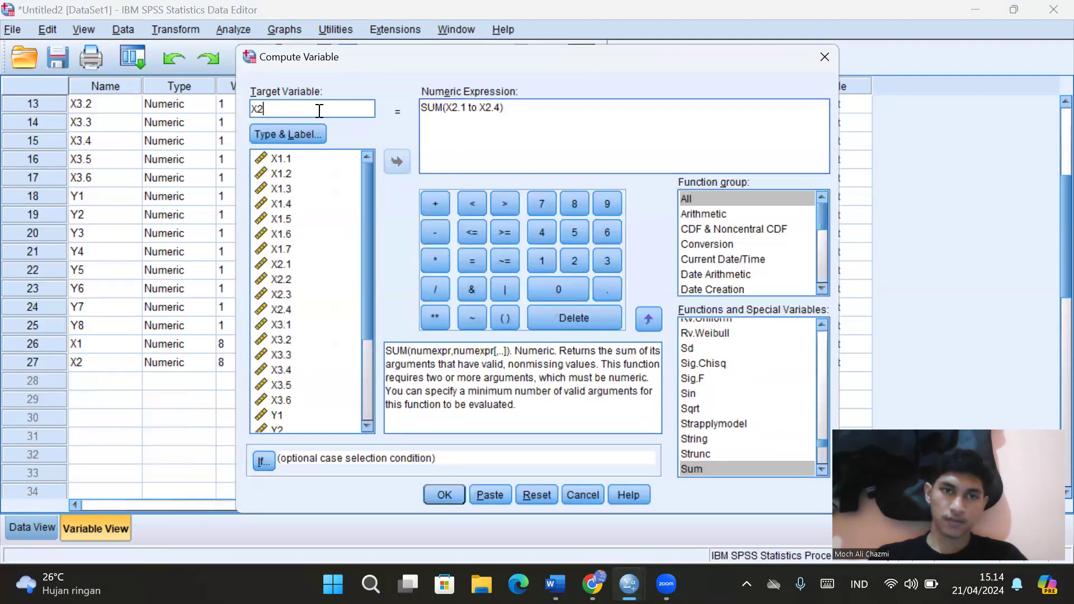
key("BackSpace")
type("3")
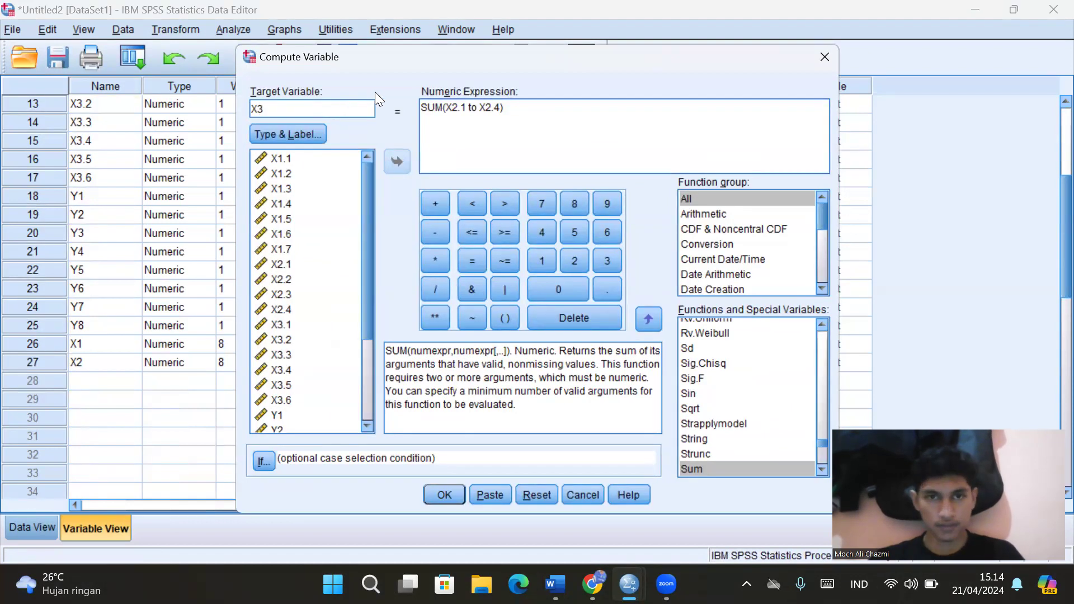
Change the numeric expression to SUM(X3.1 to X3.6), run the computation of X3 and minimize the output viewer
left_click_drag(467, 106, 447, 110)
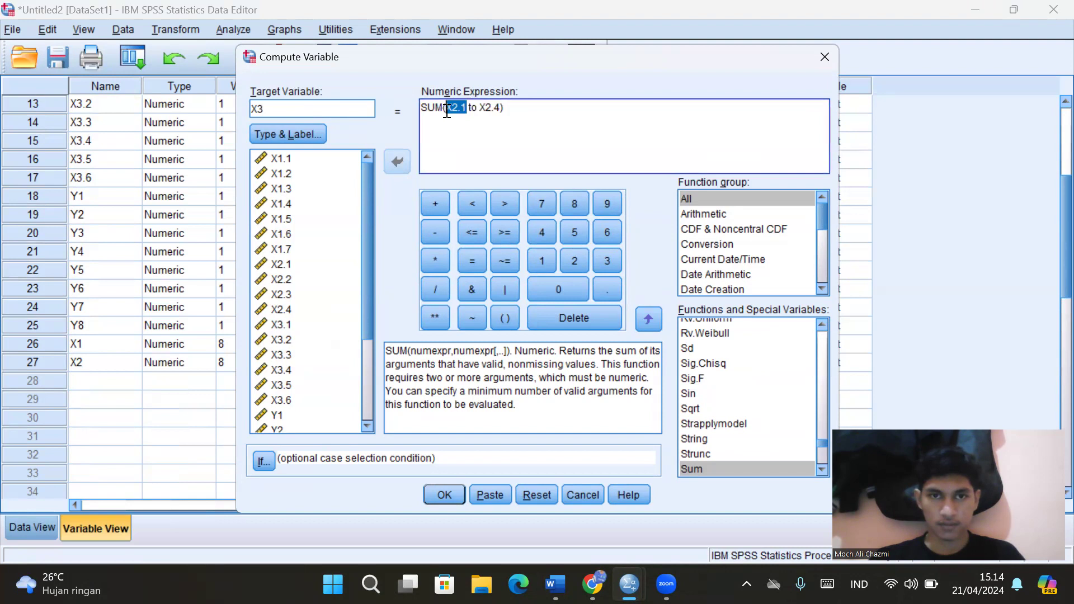
double_click(276, 323)
left_click_drag(500, 112, 479, 111)
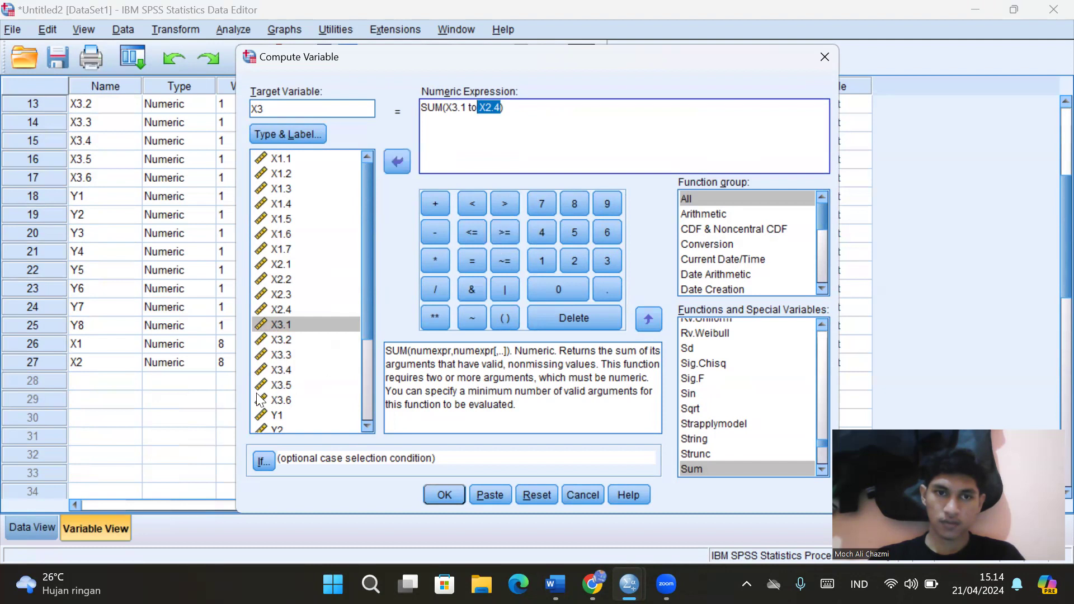
left_click(287, 399)
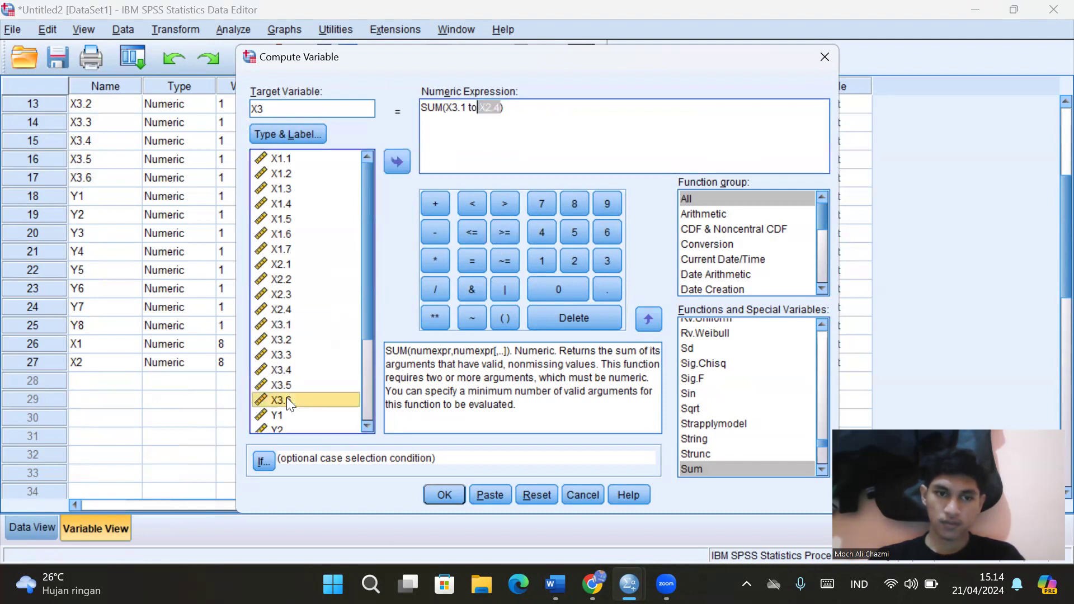
double_click(286, 400)
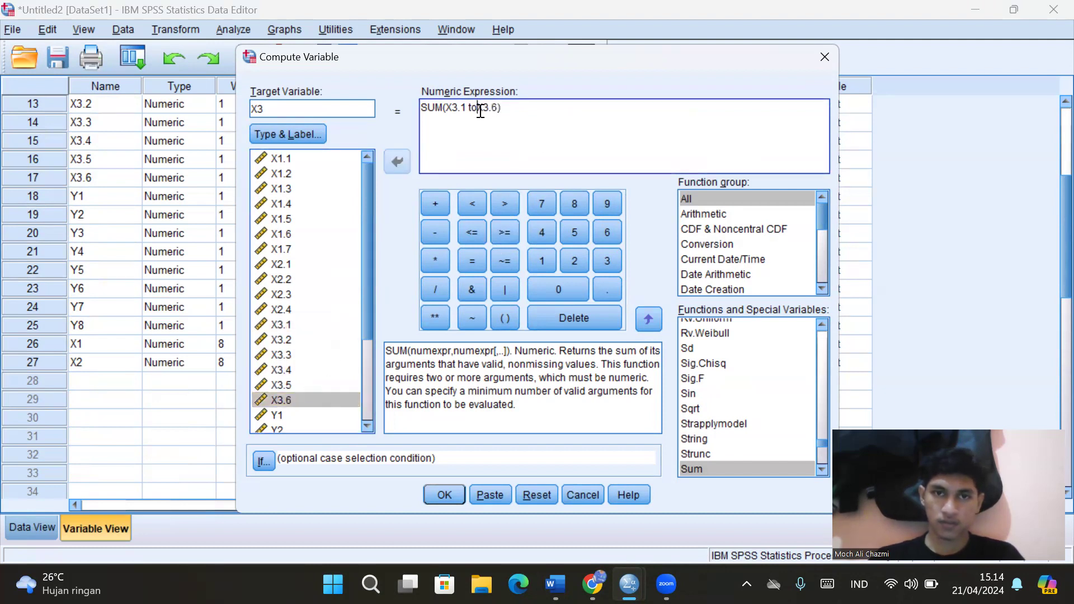
left_click(454, 495)
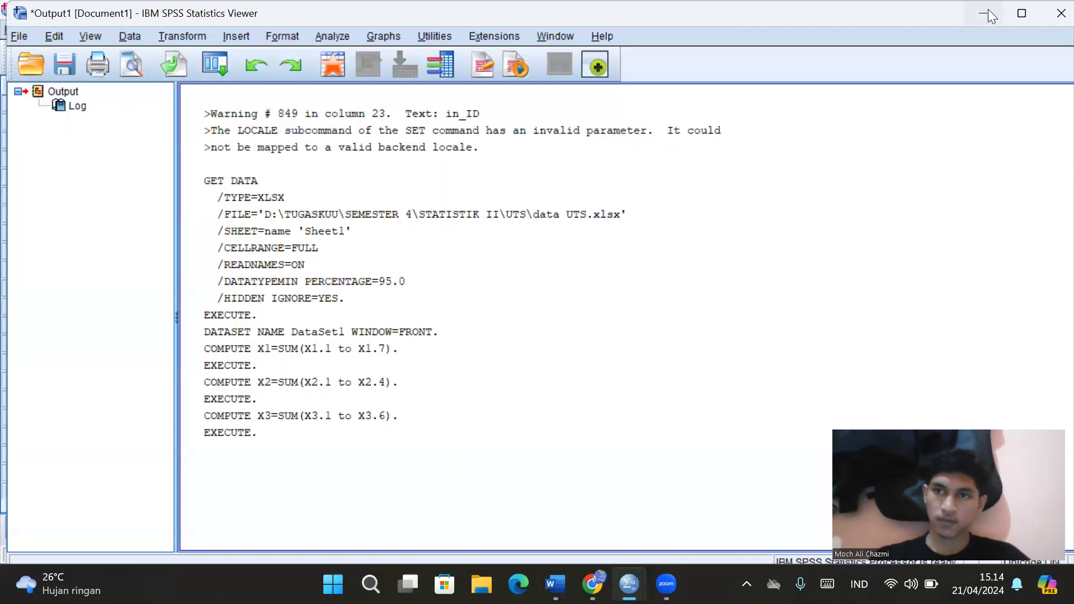
left_click(985, 16)
left_click(987, 20)
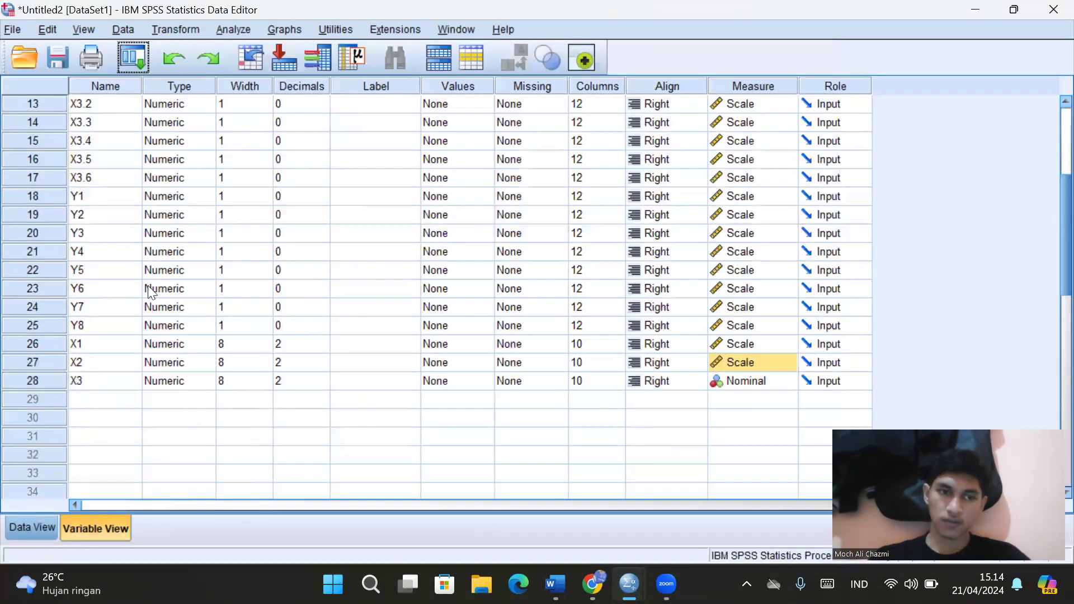
Start another Compute Variable transformation with Y as the target variable
left_click(152, 30)
left_click(196, 49)
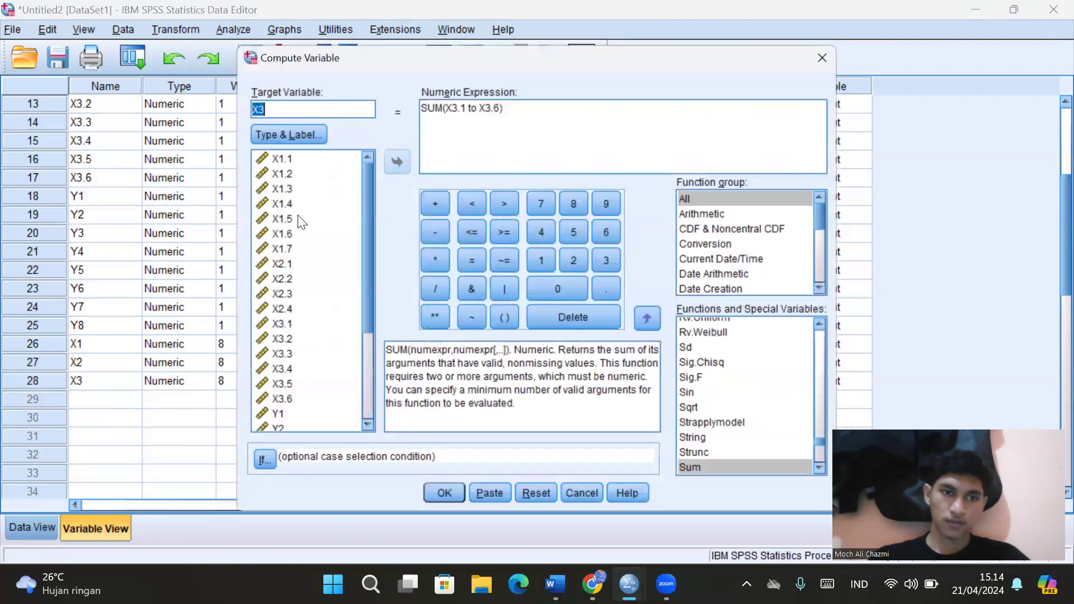
left_click(322, 110)
key("BackSpace")
key("BackSpace")
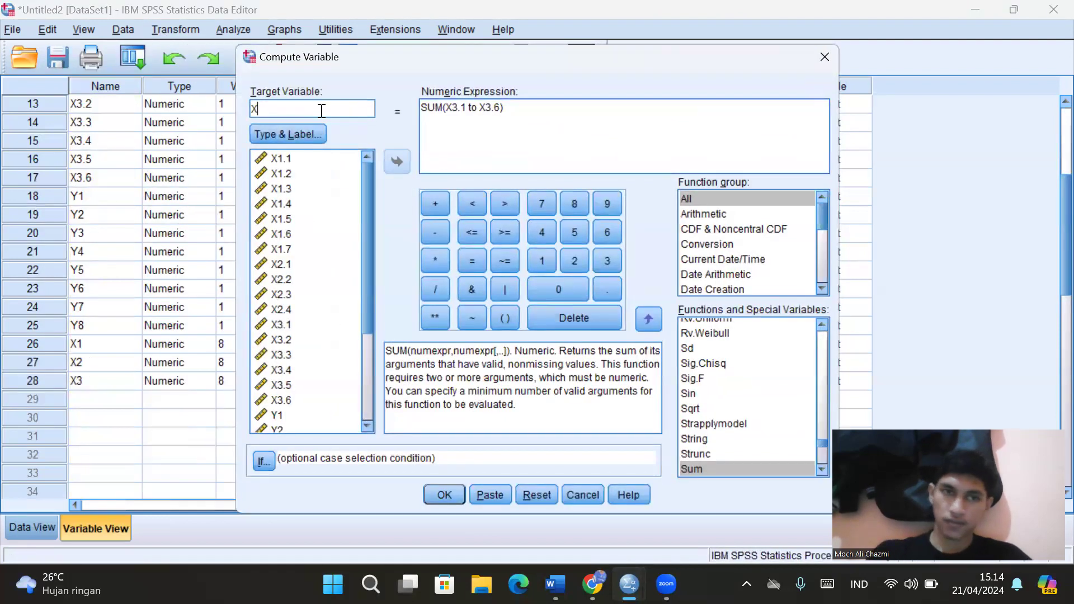
type("Y")
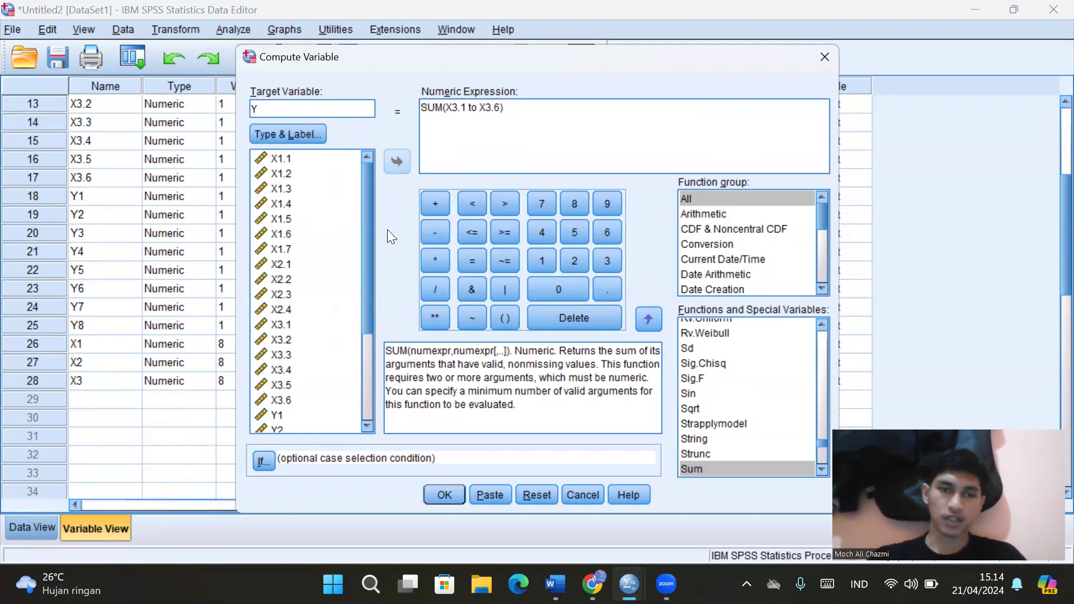
Replace X3.1 with Y1 at the start of the summed range and insert Y8 at its end
left_click_drag(369, 242, 380, 163)
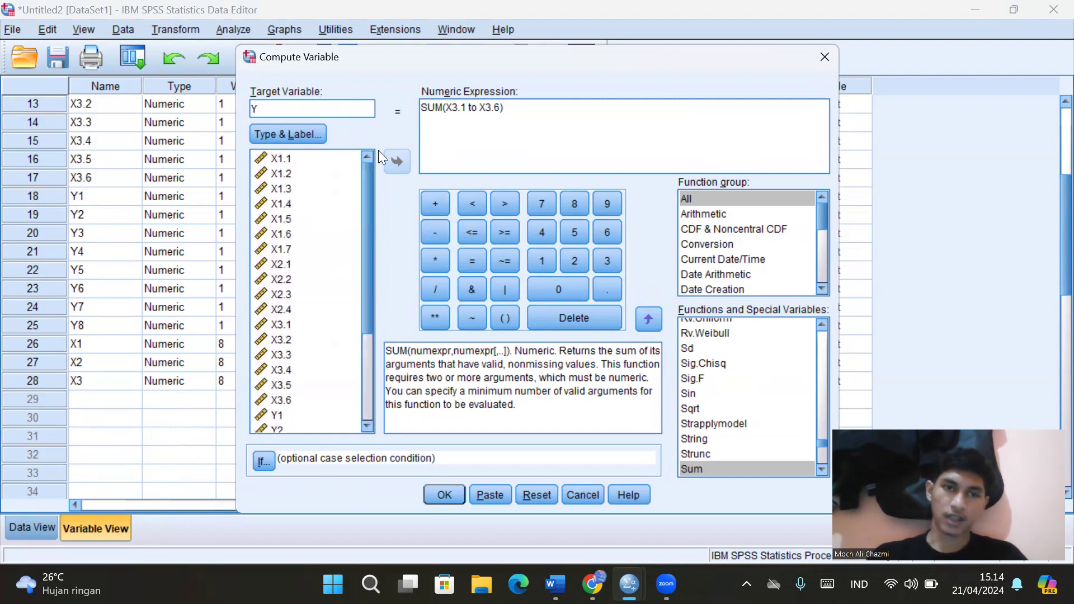
left_click(464, 104)
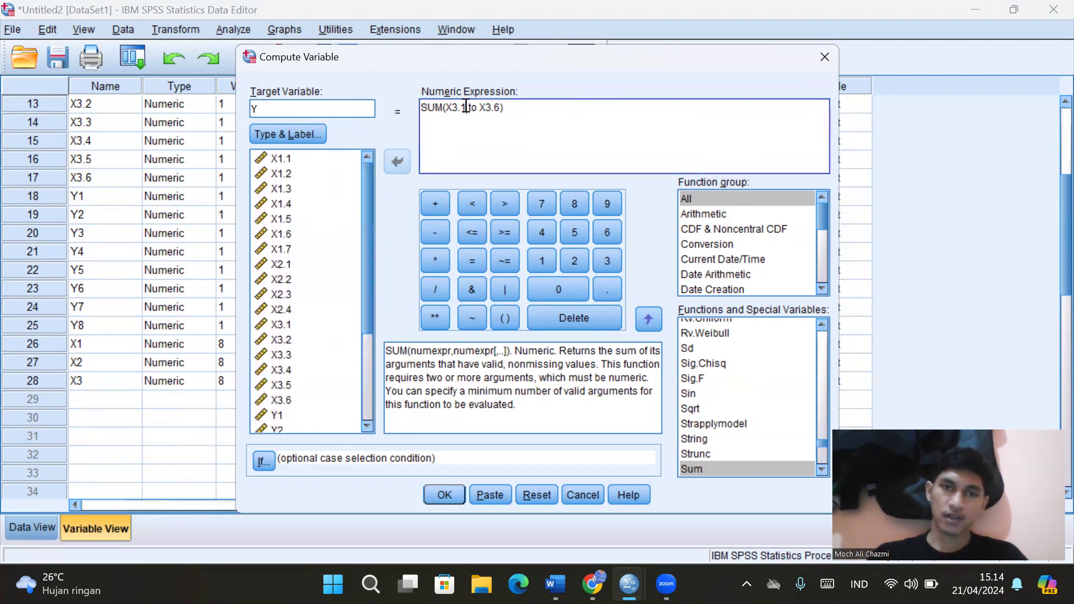
key("shift+End")
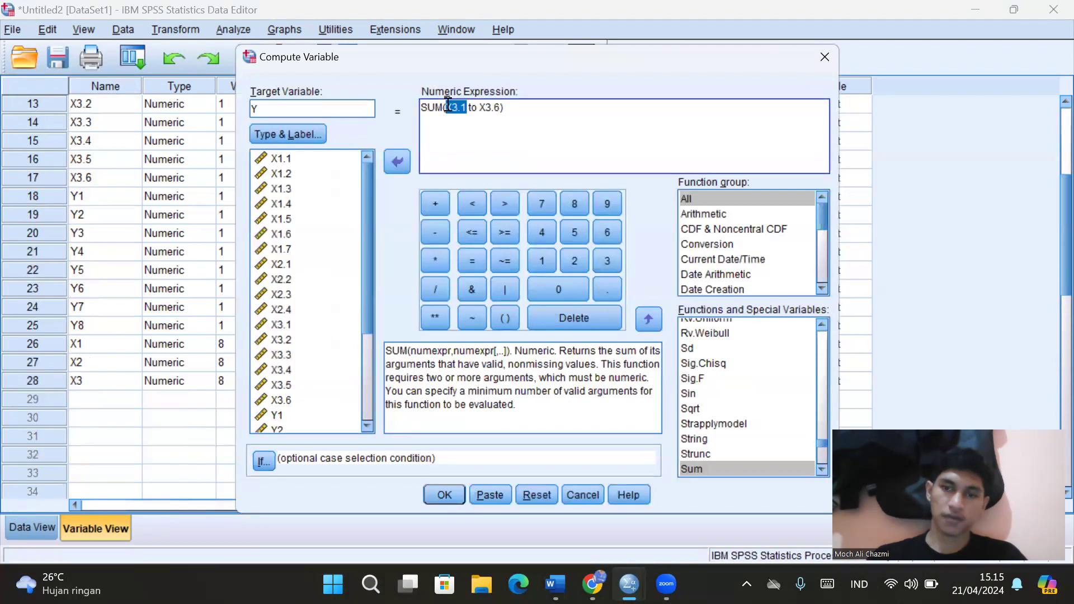
key("BackSpace")
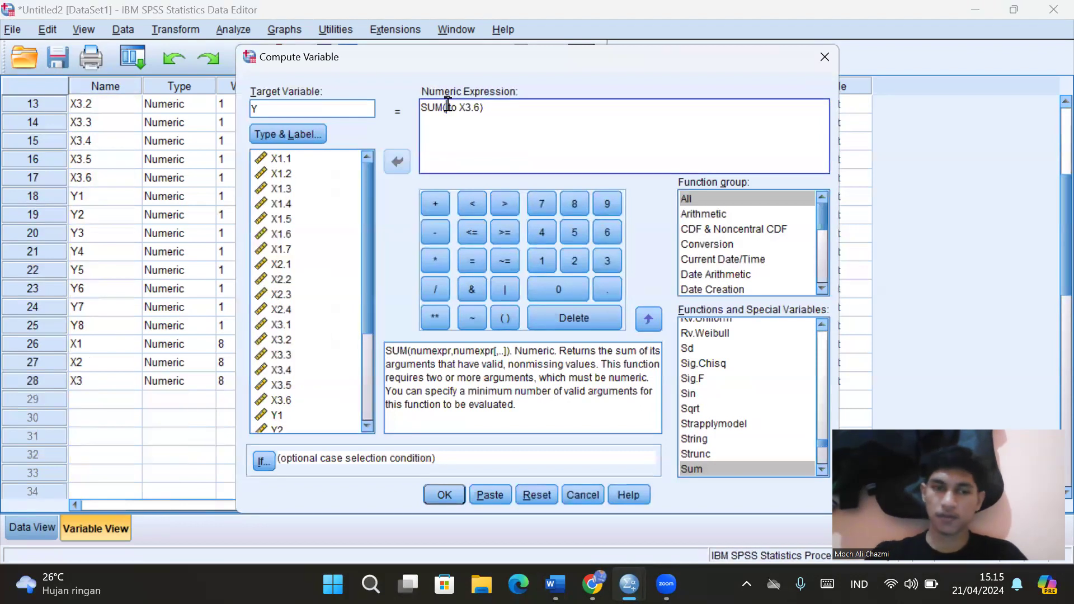
double_click(276, 415)
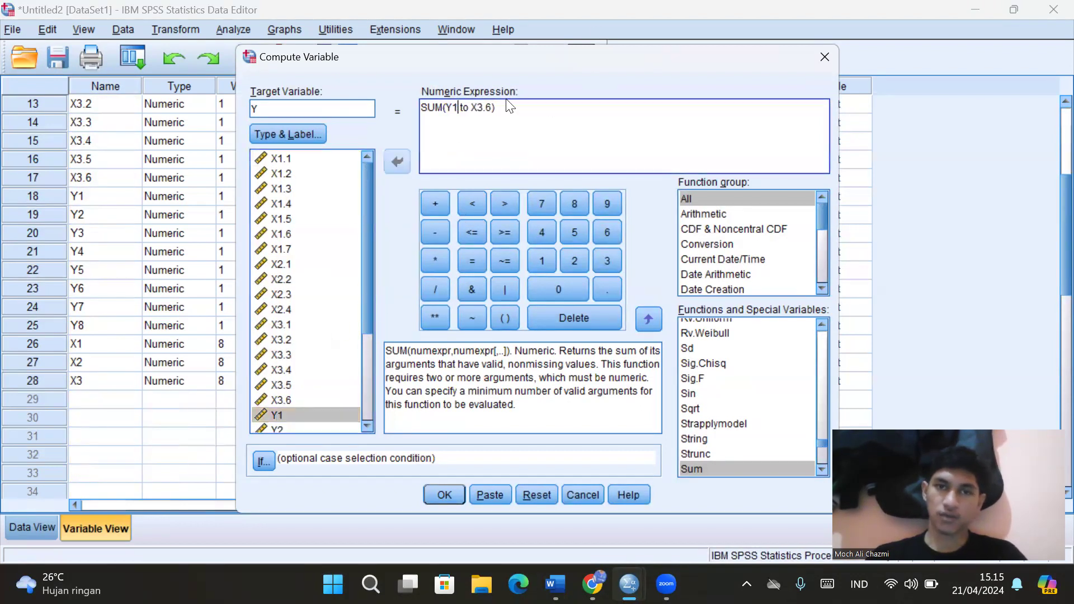
left_click_drag(495, 108, 480, 109)
key("BackSpace")
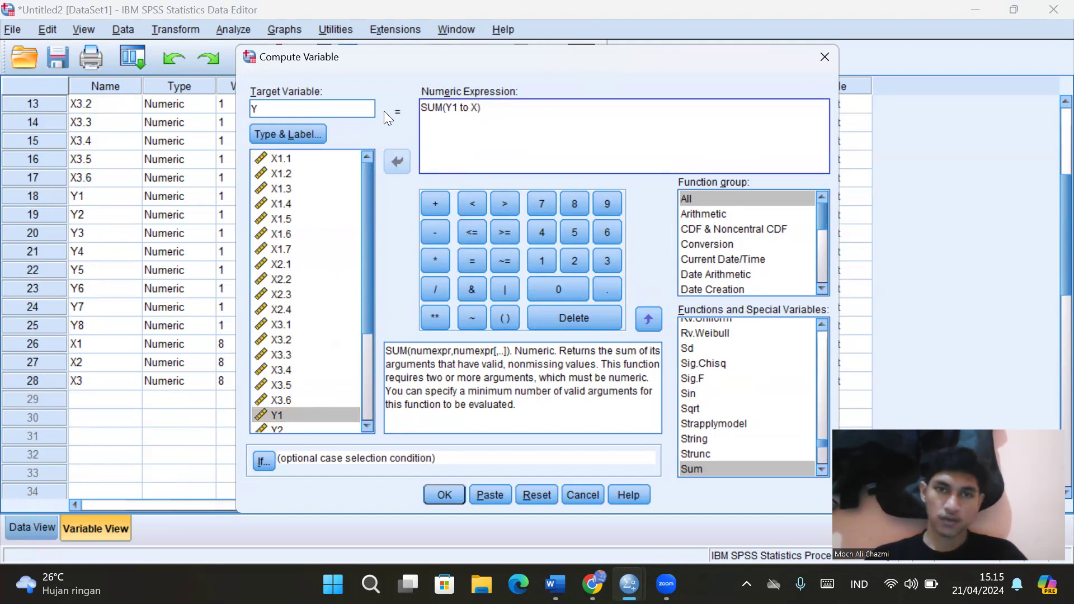
scroll(359, 245, "down", 2)
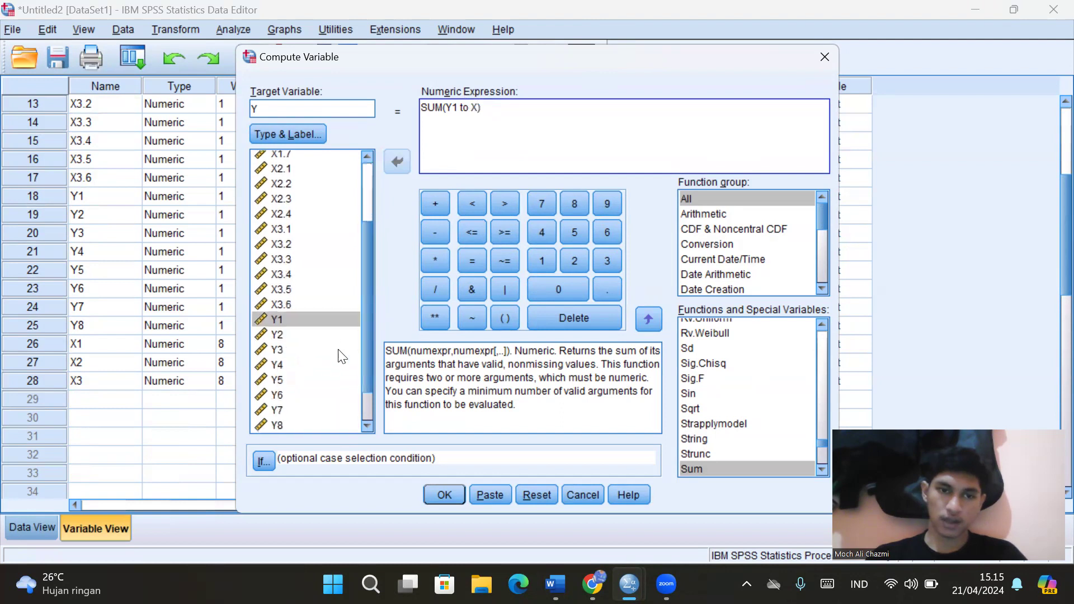
double_click(280, 426)
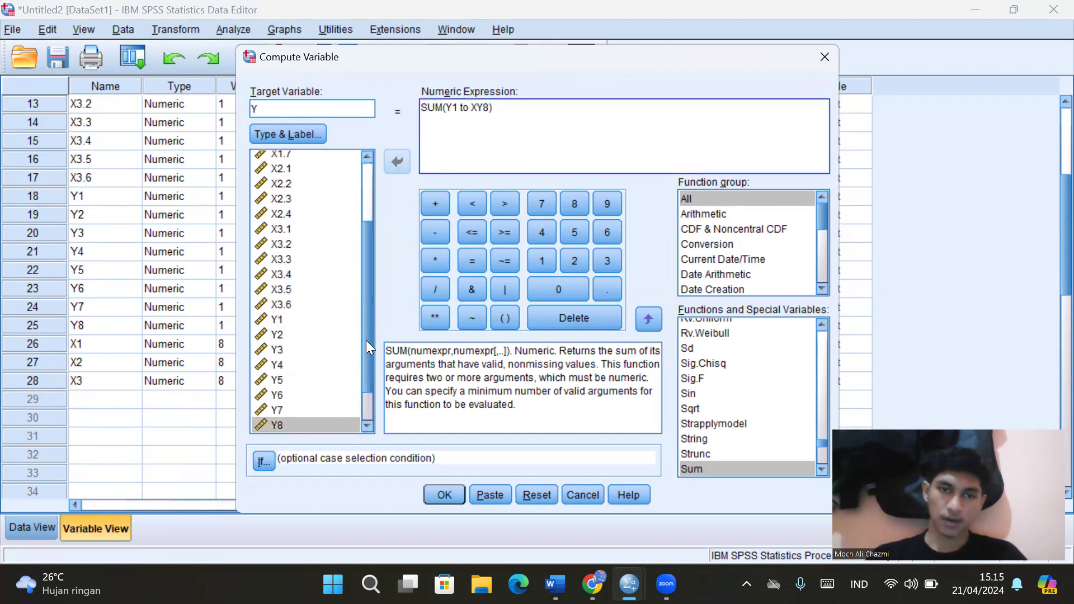
scroll(362, 343, "down", 1)
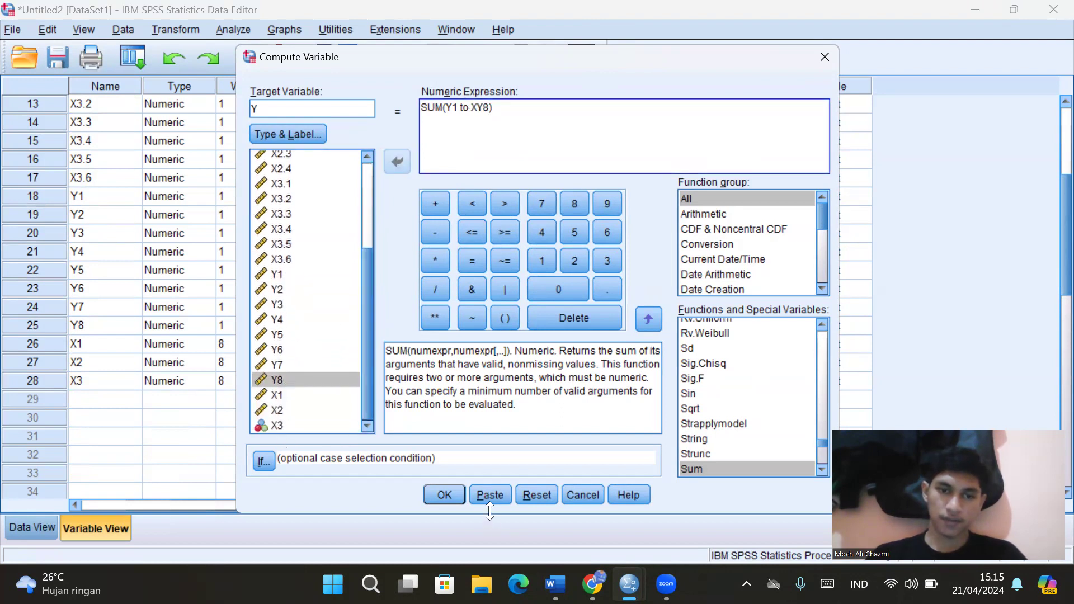
Try to run the computation of Y, and remove the stray X before Y8 to make the expression SUM(Y1 to Y8)
left_click(448, 494)
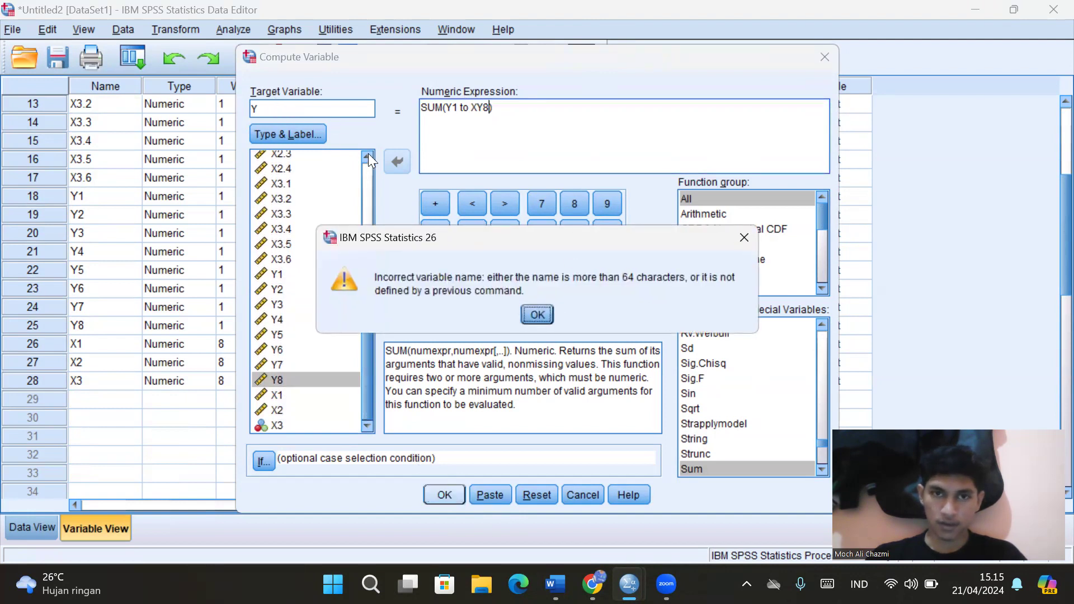
left_click(538, 314)
left_click(479, 110)
left_click(478, 110)
key("BackSpace")
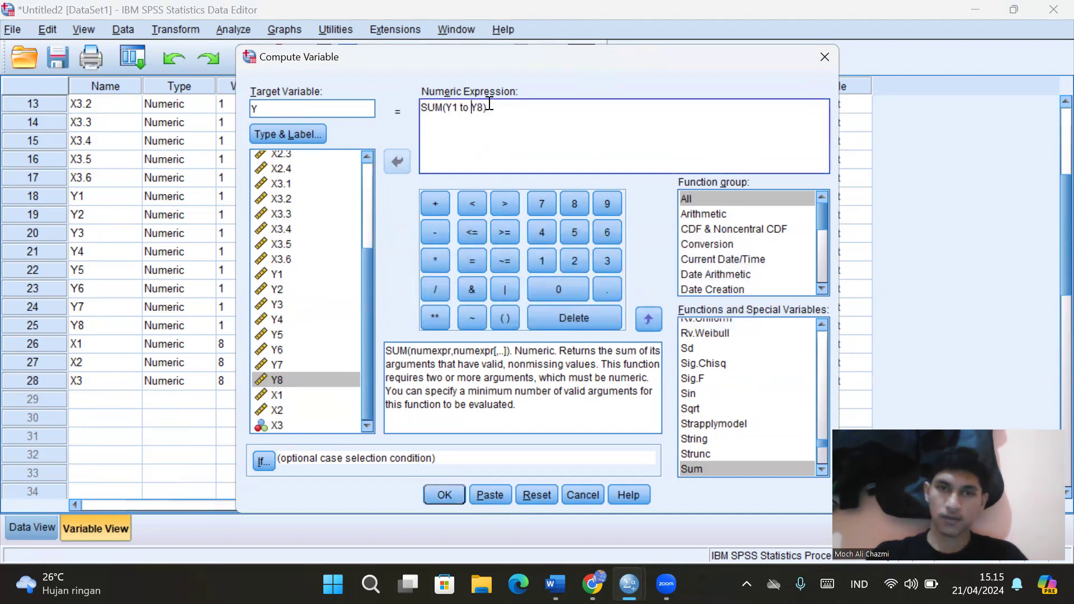
Run the computation of Y, minimize the output viewer and set X3's measurement level to Scale
left_click(442, 492)
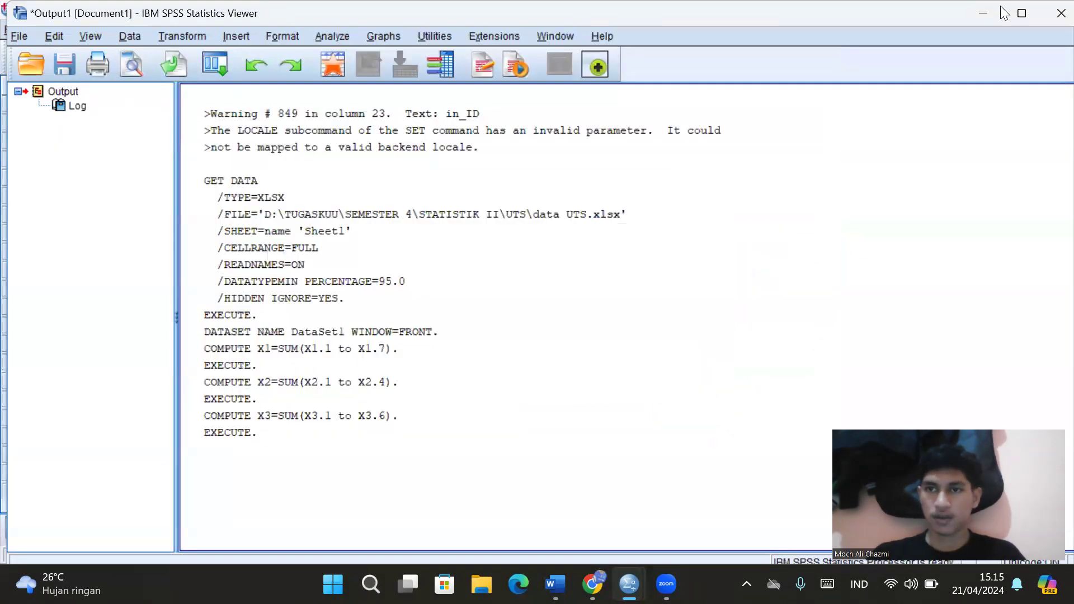
left_click(1000, 7)
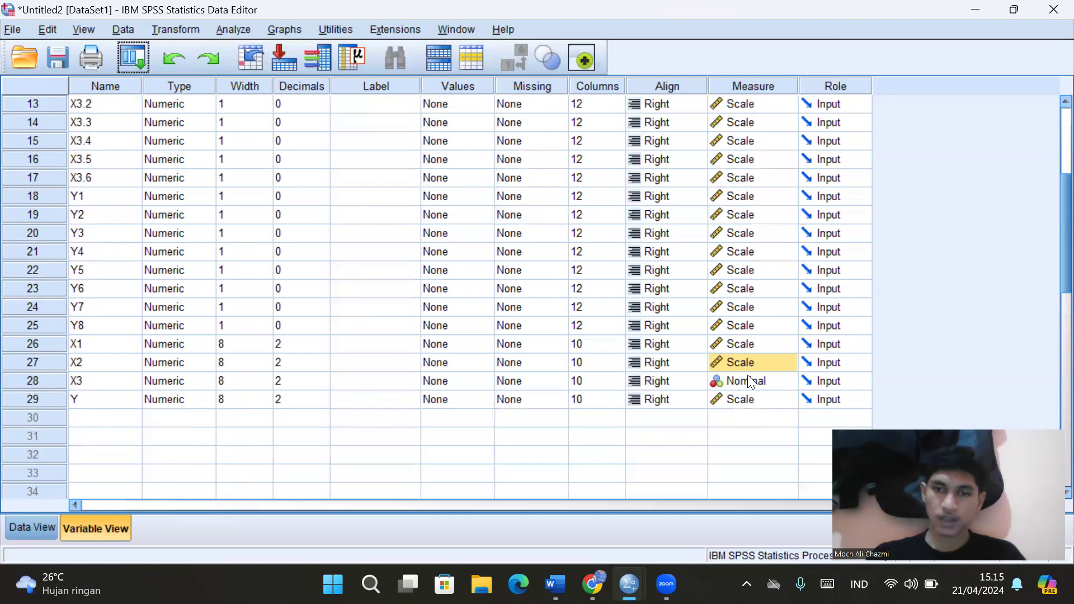
left_click(748, 381)
left_click(744, 399)
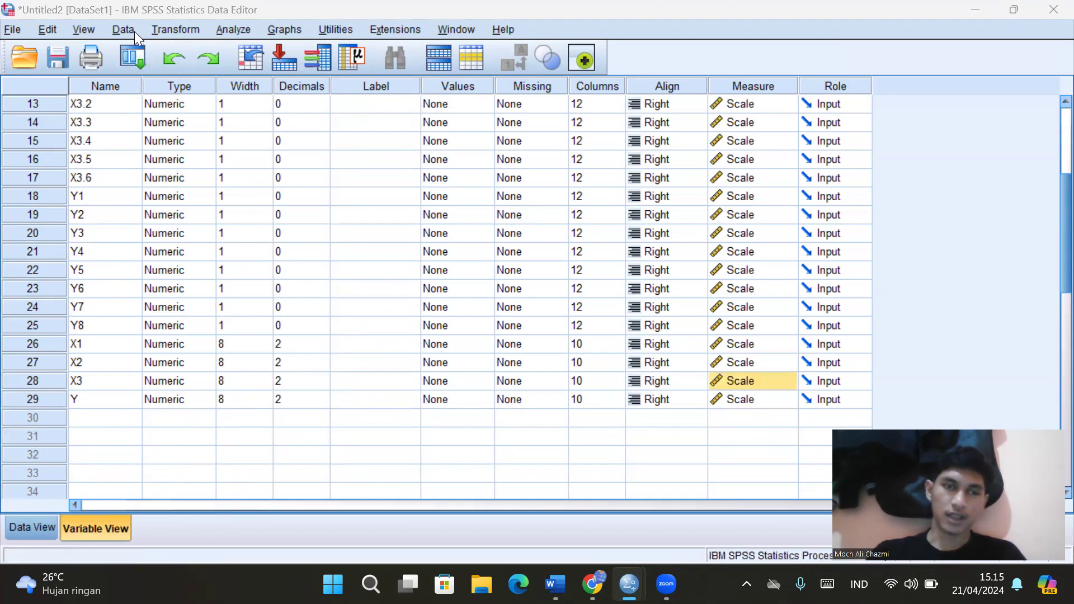
Start a bivariate correlation and add items X1.1 through X1.7 to its variables
left_click(242, 32)
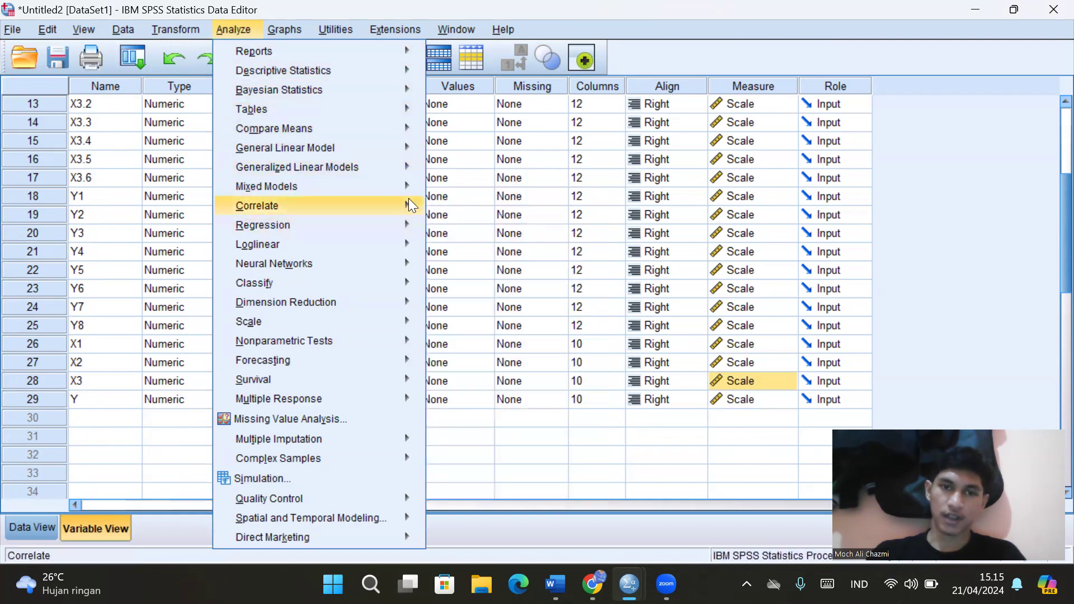
left_click(436, 210)
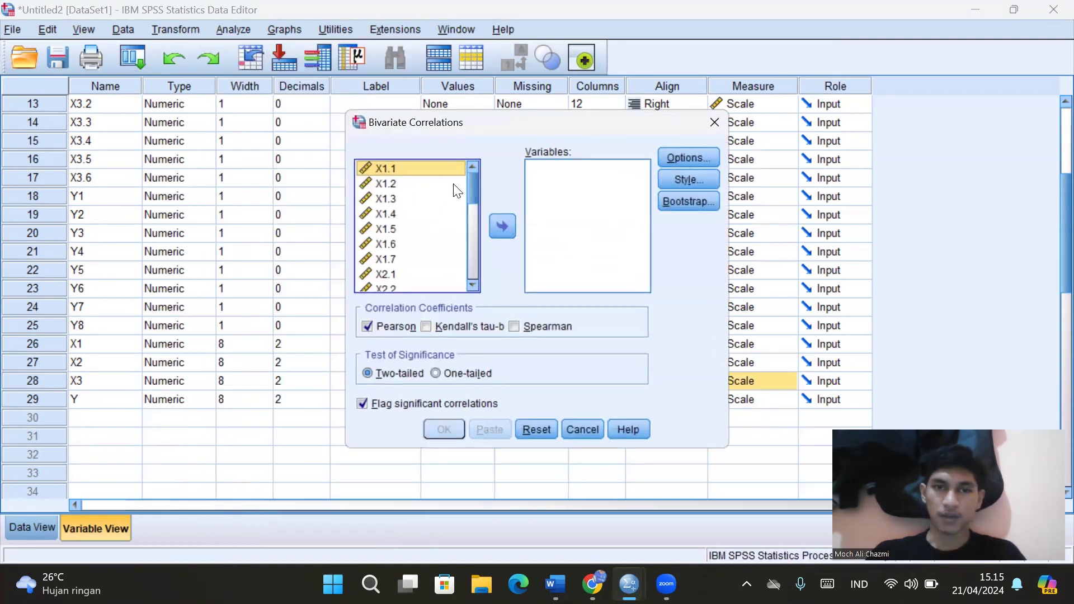
left_click_drag(471, 182, 271, 125)
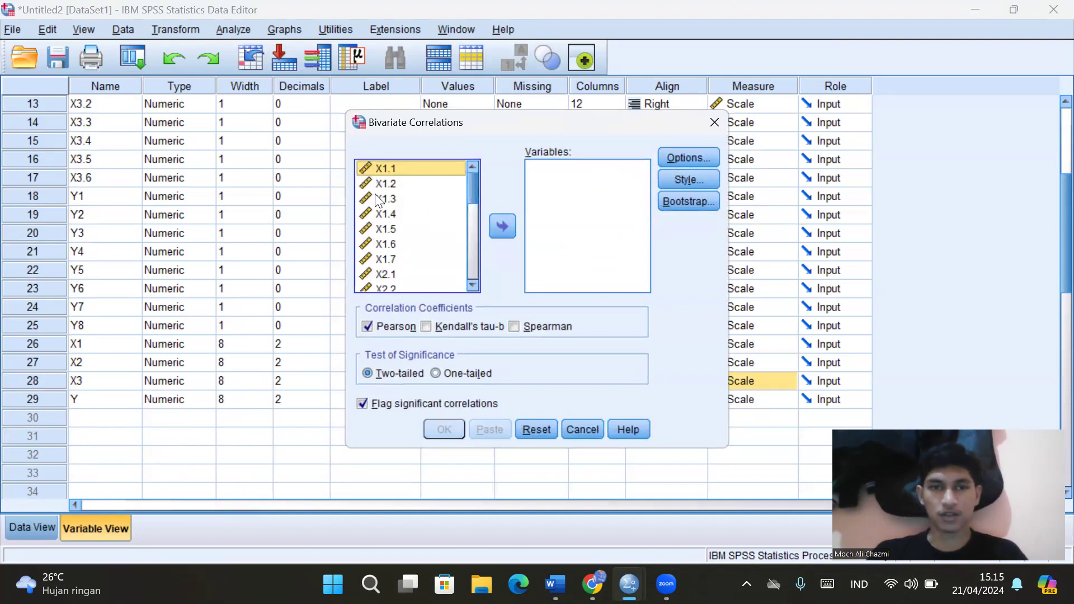
left_click(391, 260, "shift")
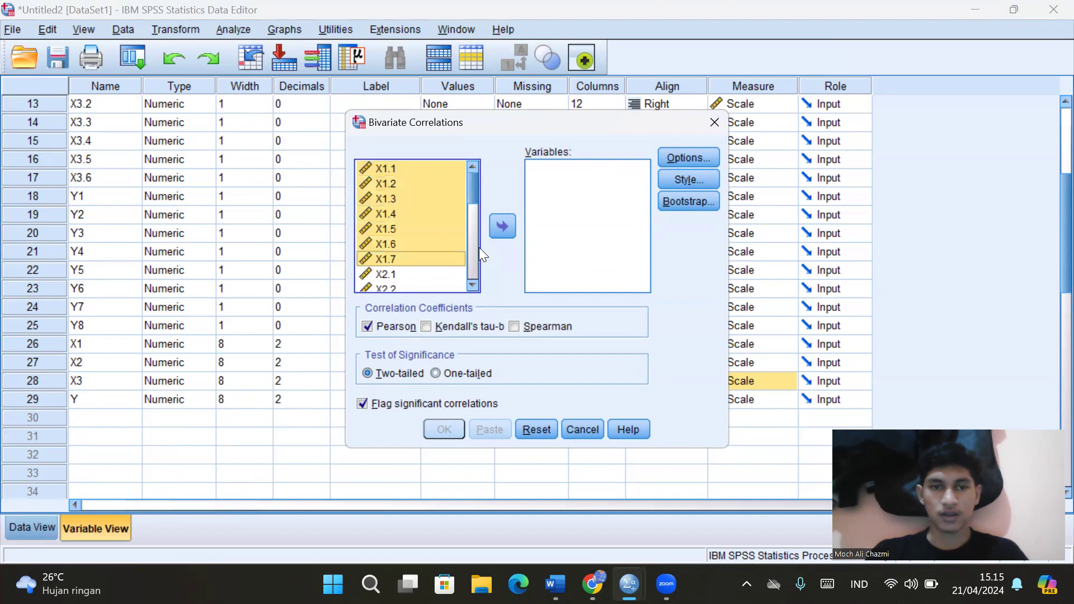
left_click(502, 224)
Add the total X1 to the correlation variables, run the two-tailed Pearson analysis and return to the data editor
left_click_drag(474, 191, 450, 287)
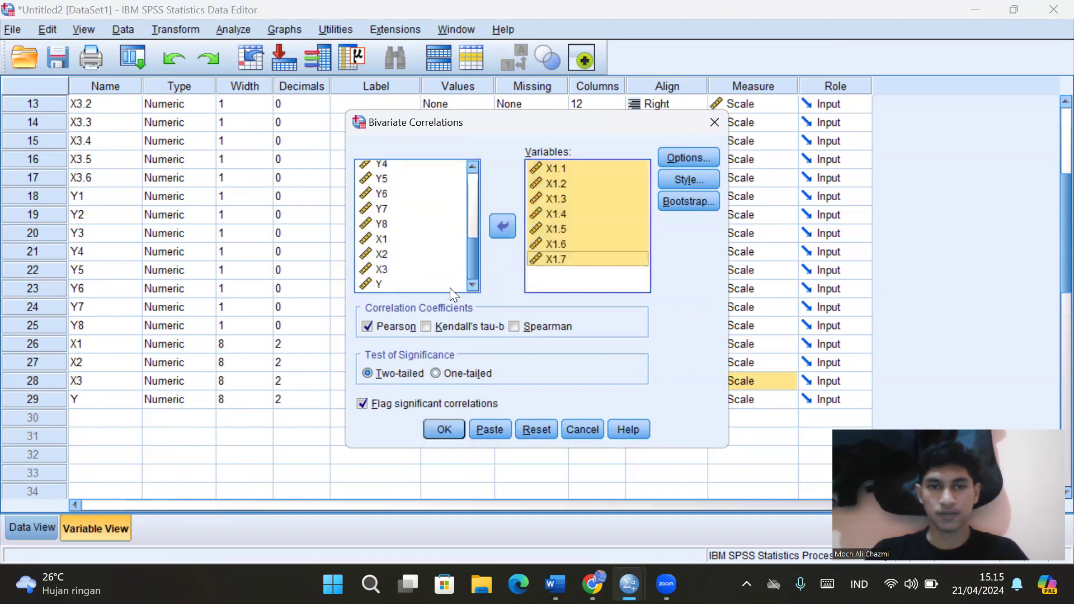
left_click(391, 240)
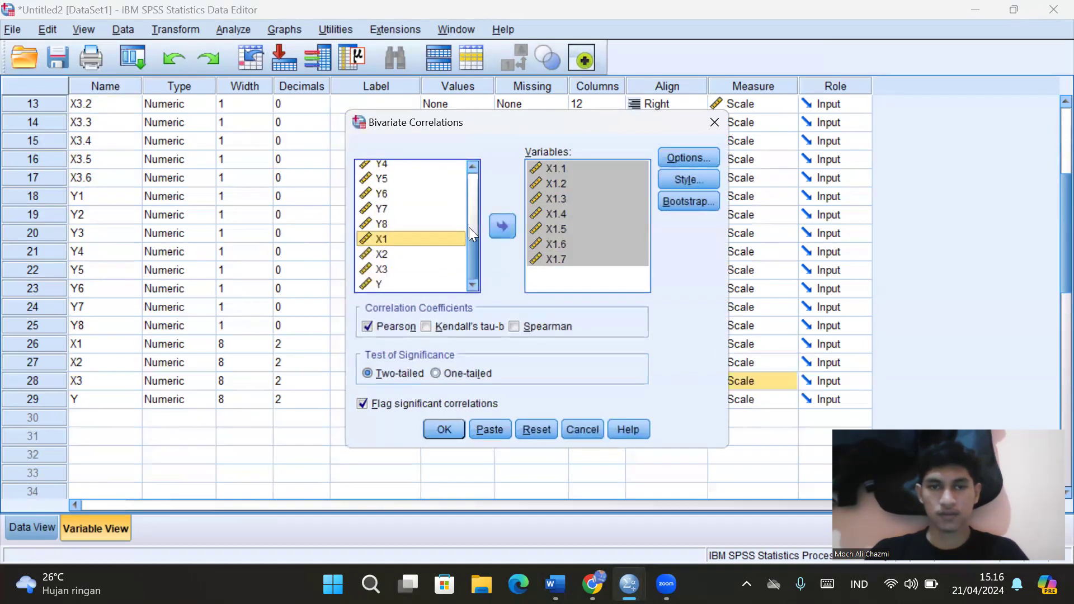
left_click(496, 223)
left_click_drag(467, 261, 484, 330)
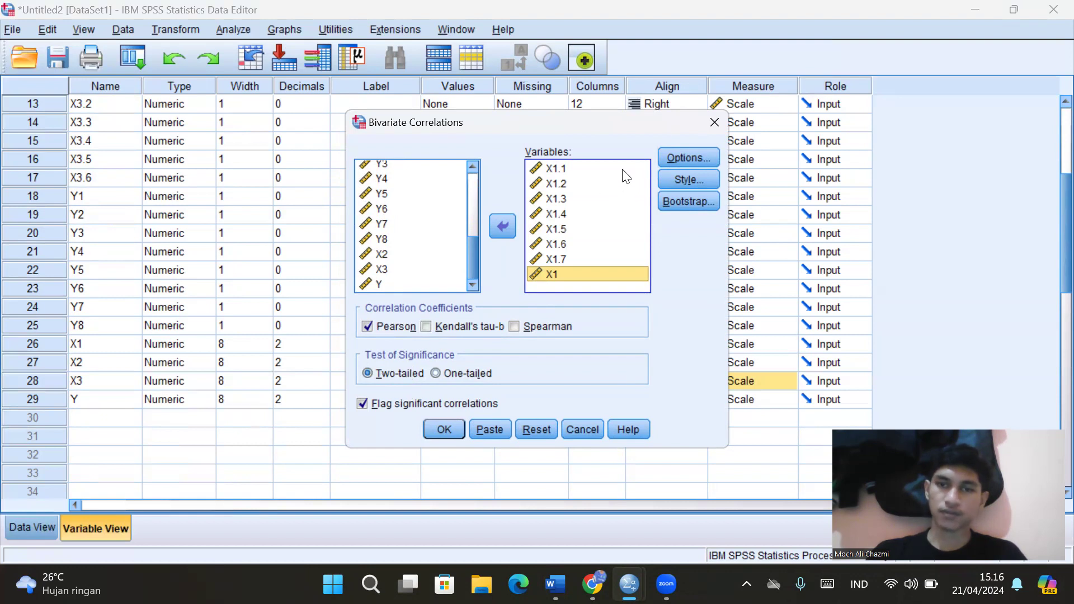
left_click(432, 427)
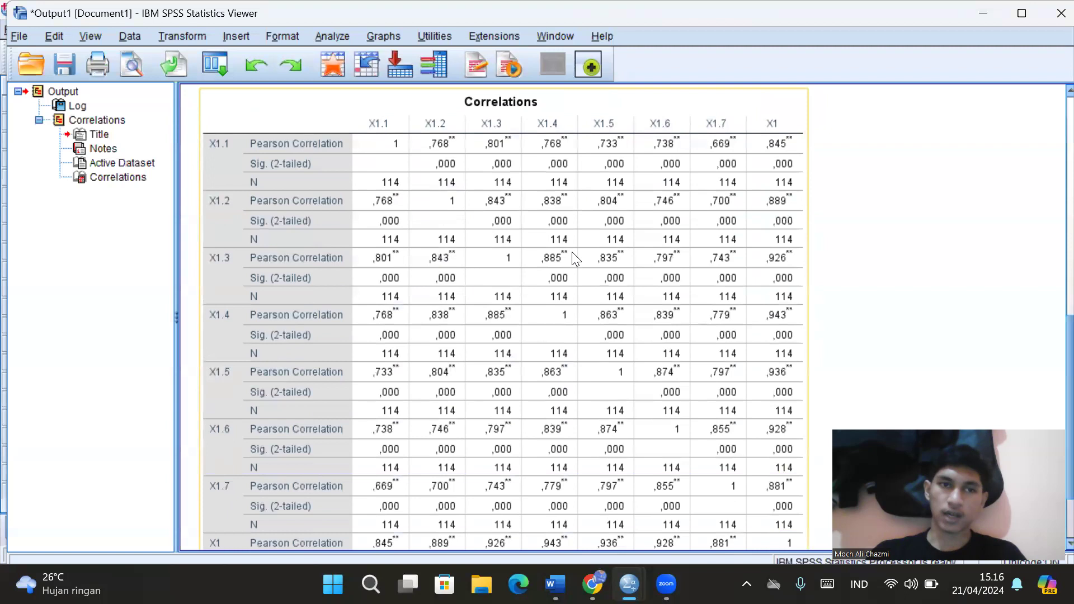
scroll(572, 252, "down", 3)
scroll(572, 252, "up", 10)
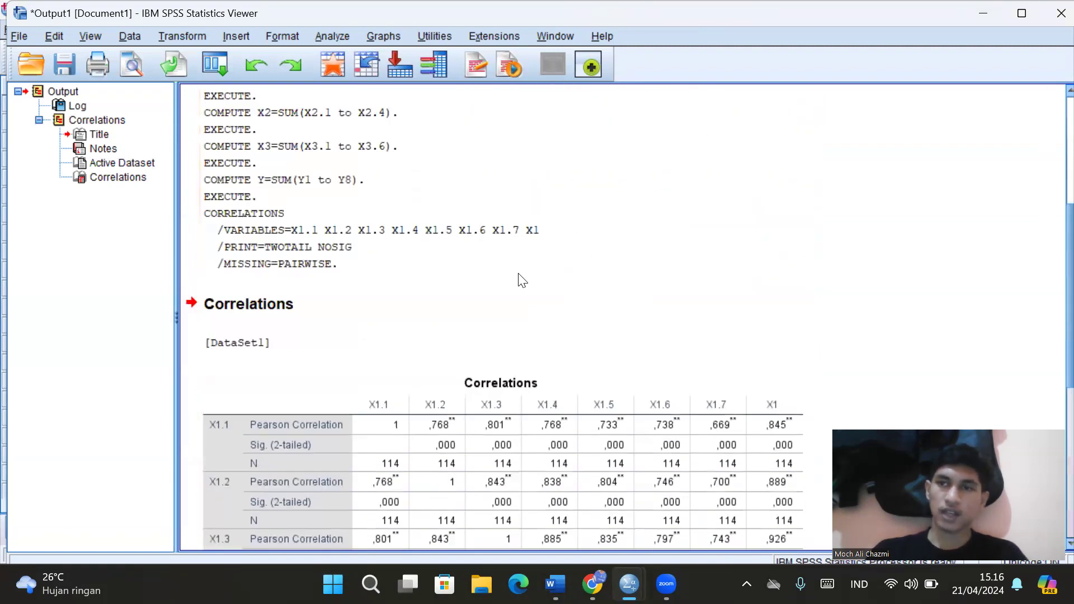
scroll(522, 280, "down", 3)
left_click(3, 66)
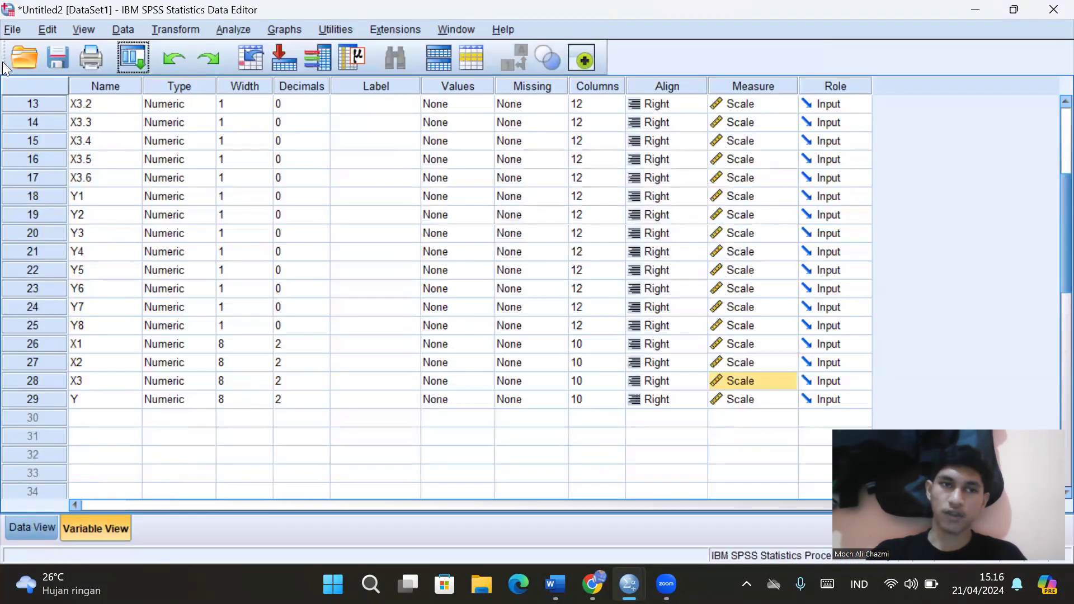
Reopen the bivariate correlation setup and remove X1.1 through X1.7 and X1 from the variables
left_click(233, 29)
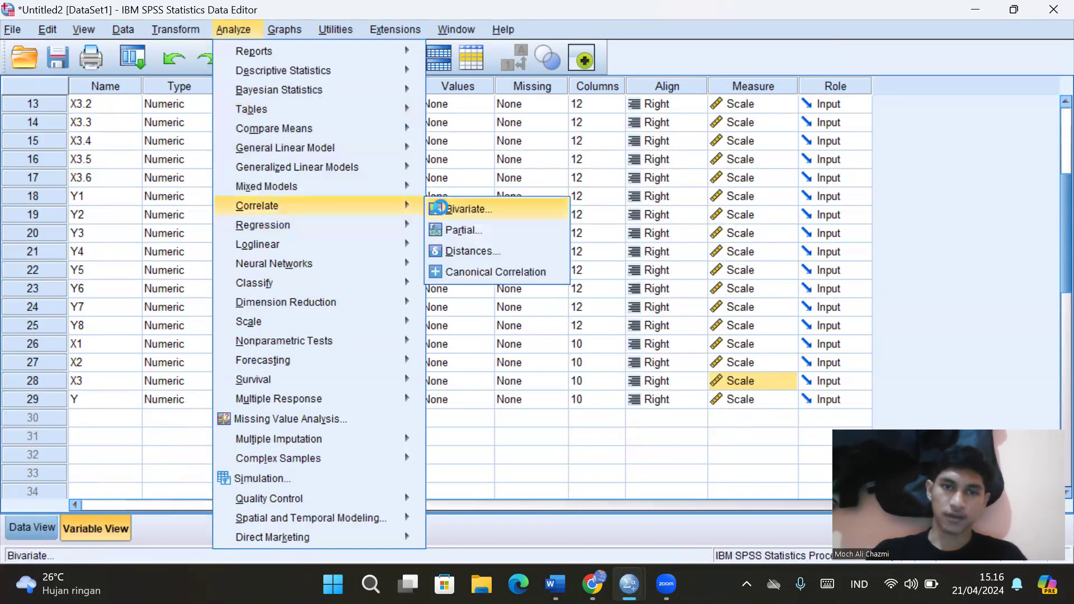
left_click(443, 207)
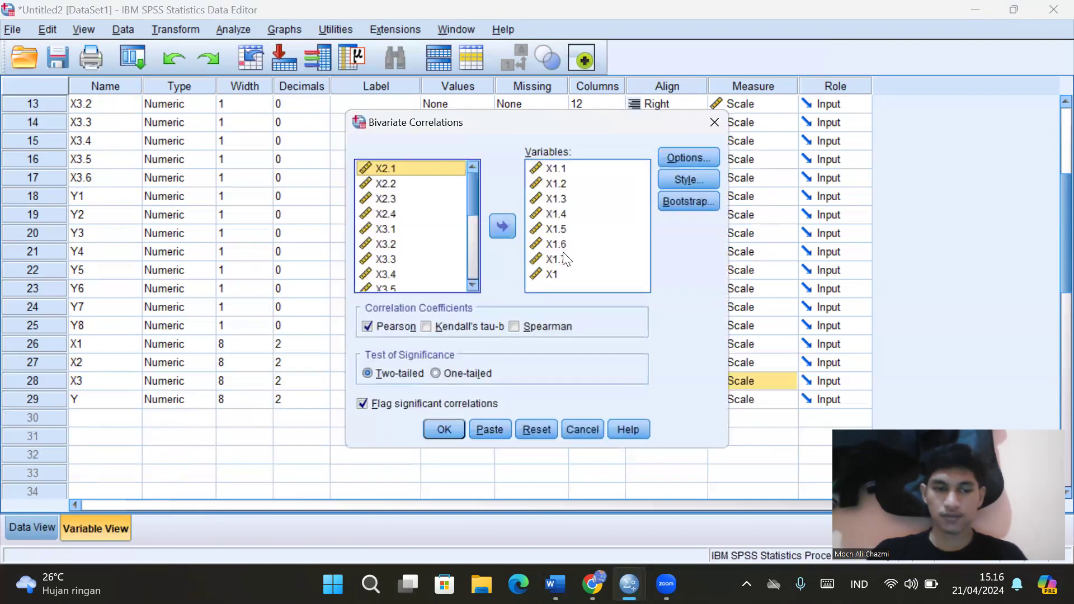
left_click(561, 273, "shift")
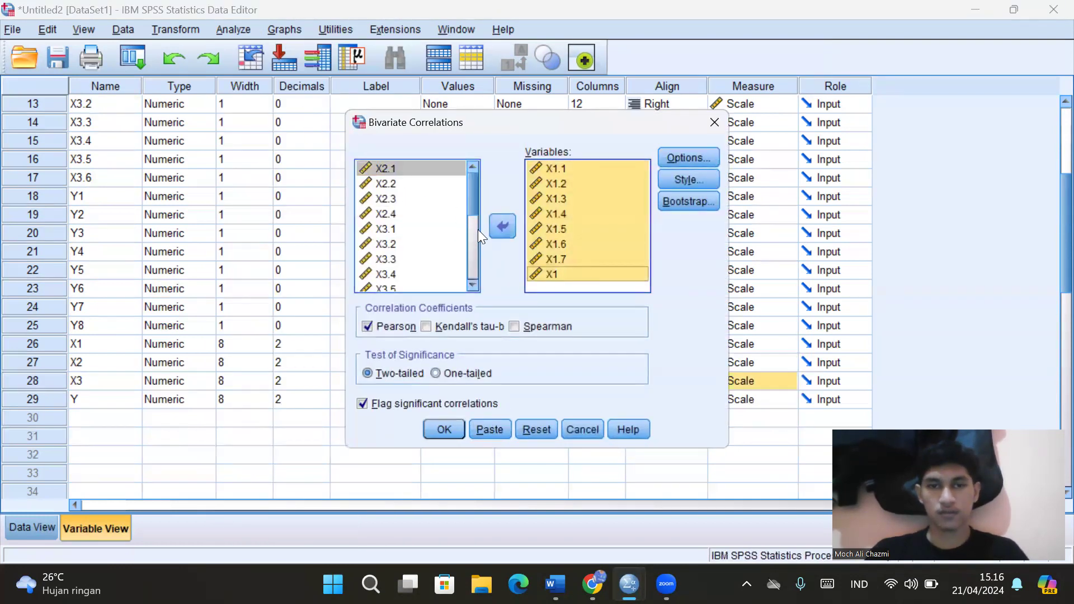
left_click(502, 226)
Add items X2.1, X2.2, X2.3 and X2.4 to the correlation variables
scroll(471, 202, "down", 5)
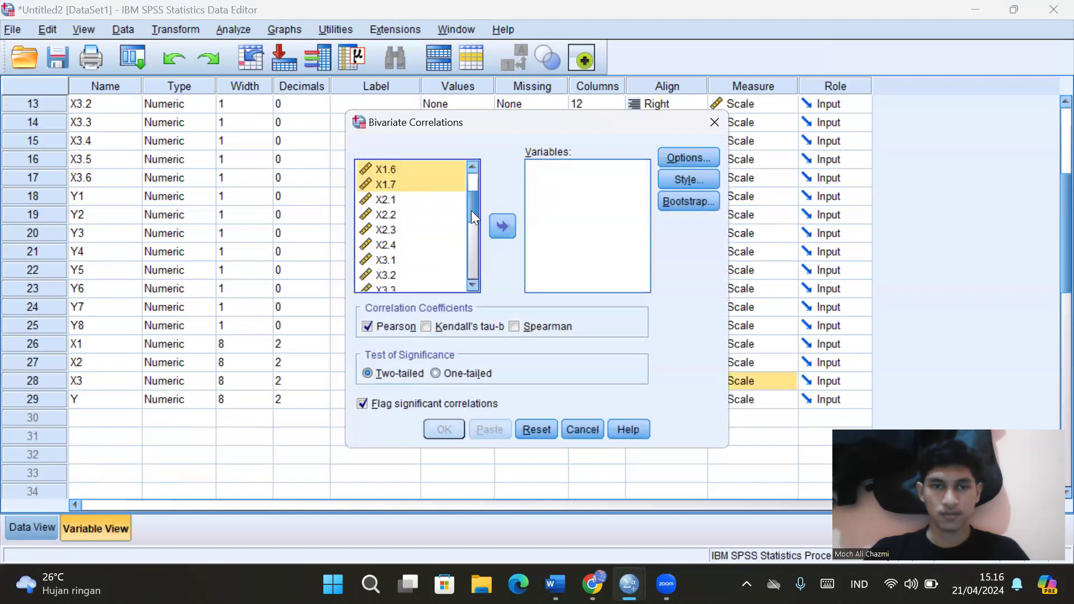
left_click(369, 197)
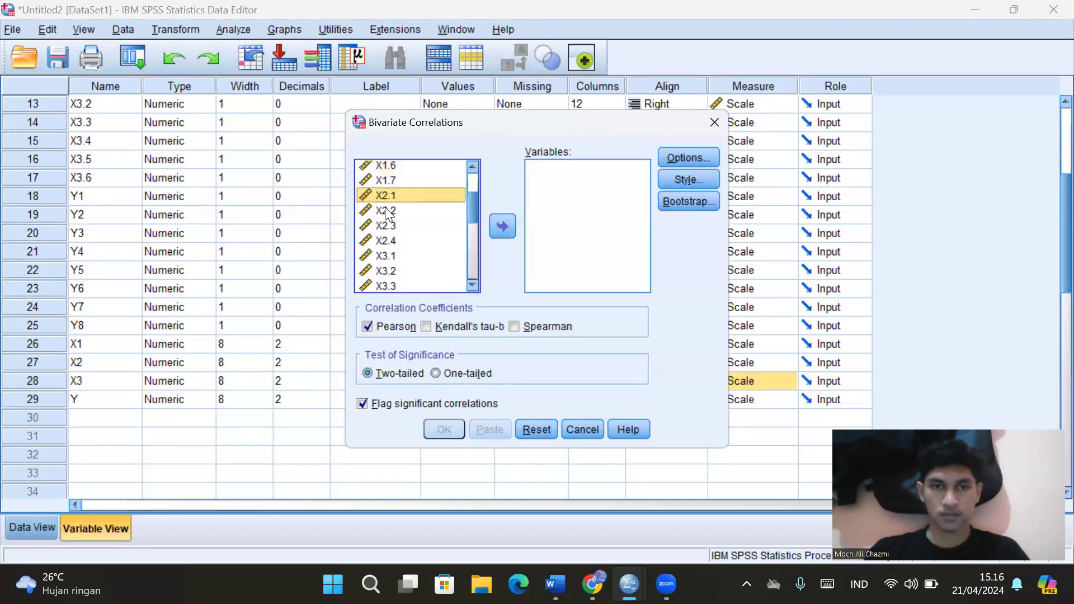
left_click(386, 245, "ctrl")
left_click(389, 224, "ctrl")
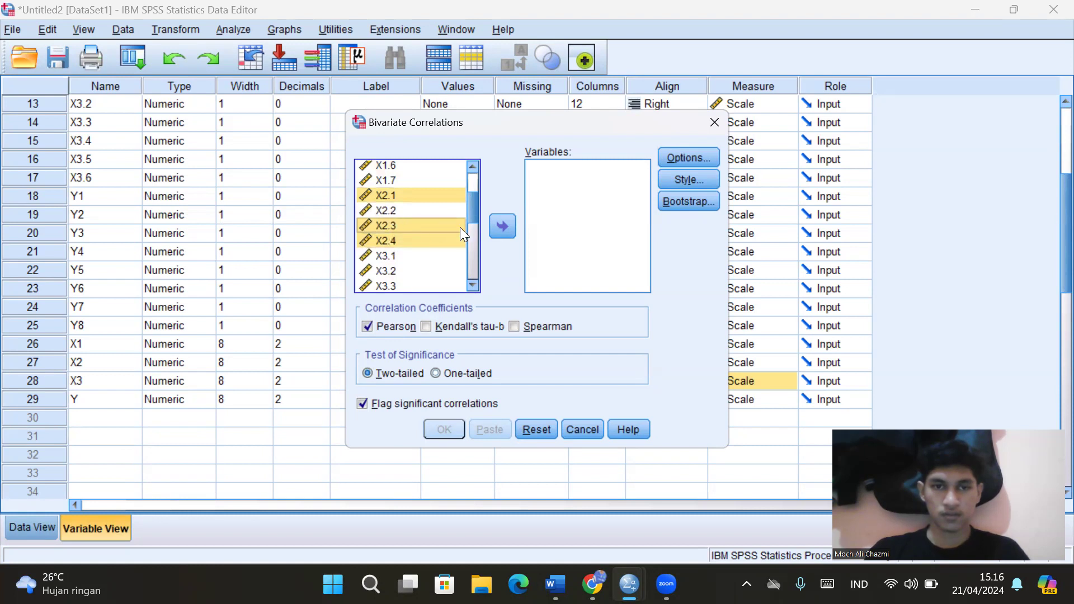
left_click(418, 196)
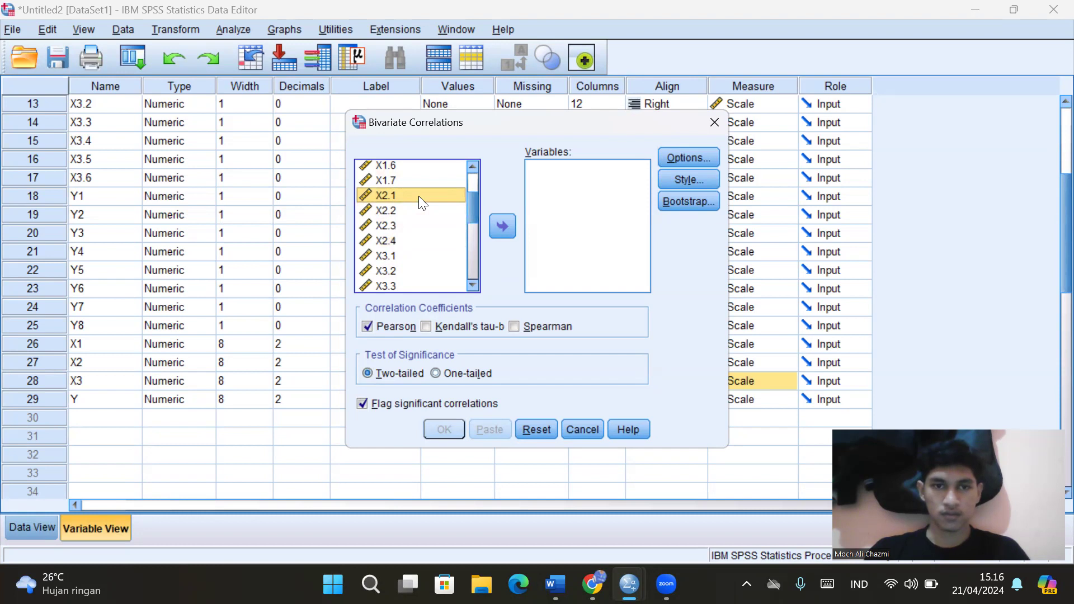
left_click(406, 215, "ctrl")
left_click(400, 226, "ctrl")
left_click(403, 241, "ctrl")
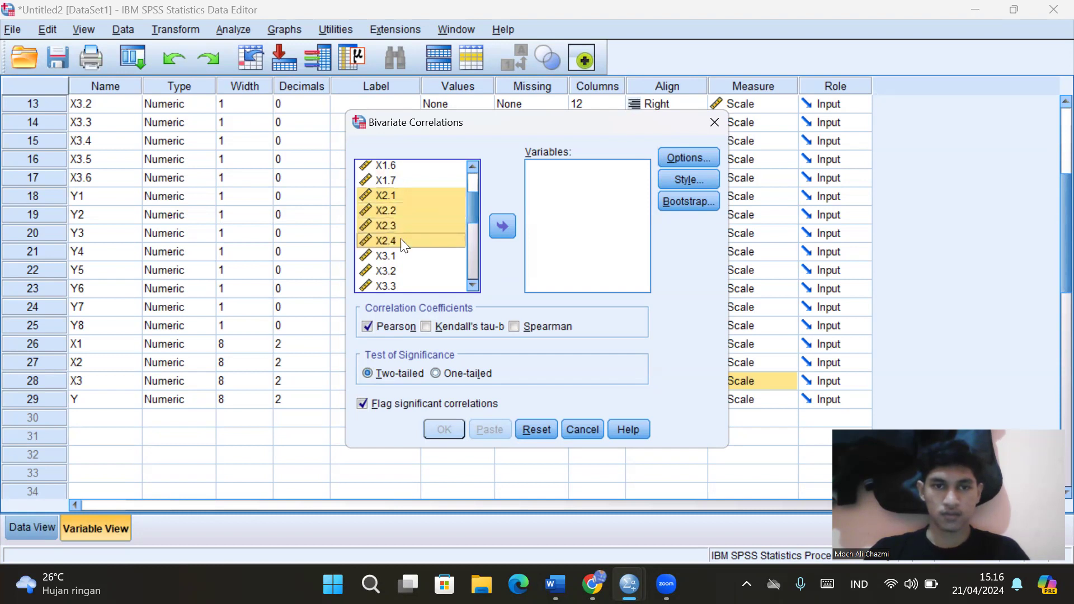
left_click(503, 228)
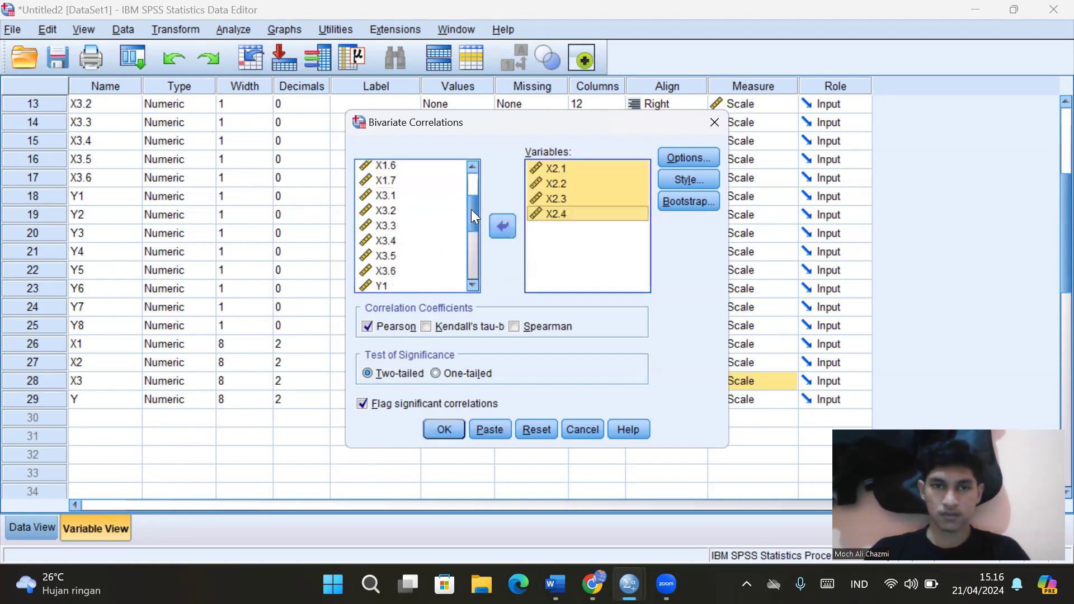
Add the total X2 to the variables, run the Pearson correlation and minimize the output viewer
left_click_drag(470, 210, 474, 281)
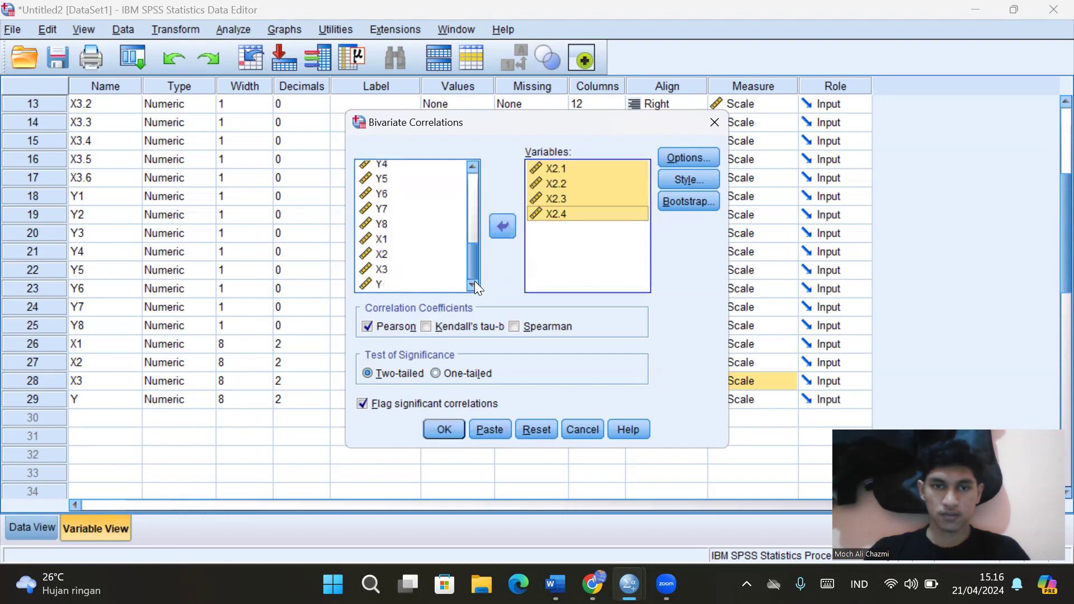
left_click(382, 252)
left_click(502, 226)
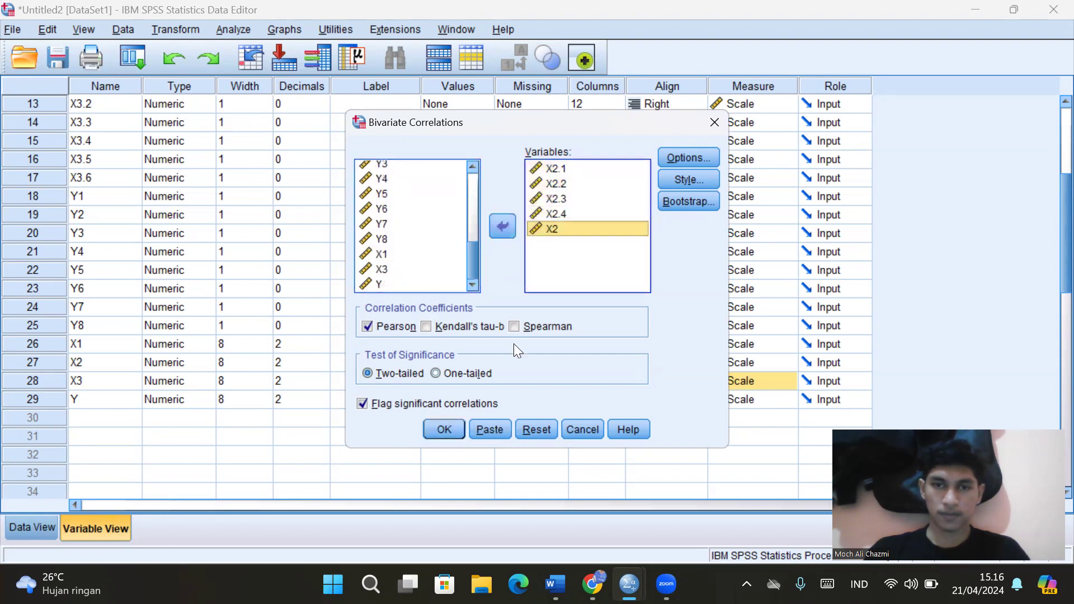
left_click(439, 431)
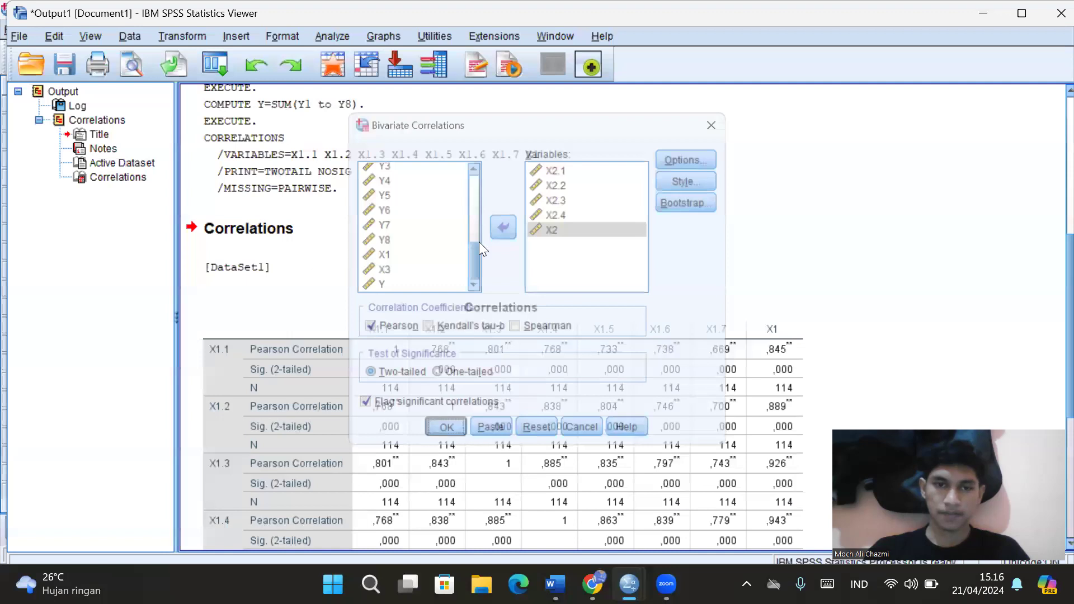
left_click(1015, 15)
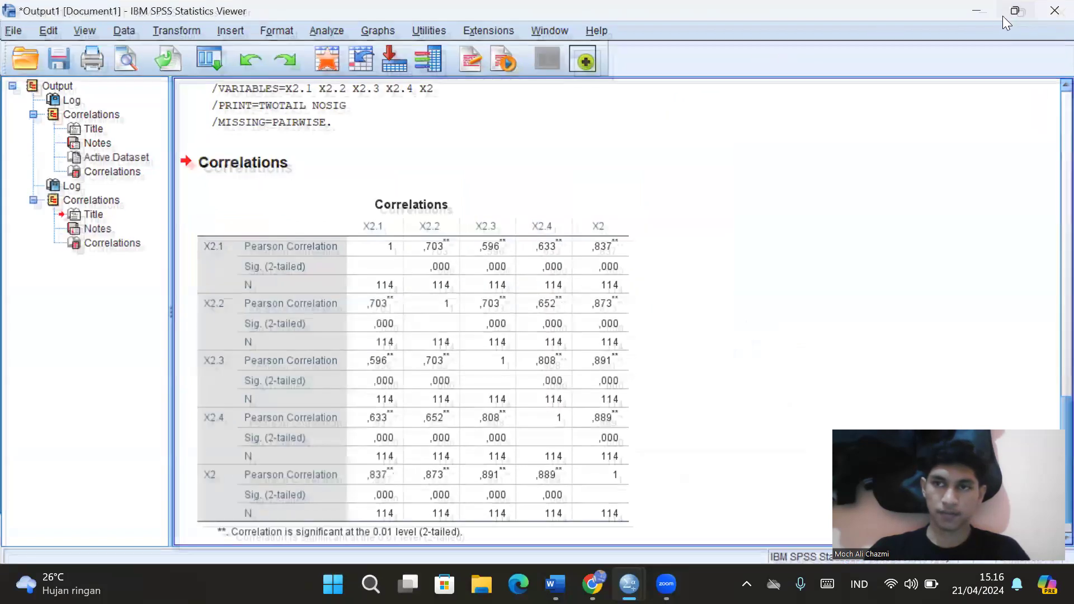
left_click(977, 7)
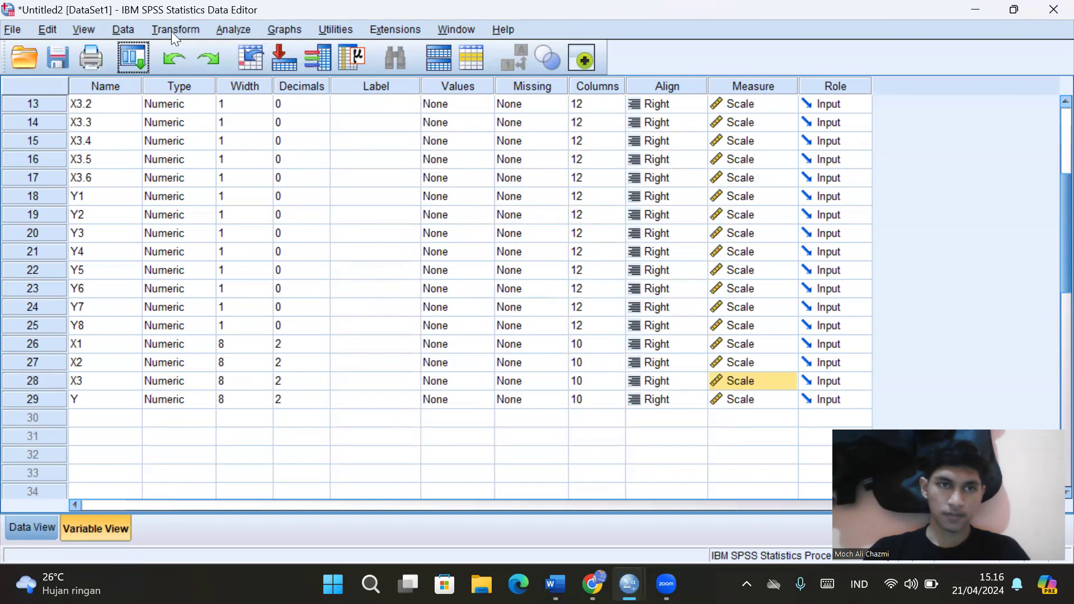
Reopen the bivariate correlation setup and remove X2.1 through X2.4 and X2 from the variables
left_click(186, 29)
mouse_move(223, 27)
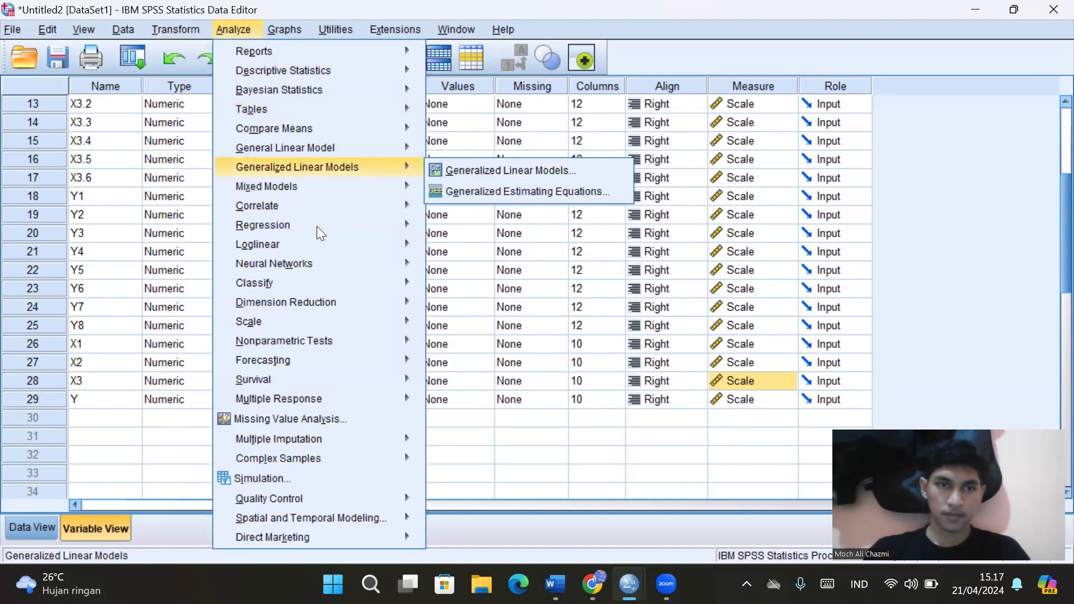
mouse_move(399, 208)
left_click(453, 209)
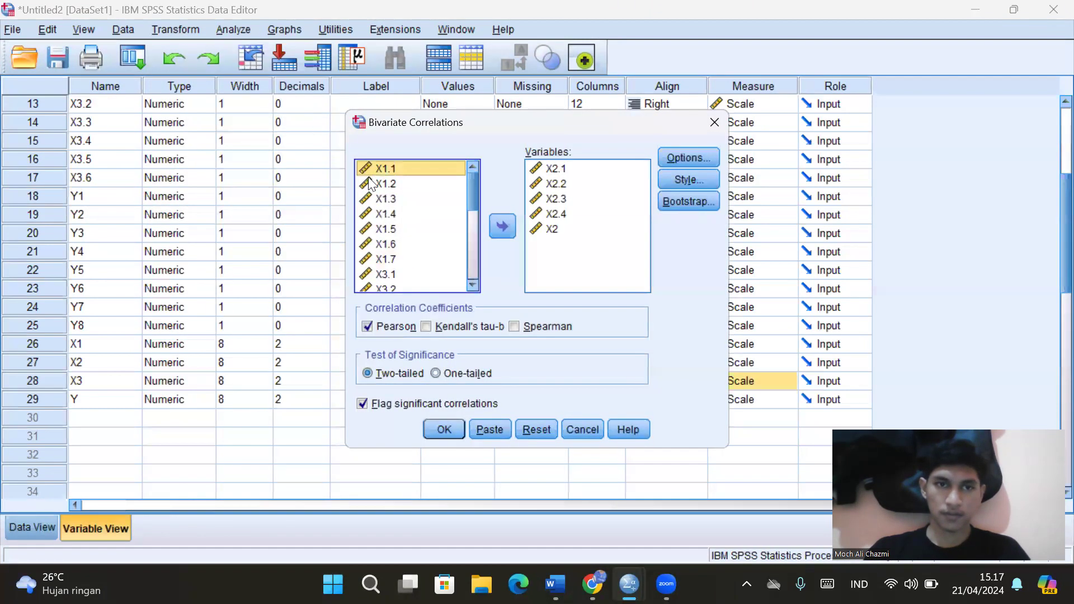
left_click(549, 230, "shift")
left_click(502, 226)
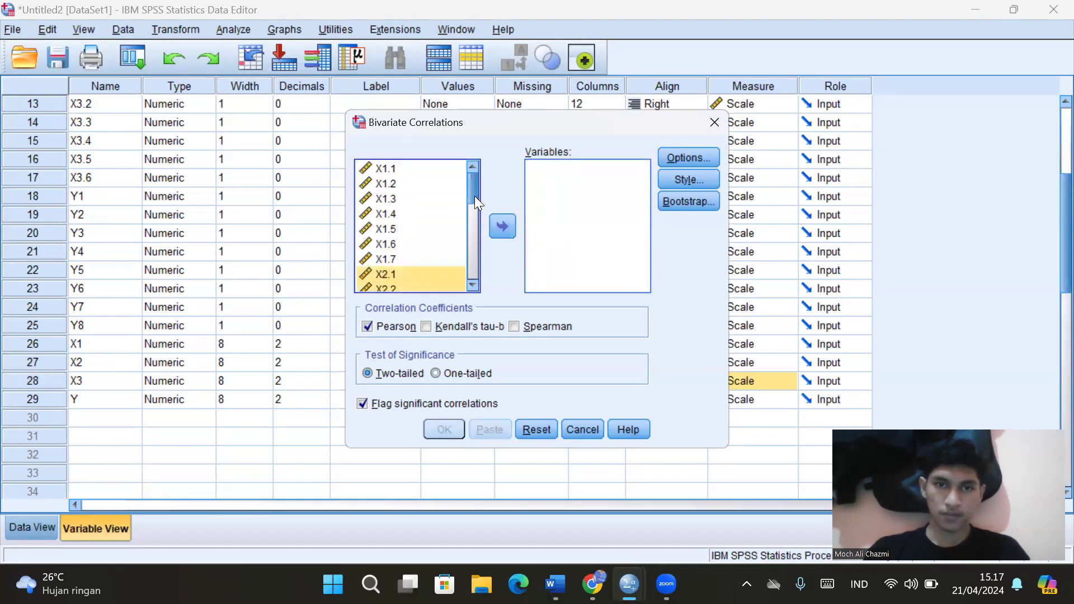
Add items X3.1 through X3.6 to the correlation variables
scroll(423, 239, "down", 3)
left_click(395, 222)
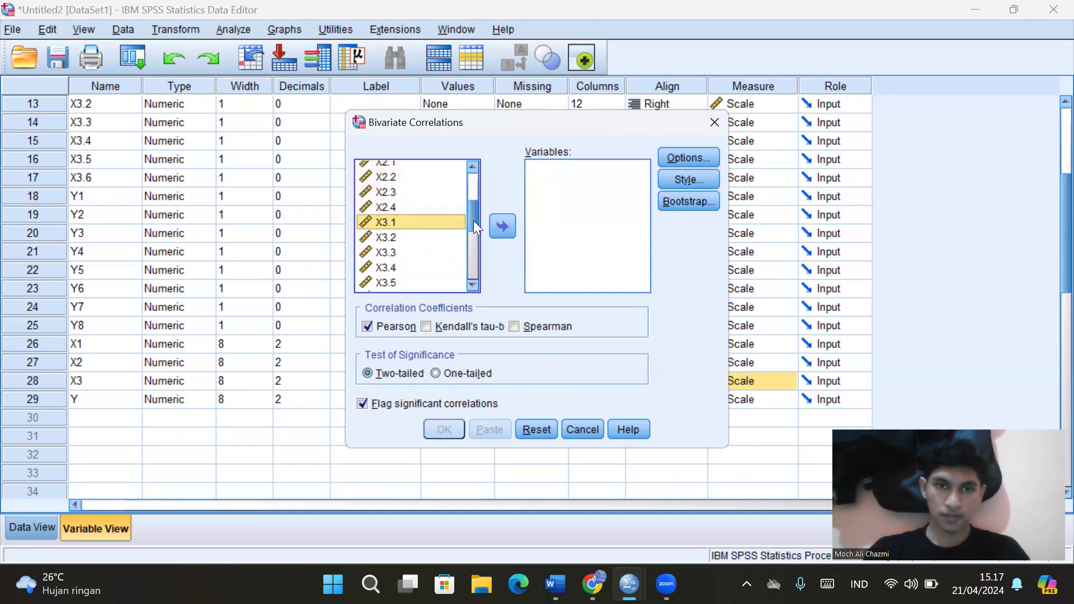
scroll(473, 225, "down", 1)
left_click(390, 273, "shift")
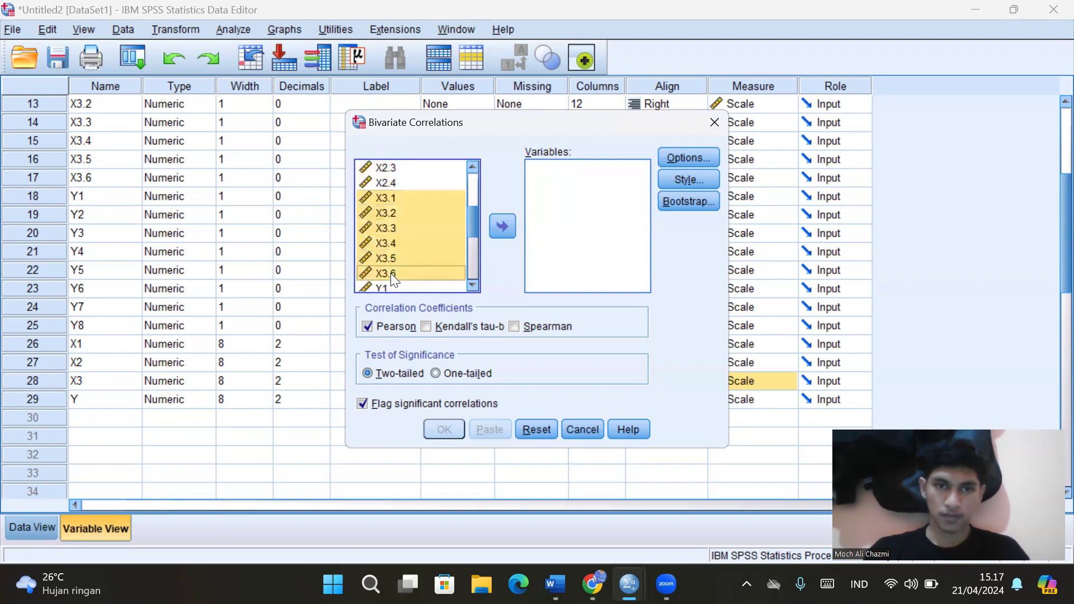
left_click(496, 226)
Add the total X3 to the variables, run the Pearson correlation and minimize the output viewer
left_click_drag(470, 240, 468, 285)
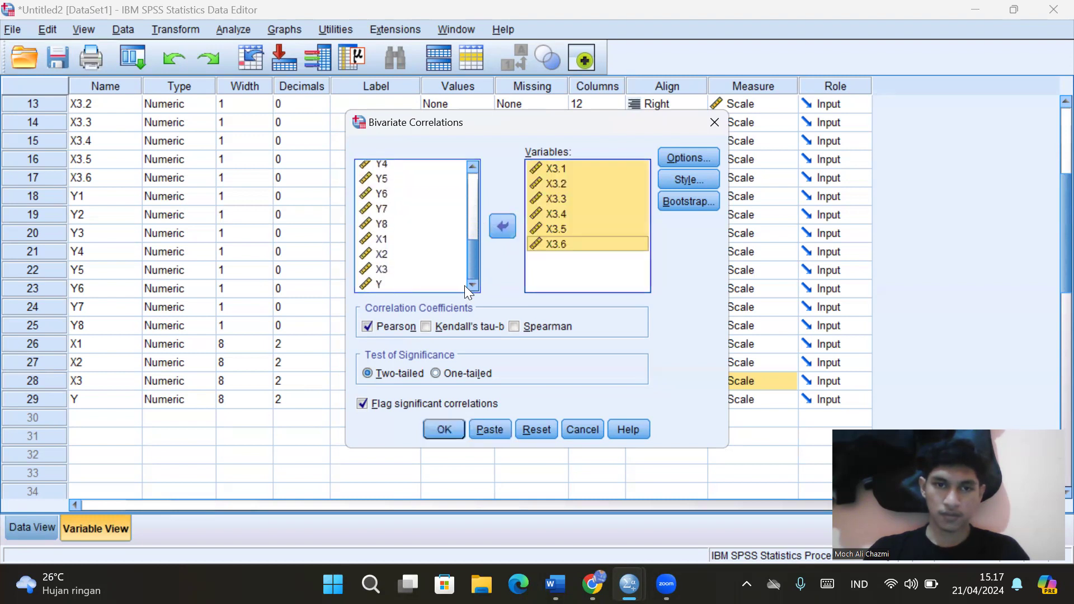
left_click(392, 267)
left_click(503, 226)
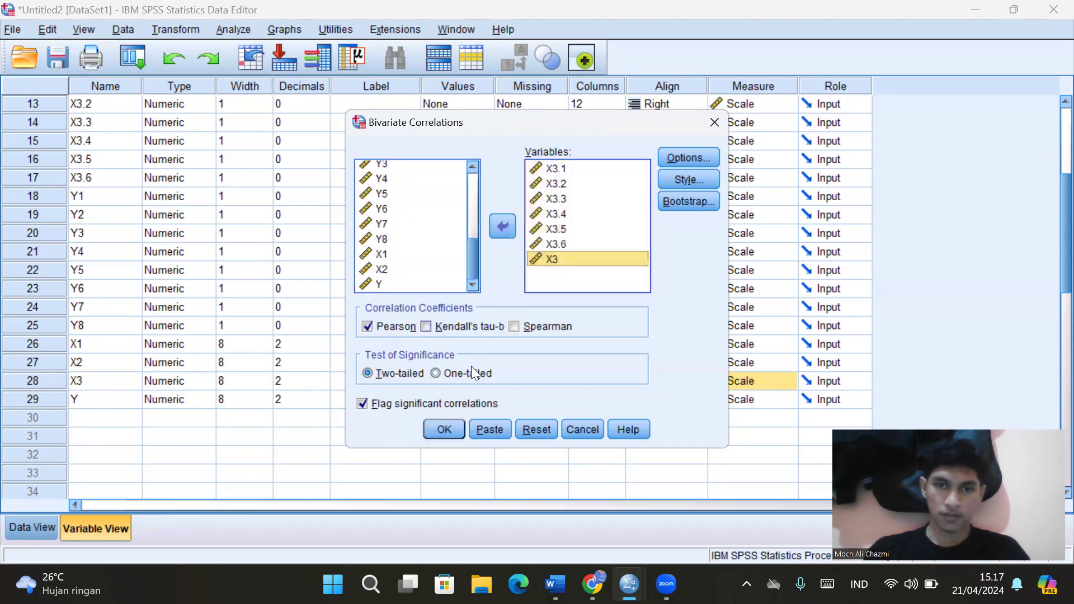
left_click(430, 429)
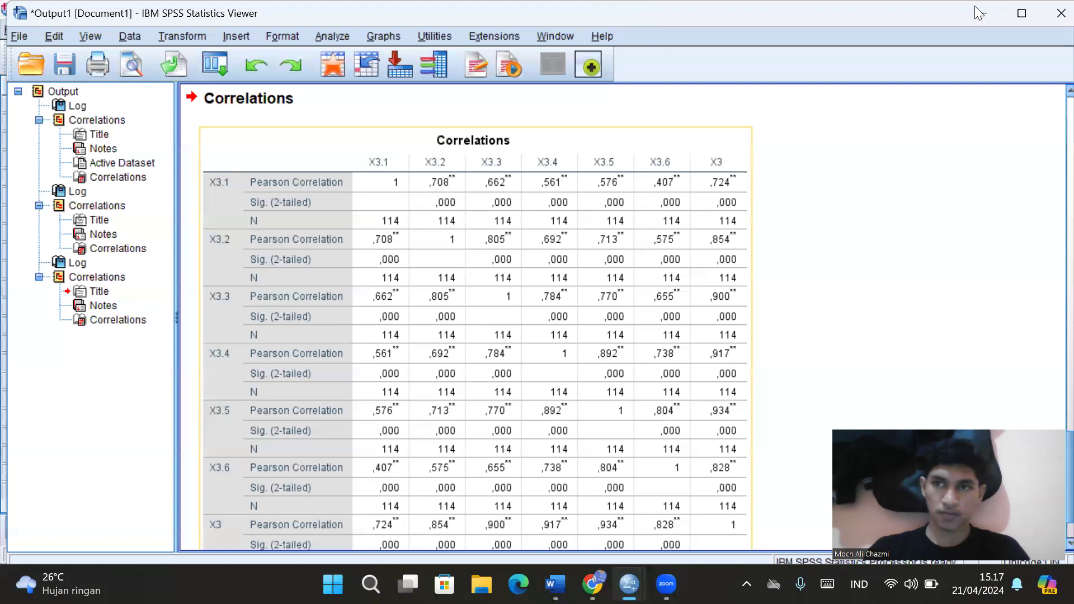
left_click(979, 12)
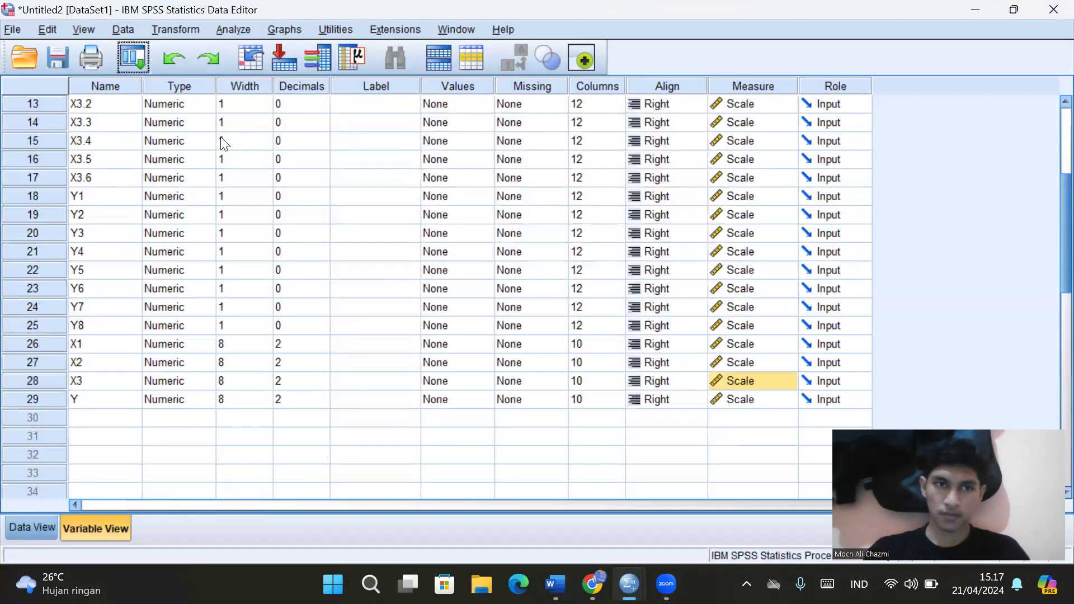
left_click(119, 27)
left_click(121, 27)
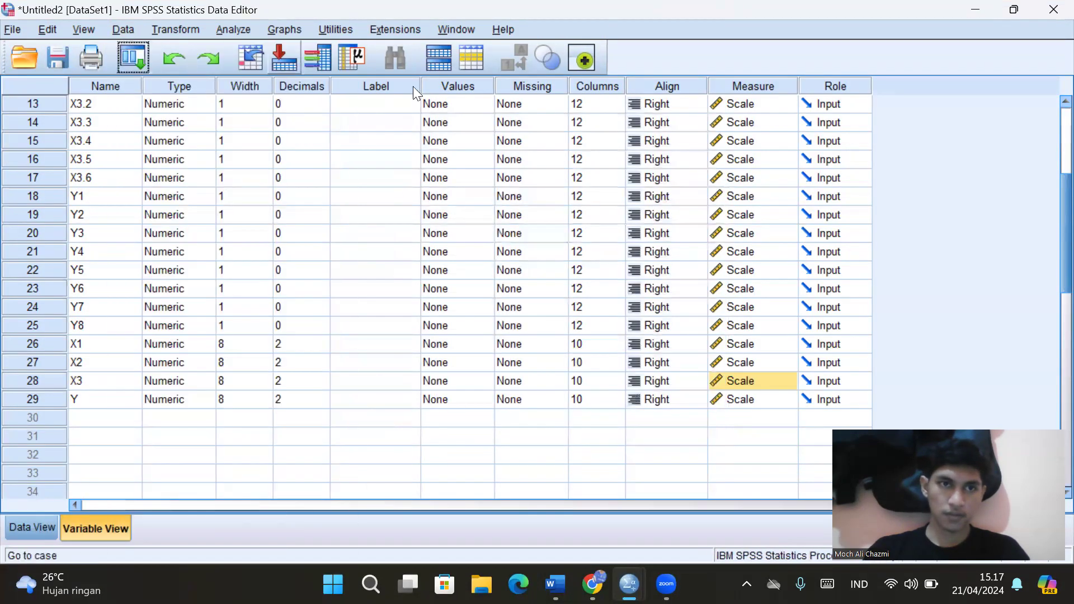
left_click(344, 177)
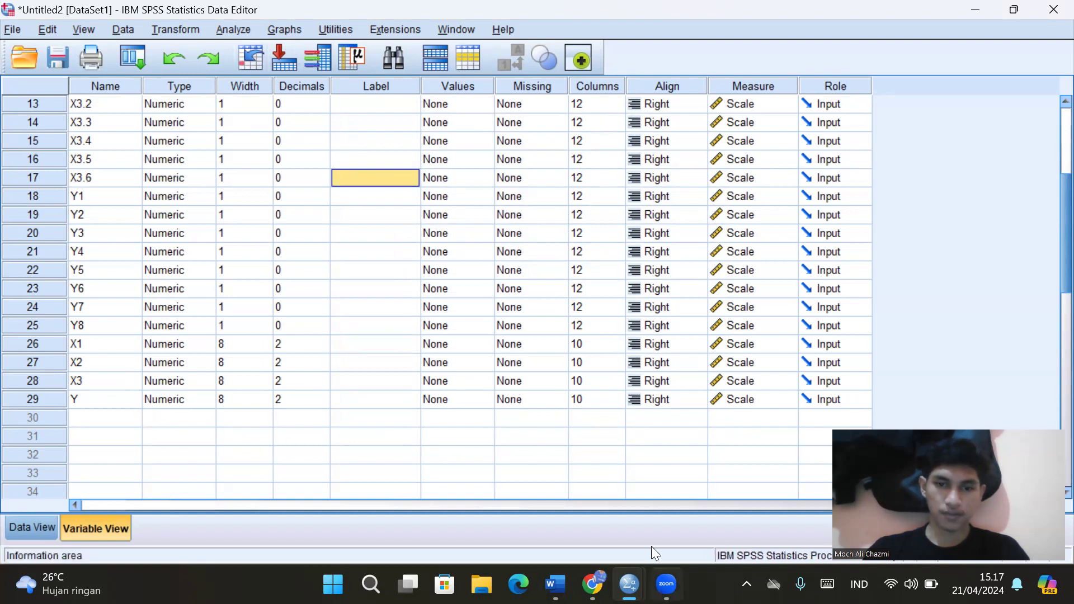
Restore the output viewer and review the X3 and X2 correlation tables
mouse_move(629, 585)
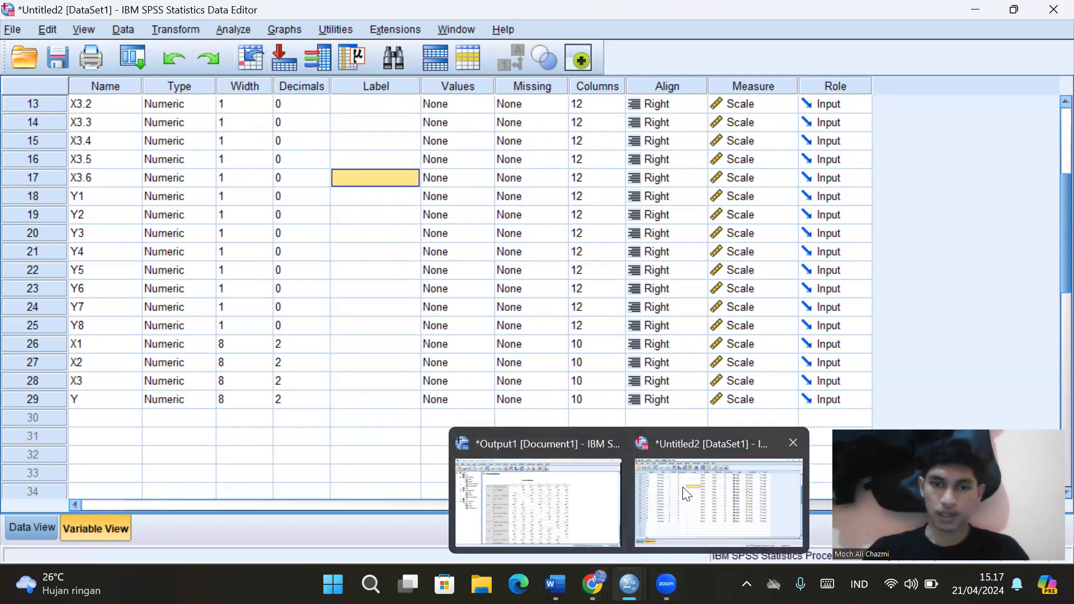
left_click(559, 494)
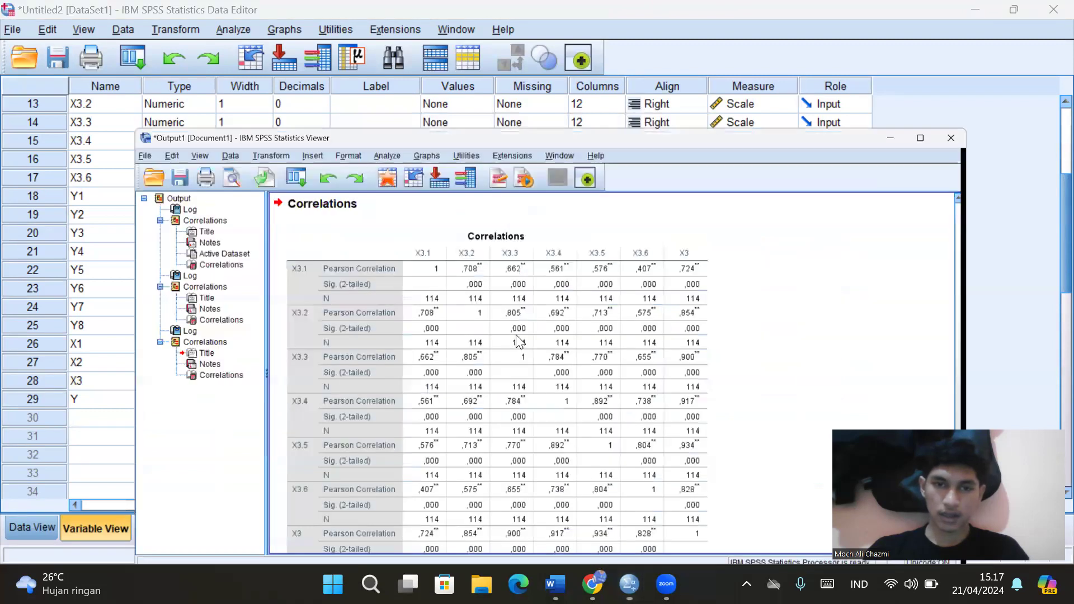
scroll(516, 337, "up", 8)
scroll(515, 337, "up", 3)
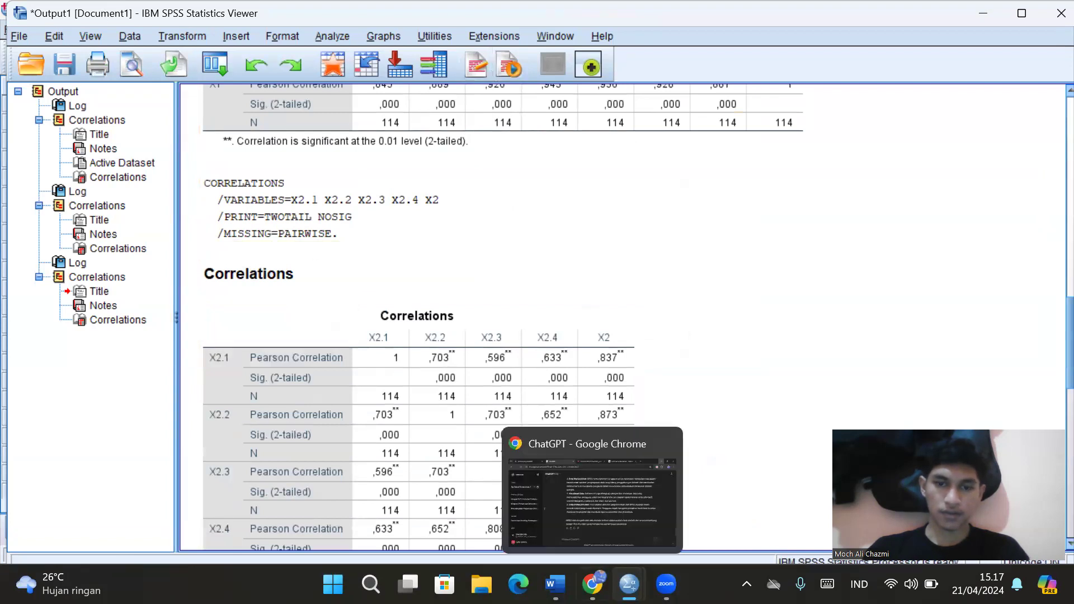
Return to the data editor, reopen the bivariate correlation setup and remove X3.1 through X3.6 and X3 from the variables
mouse_move(628, 583)
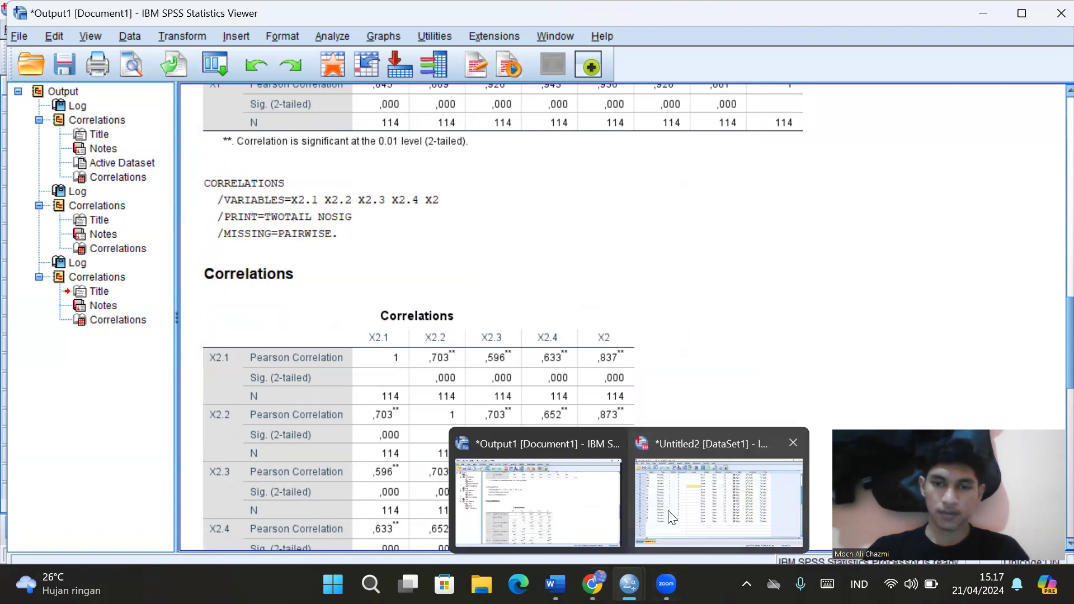
left_click(665, 541)
left_click(242, 29)
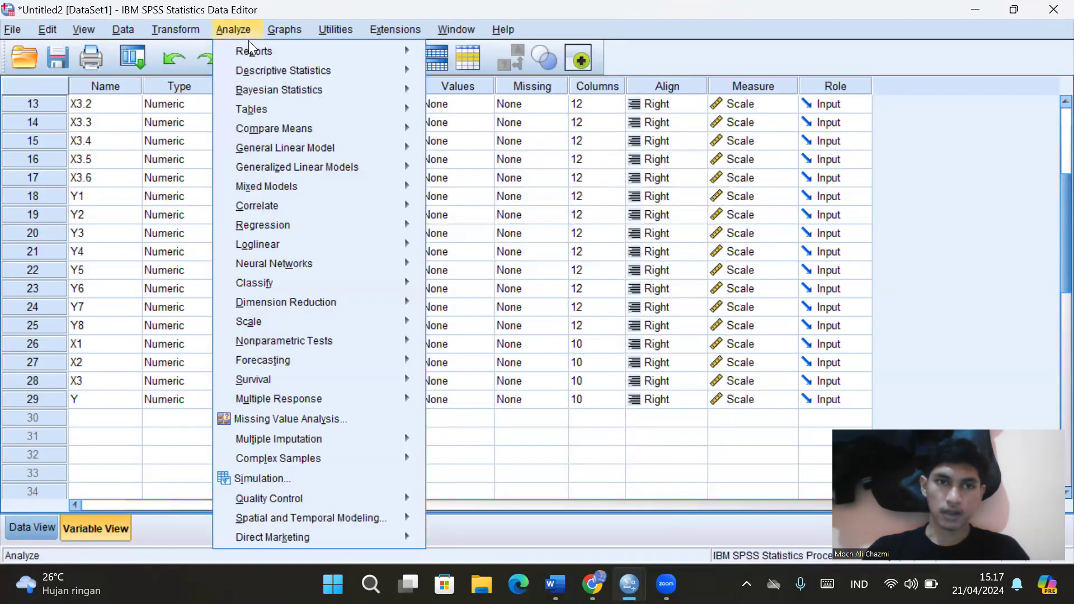
mouse_move(320, 204)
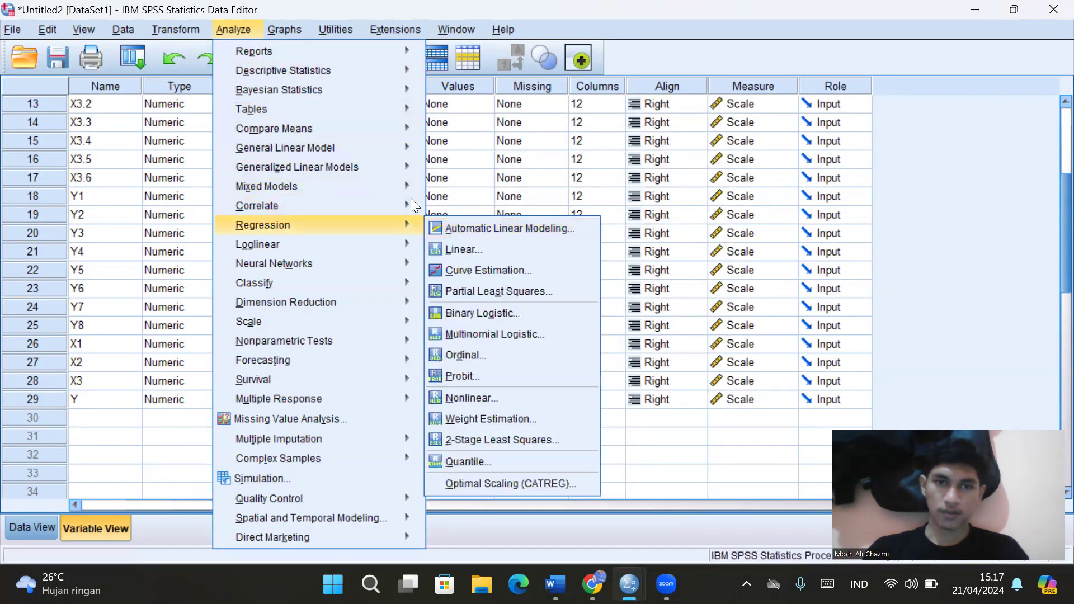
left_click(442, 208)
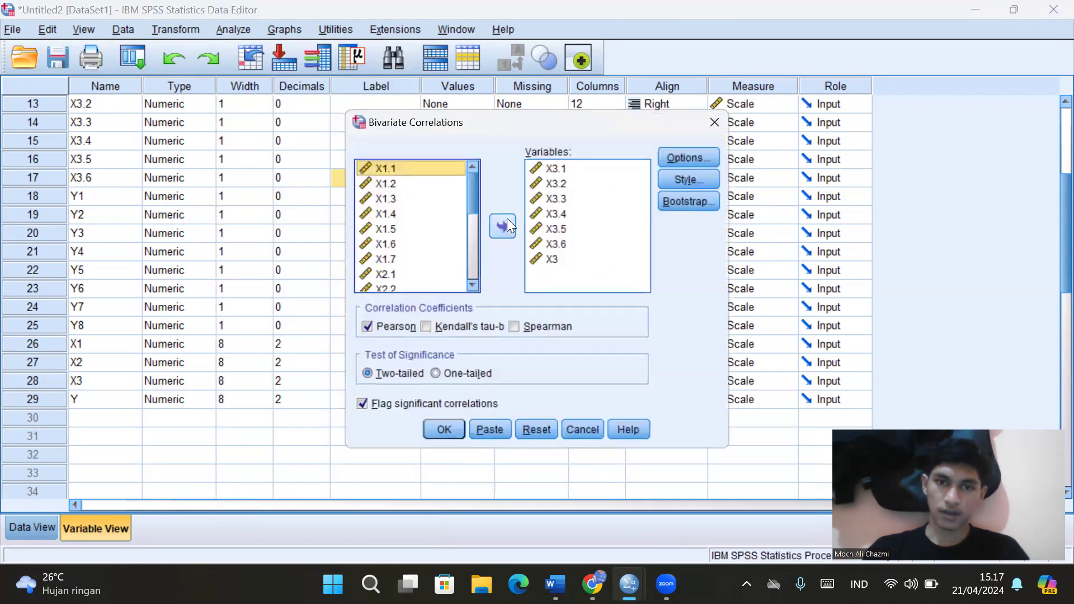
left_click_drag(554, 260, 554, 167)
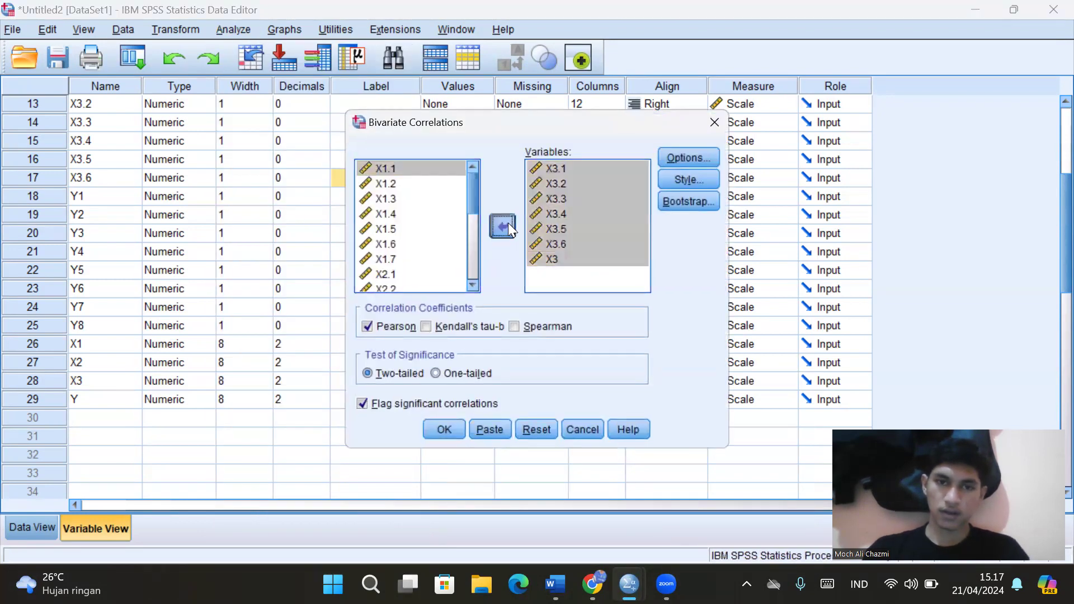
left_click(507, 224)
Add items Y1 through Y8 to the correlation variables
left_click_drag(477, 197, 474, 260)
left_click(370, 254)
left_click(396, 233, "shift")
left_click(498, 224)
Add the total Y to the variables and run the Pearson correlation
left_click(380, 284)
left_click(502, 226)
left_click(444, 426)
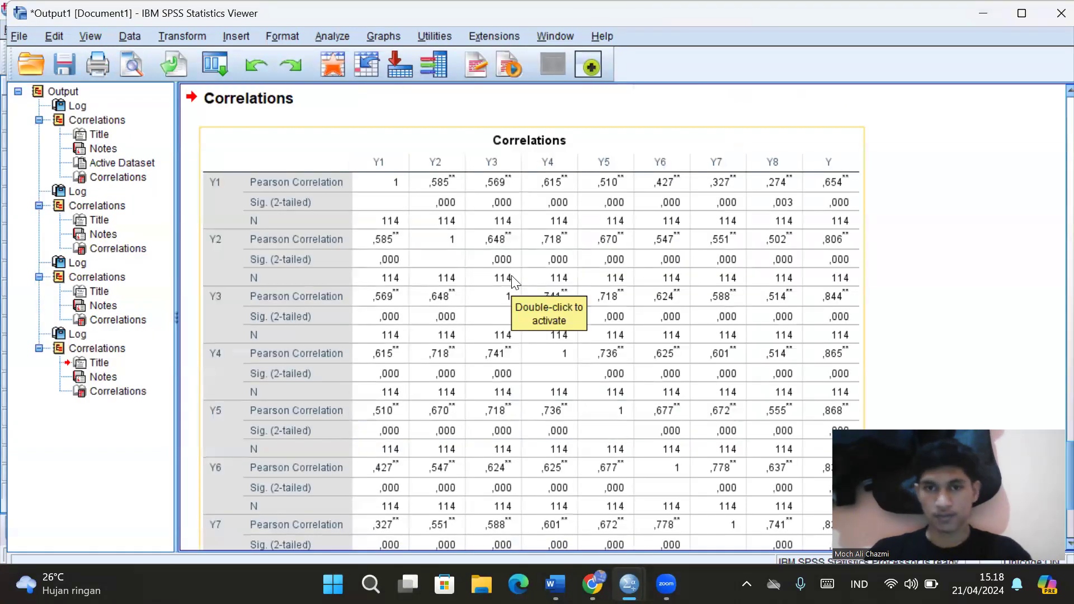
Examine the correlation tables in the output, from Y back through X3 and X2 to X1
scroll(484, 231, "down", 5)
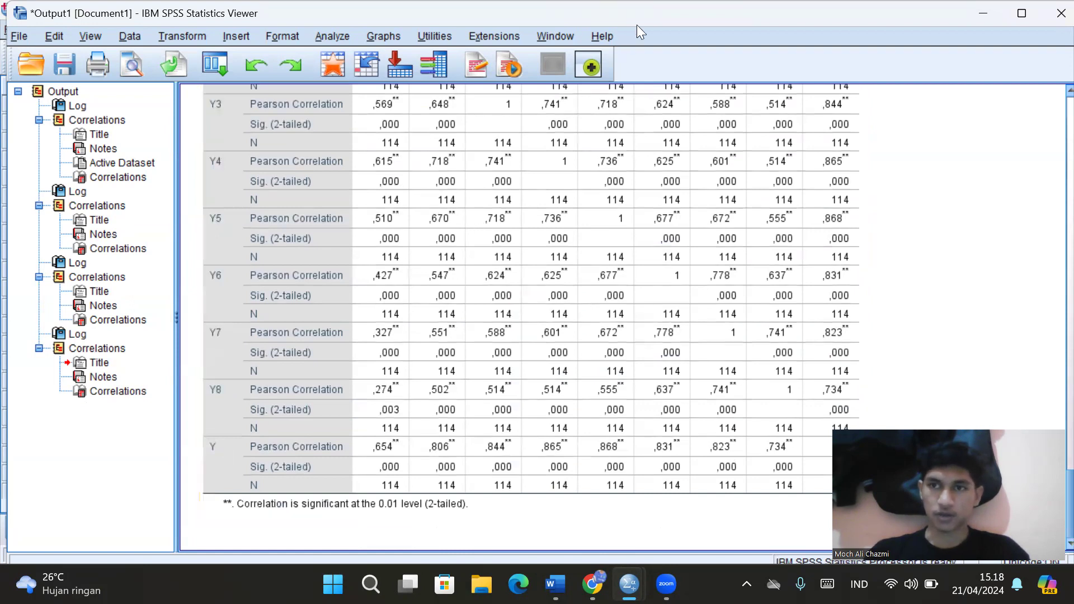
scroll(730, 289, "up", 15)
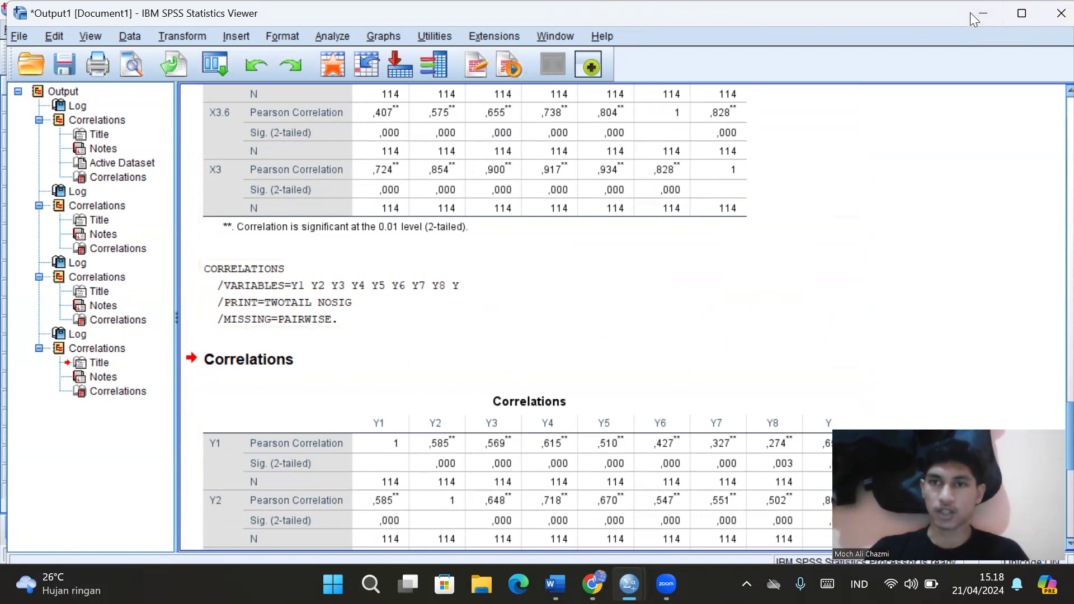
left_click_drag(970, 13, 970, 16)
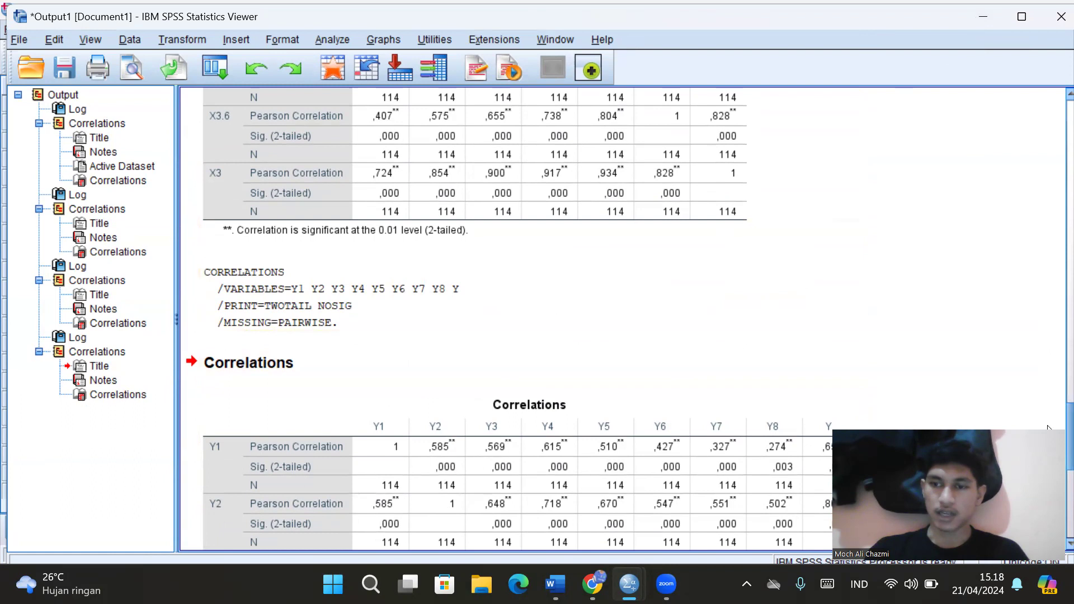
scroll(1048, 367, "up", 10)
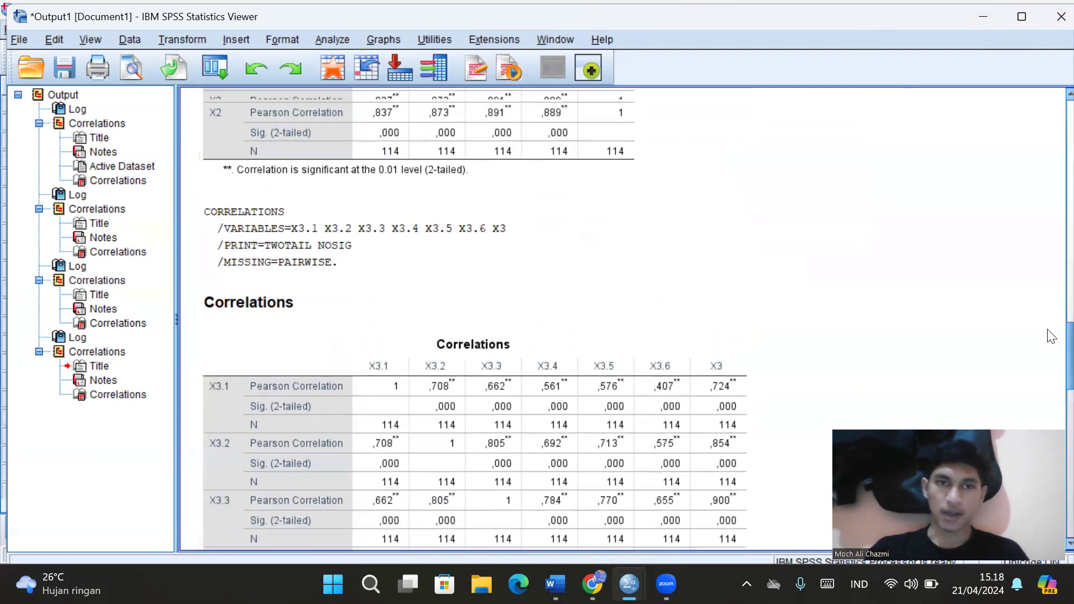
scroll(1052, 335, "up", 4)
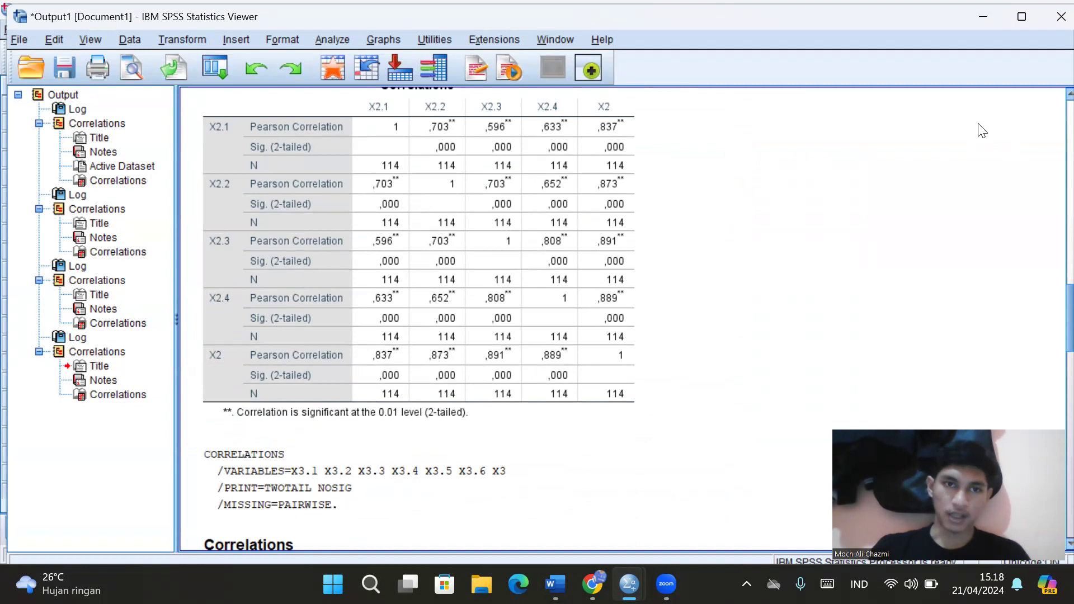
scroll(408, 207, "up", 11)
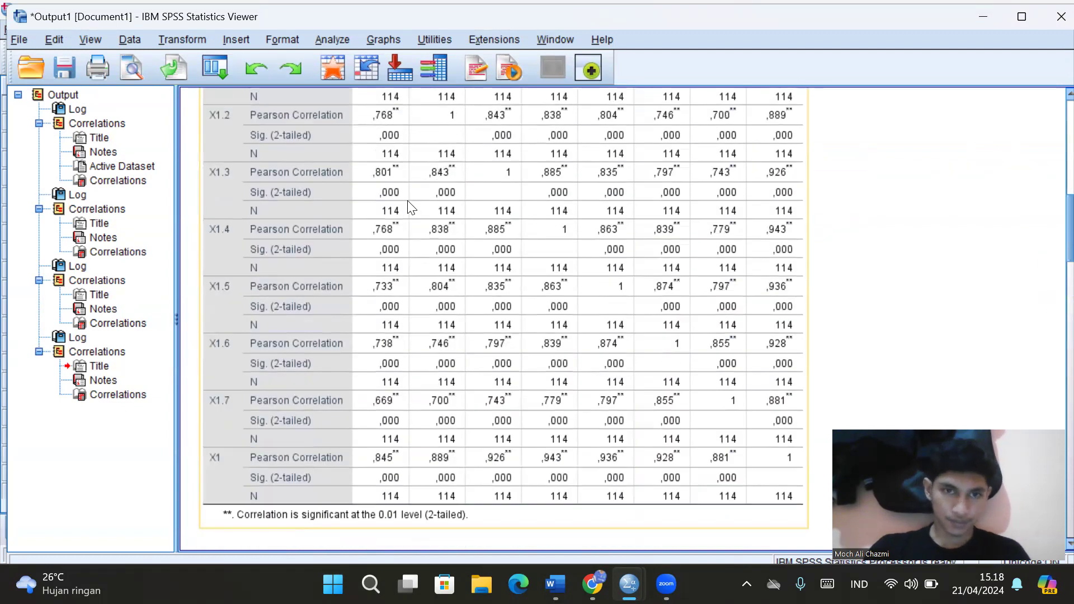
scroll(408, 207, "up", 3)
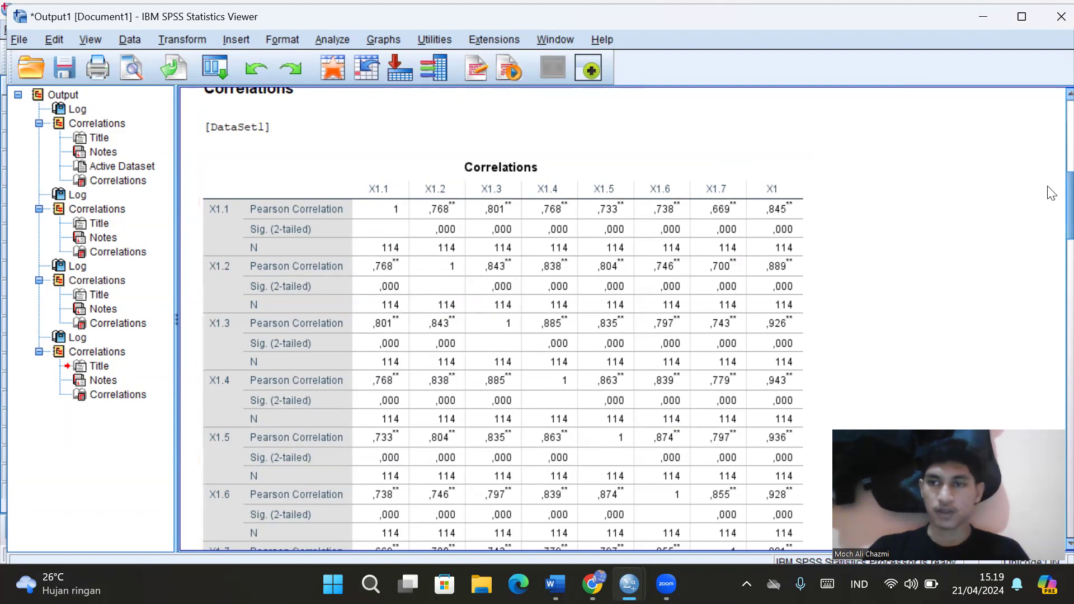
Compare the item-total correlations and significance values in the tables from X1 down to X3
scroll(1051, 193, "down", 2)
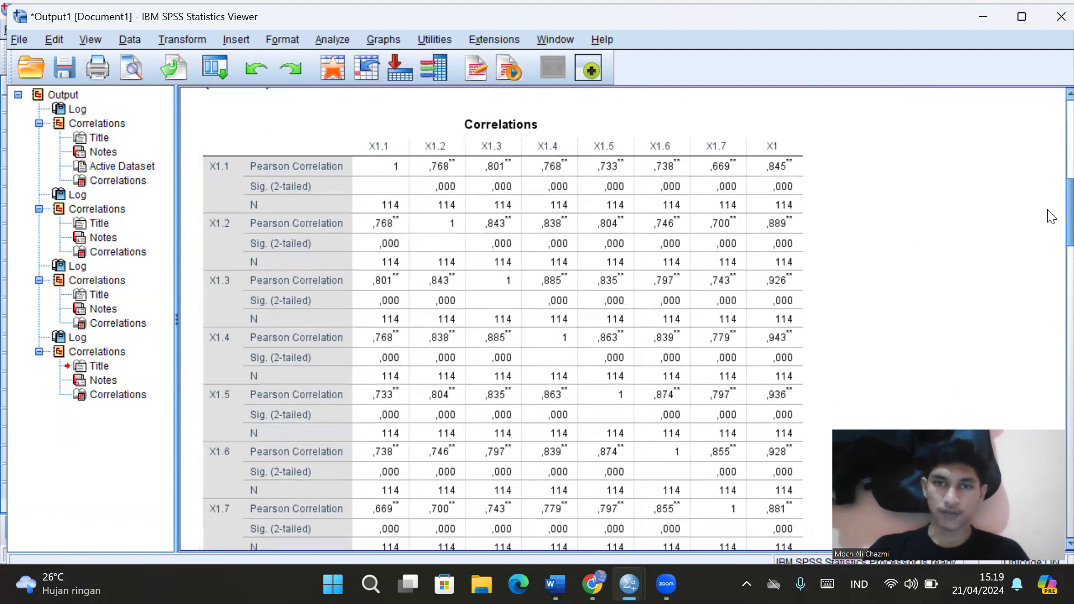
scroll(1050, 217, "down", 20)
scroll(1050, 381, "down", 4)
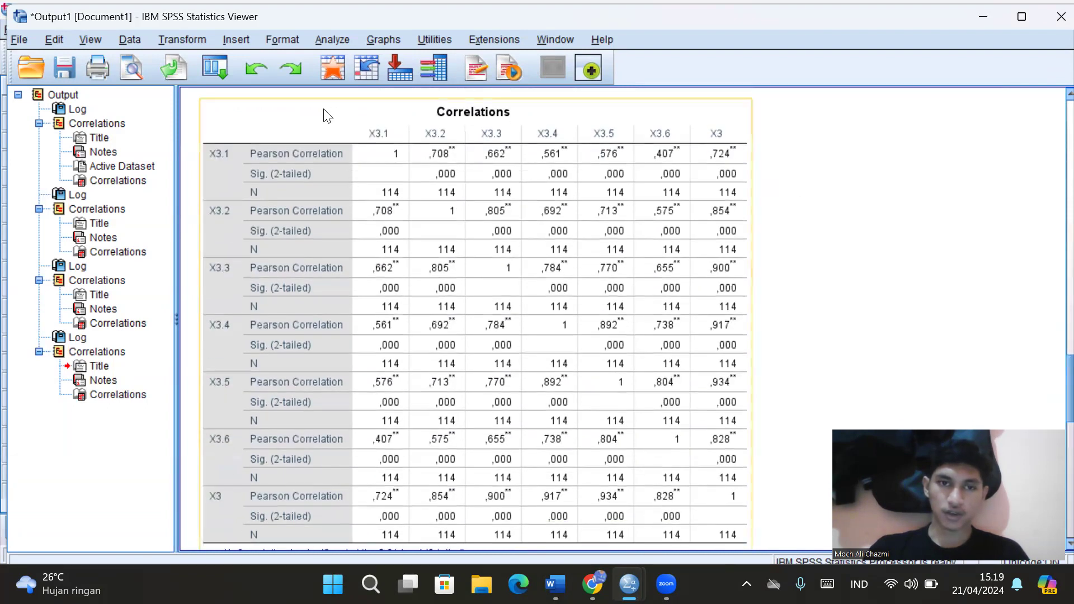
scroll(1050, 396, "down", 1)
scroll(1050, 396, "down", 3)
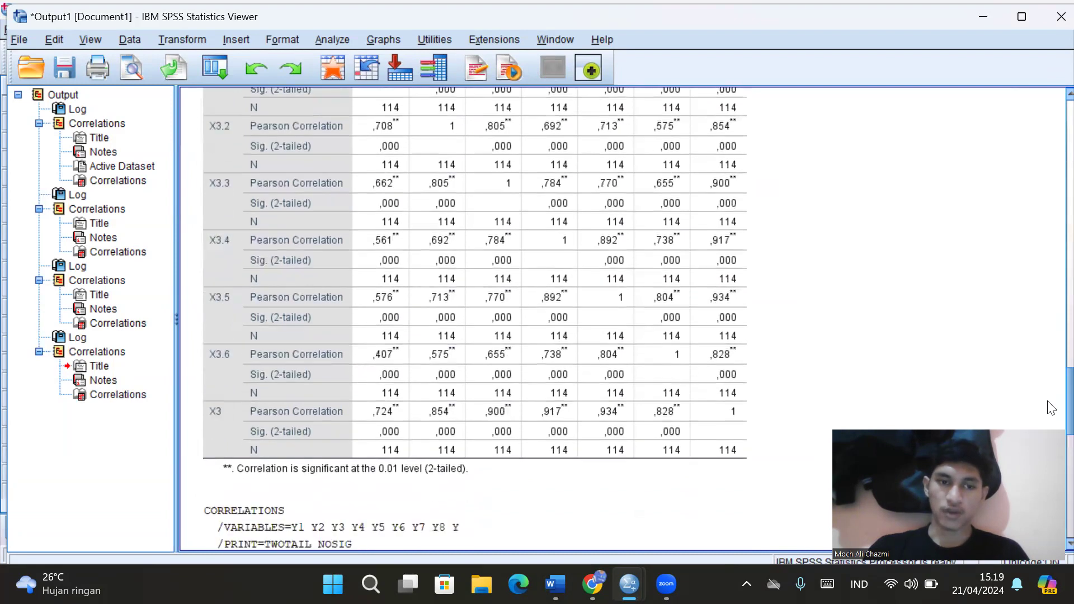
scroll(1051, 408, "down", 1)
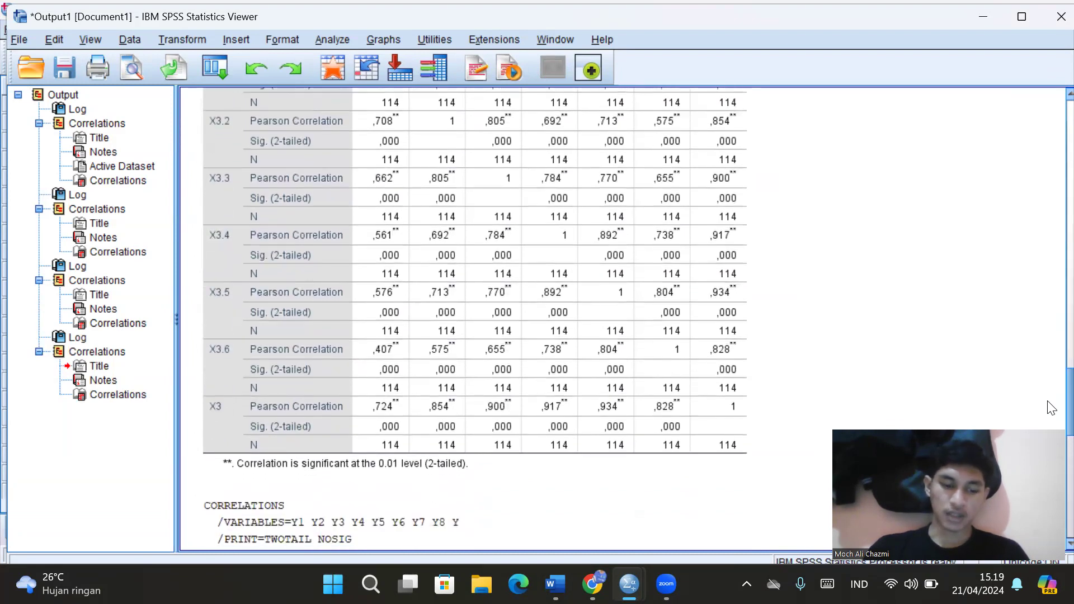
scroll(1052, 408, "down", 1)
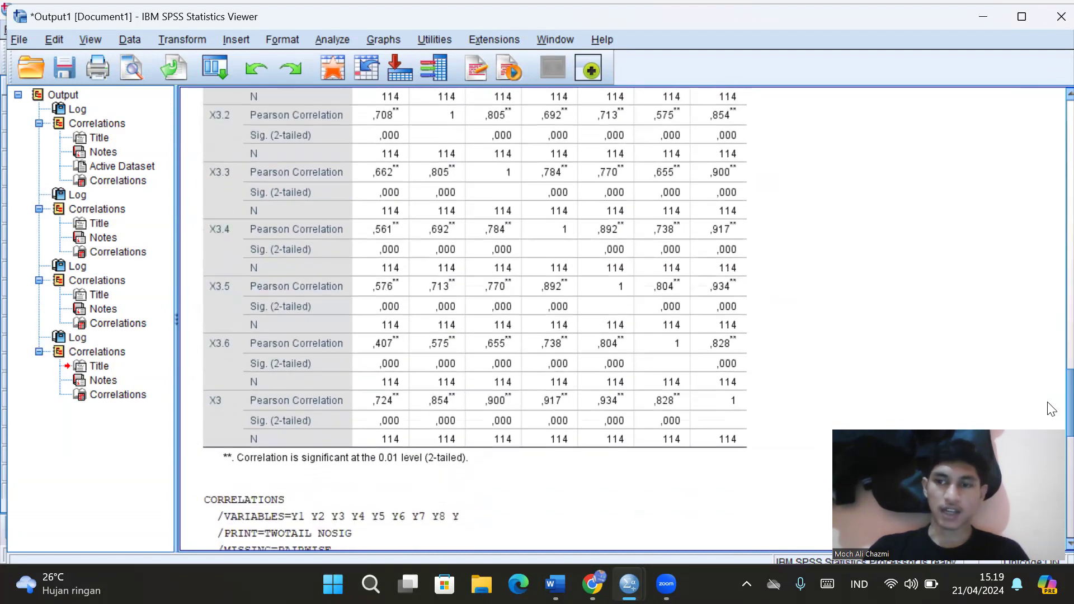
scroll(1051, 405, "up", 3)
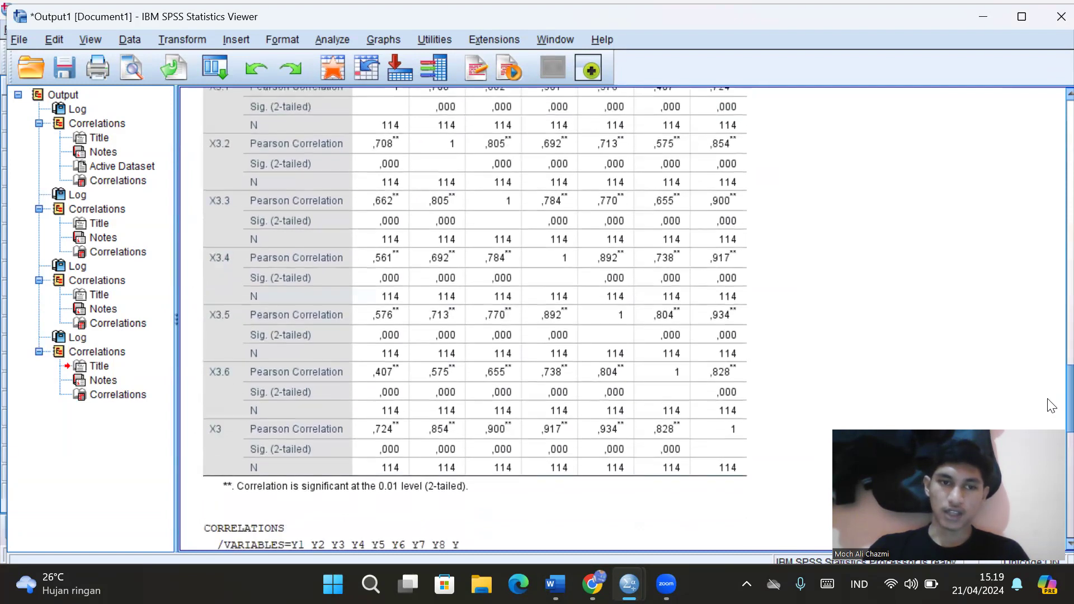
scroll(1052, 401, "up", 5)
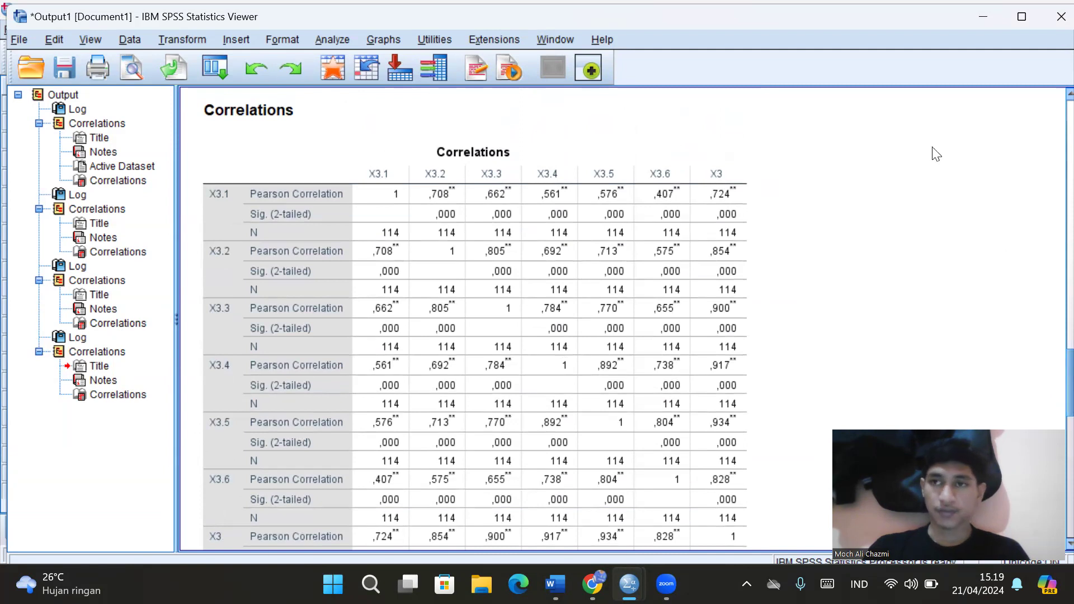
Minimize the output viewer and open the Reliability Analysis setup
left_click(982, 18)
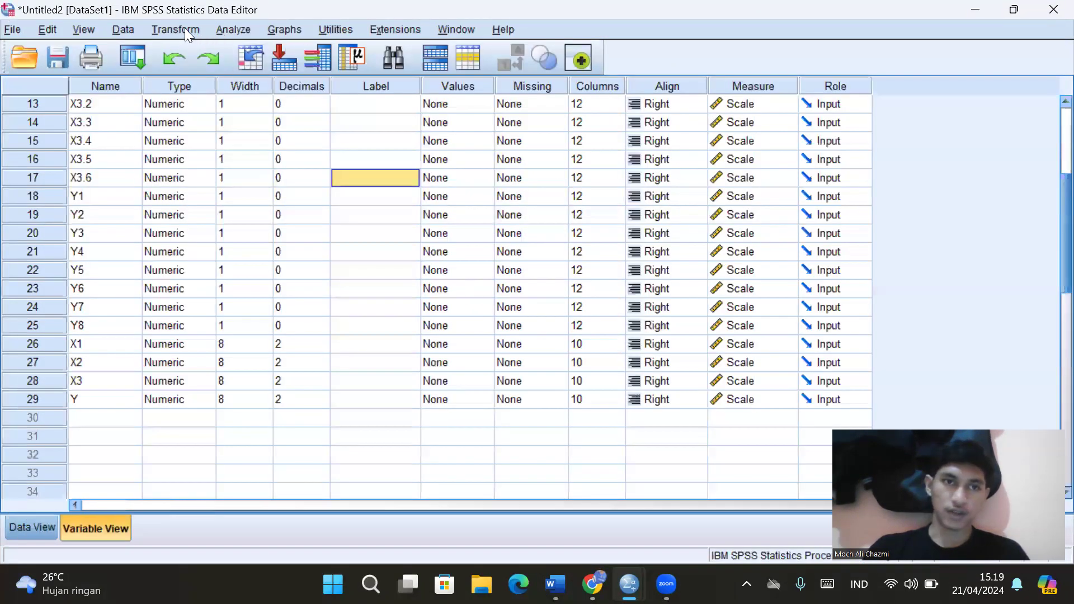
left_click(186, 29)
left_click(237, 30)
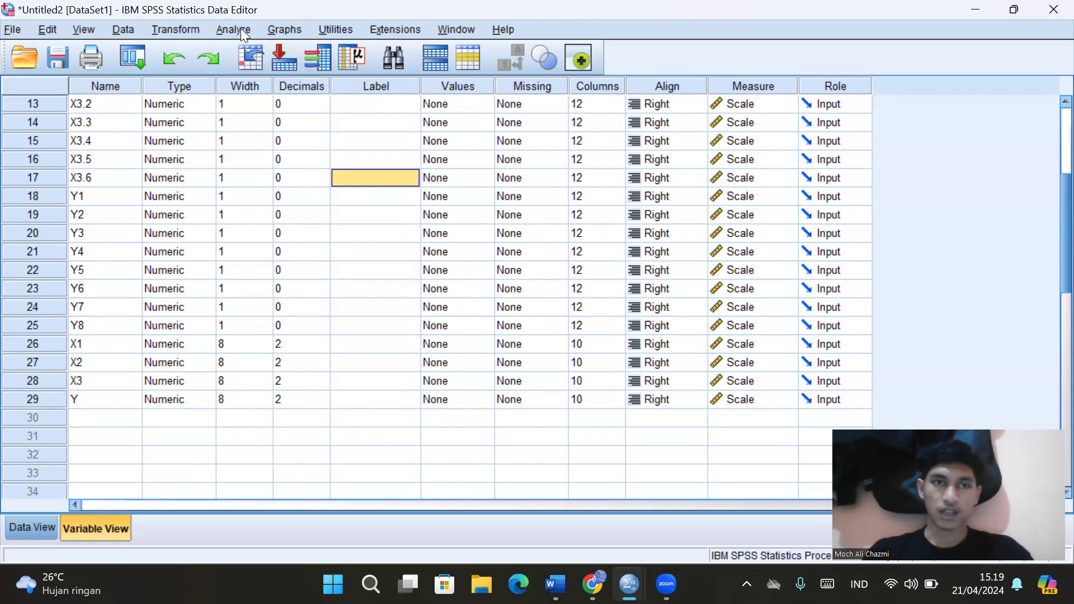
left_click(241, 34)
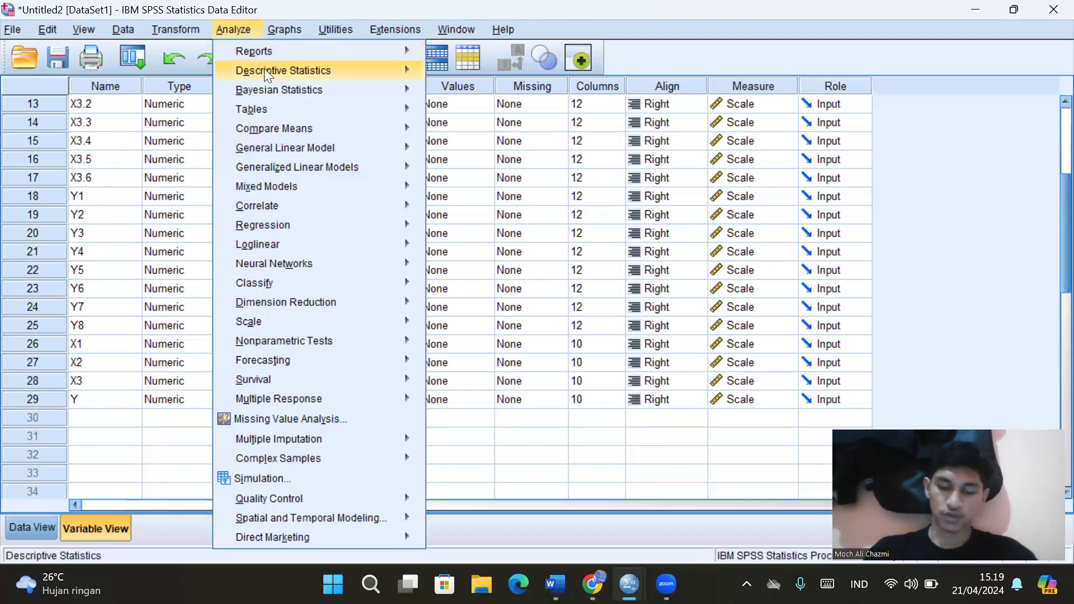
mouse_move(385, 326)
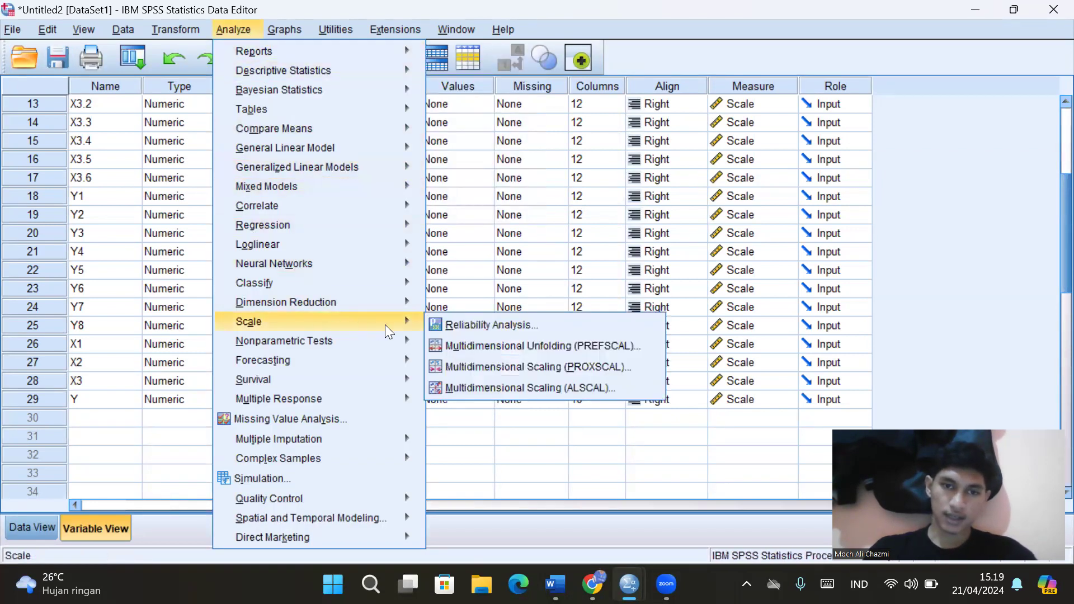
left_click(442, 324)
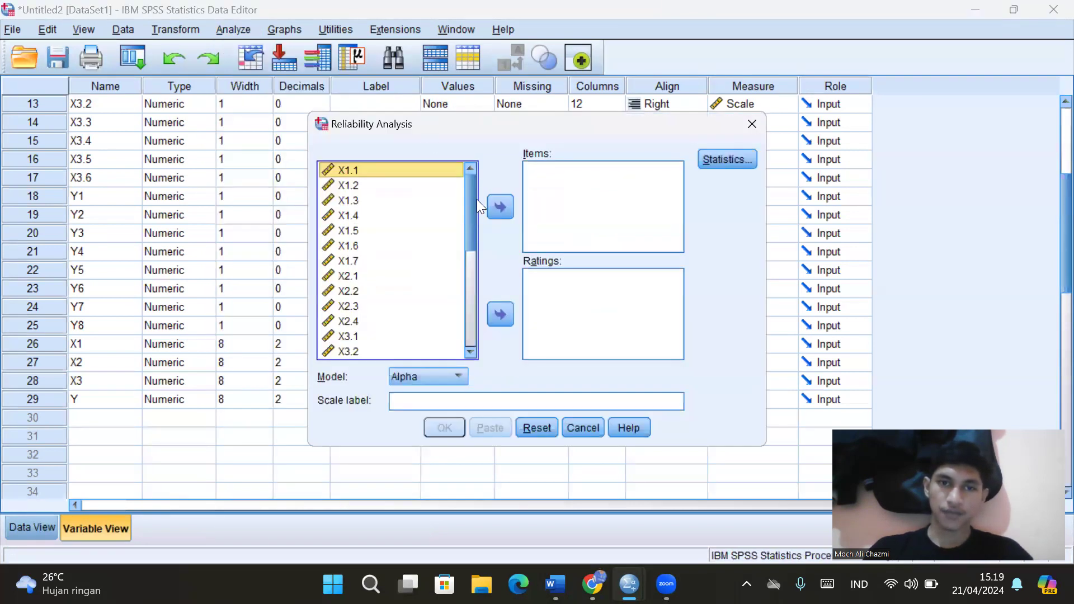
Add X1.1 through X1.7 as the items of the reliability analysis
left_click_drag(473, 202, 465, 183)
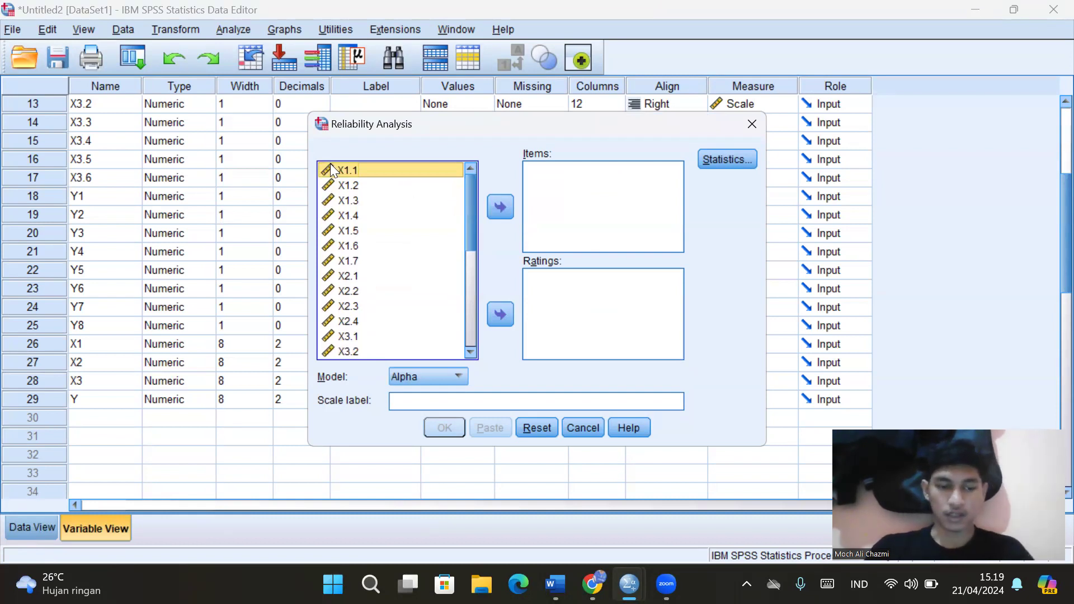
left_click(392, 261, "shift")
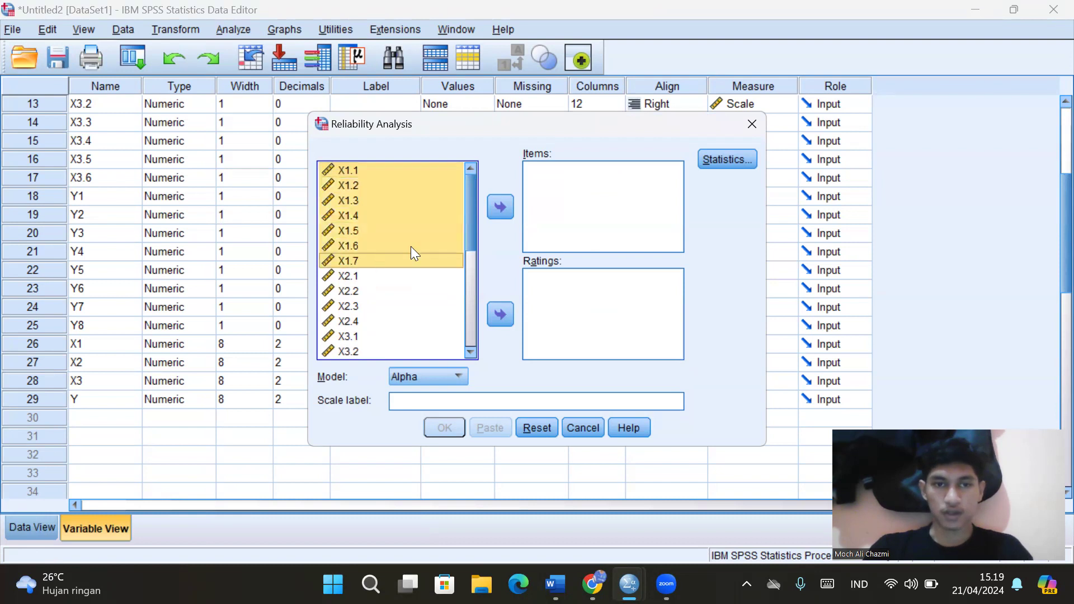
left_click(507, 210)
scroll(679, 193, "down", 1)
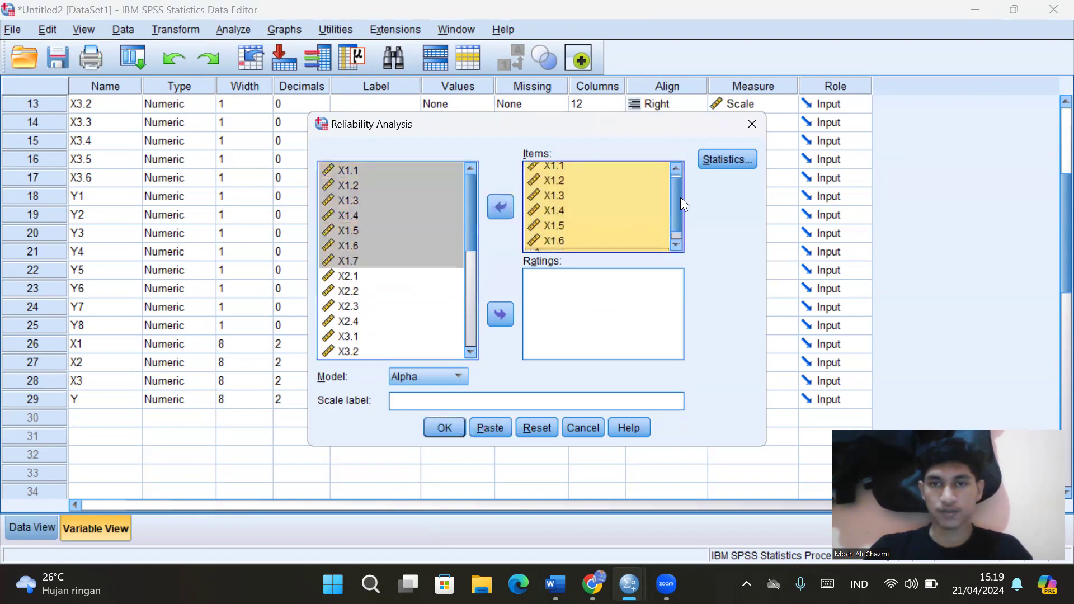
Request item, scale and scale-if-item-deleted descriptives plus inter-item correlations for the reliability analysis
left_click(709, 163)
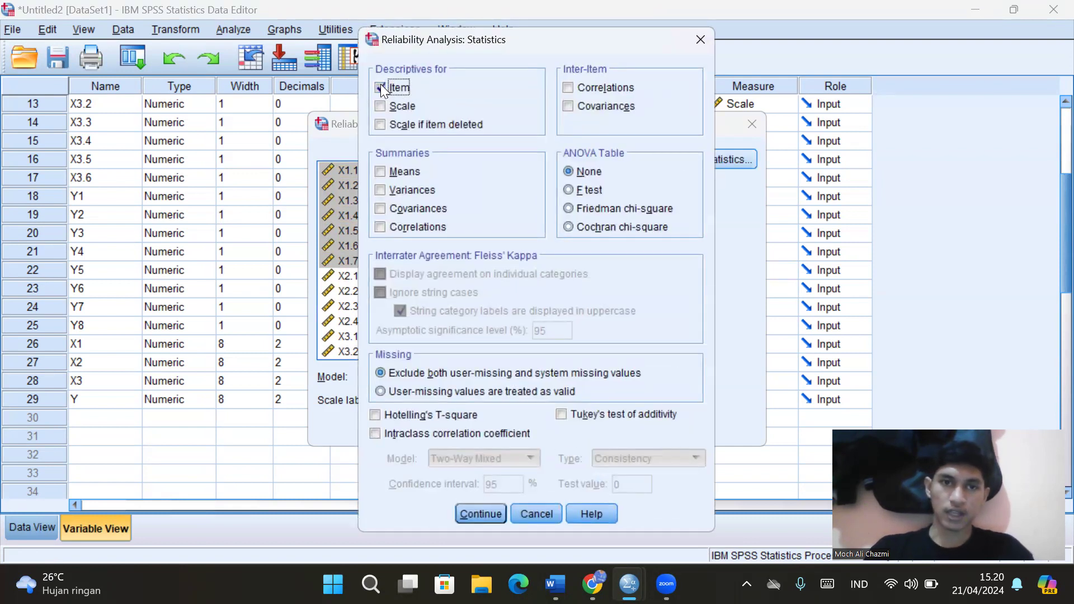
left_click(381, 106)
left_click(381, 125)
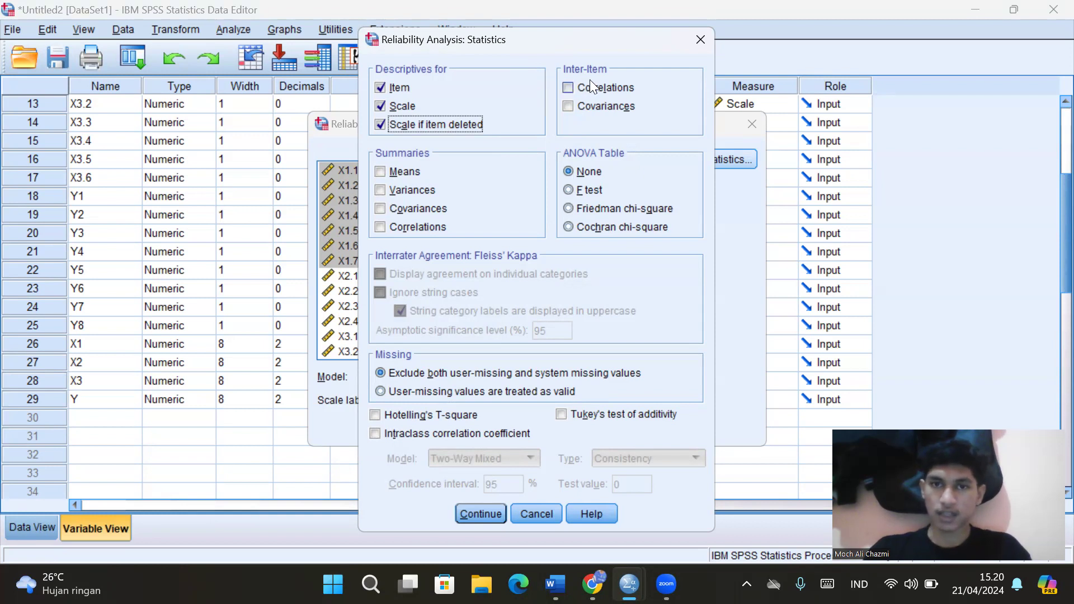
left_click(569, 89)
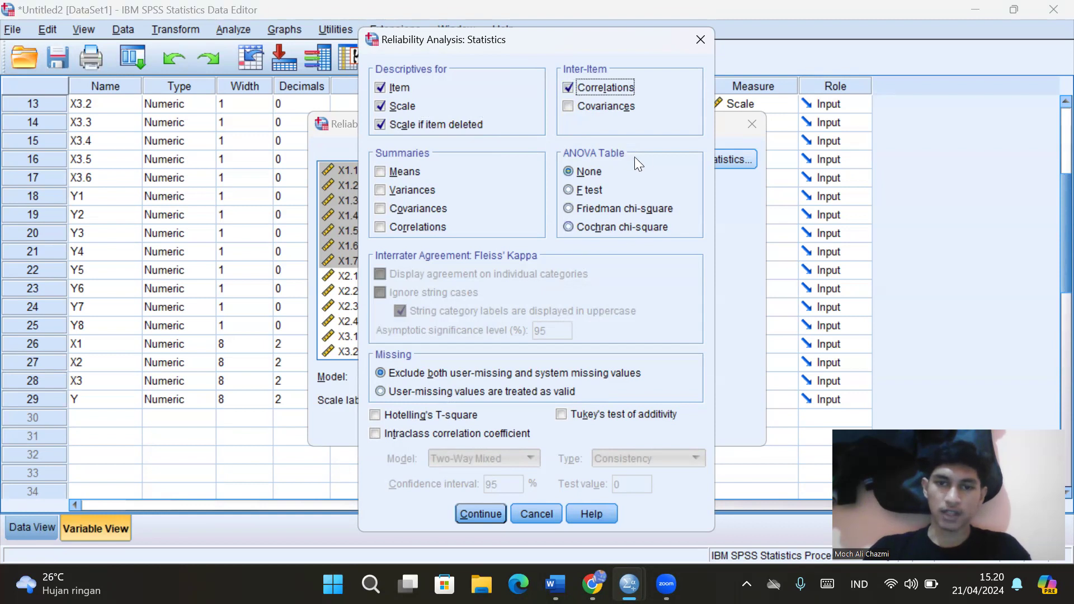
left_click(464, 512)
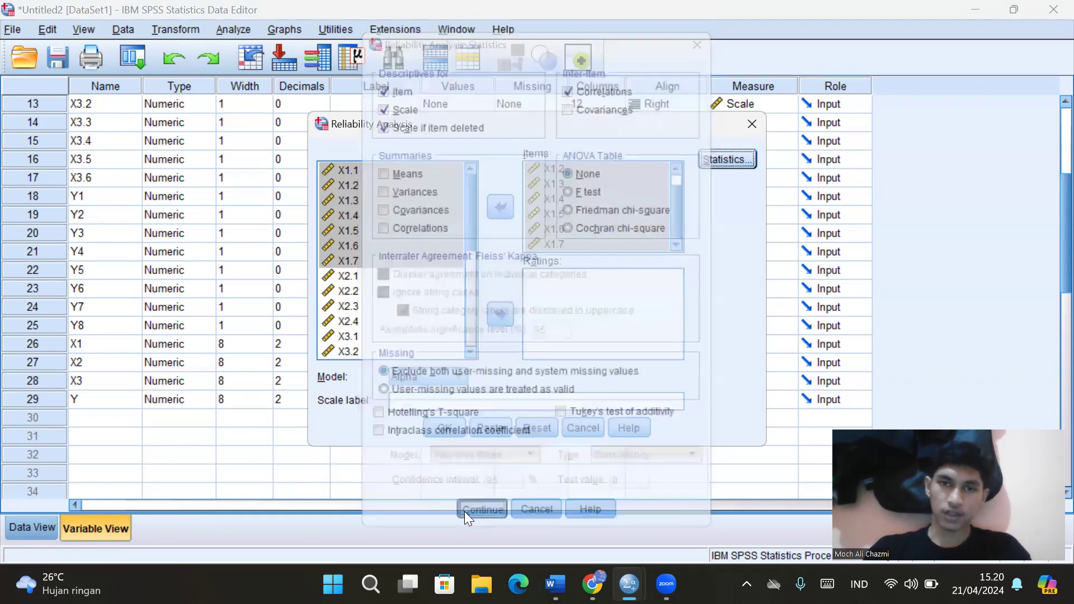
Run the reliability analysis for X1.1 through X1.7 and review its output tables
scroll(677, 204, "up", 1)
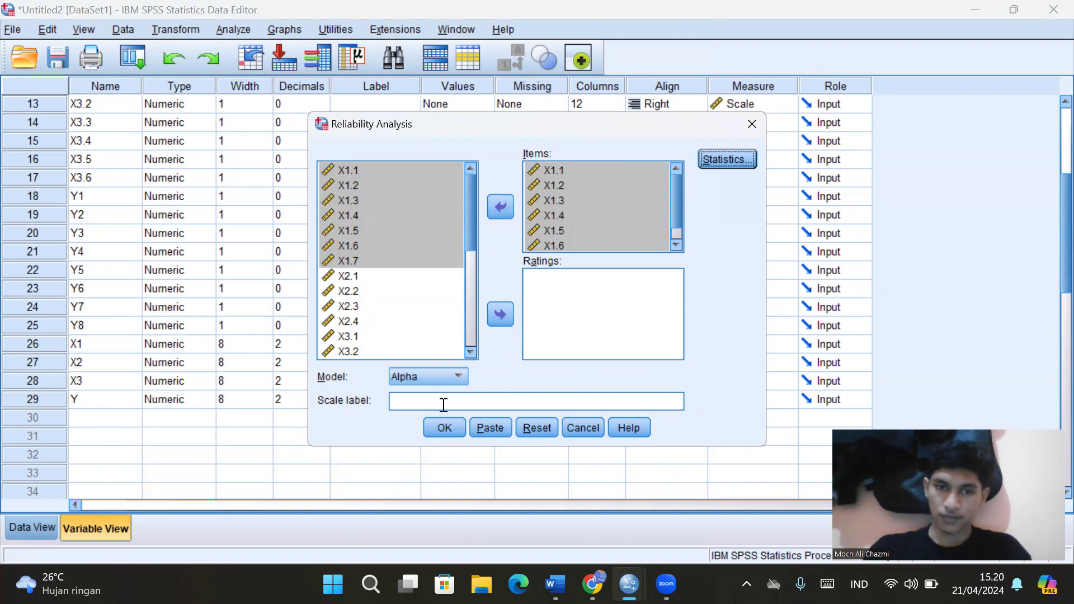
left_click(445, 427)
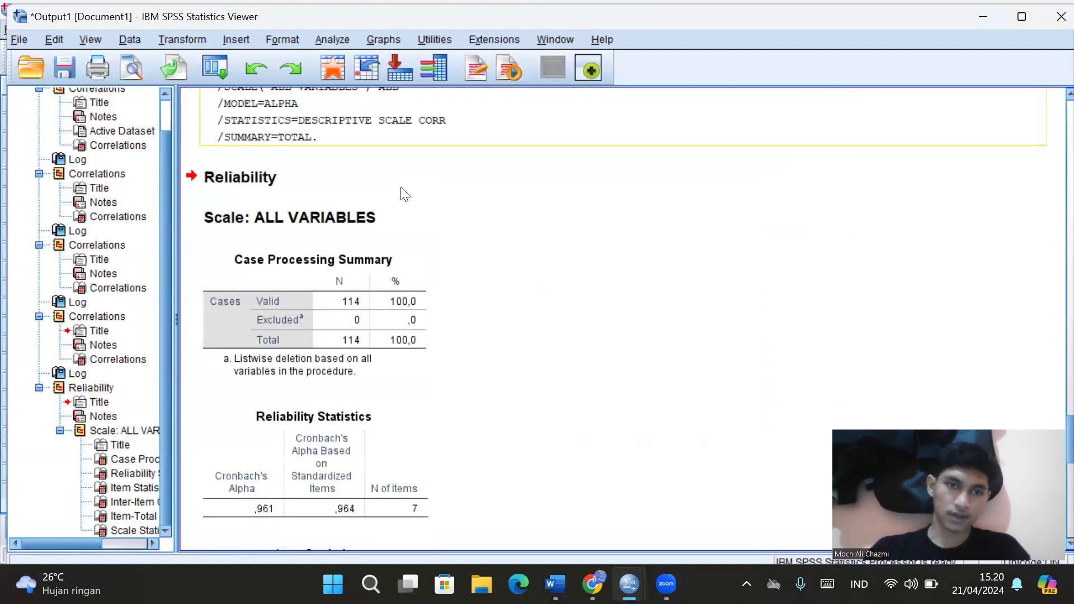
scroll(401, 193, "down", 10)
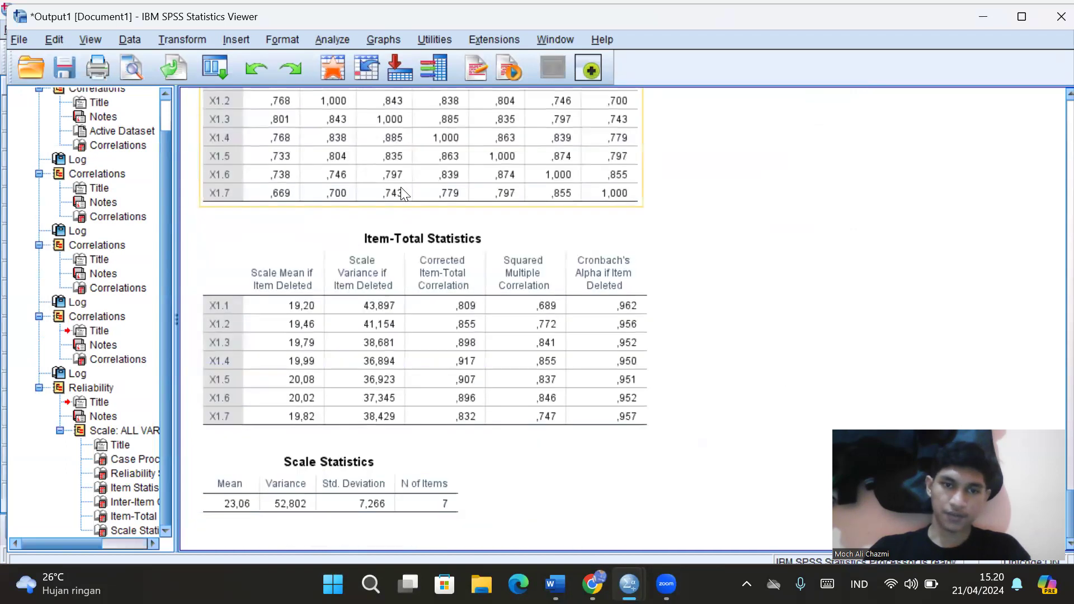
scroll(402, 193, "up", 5)
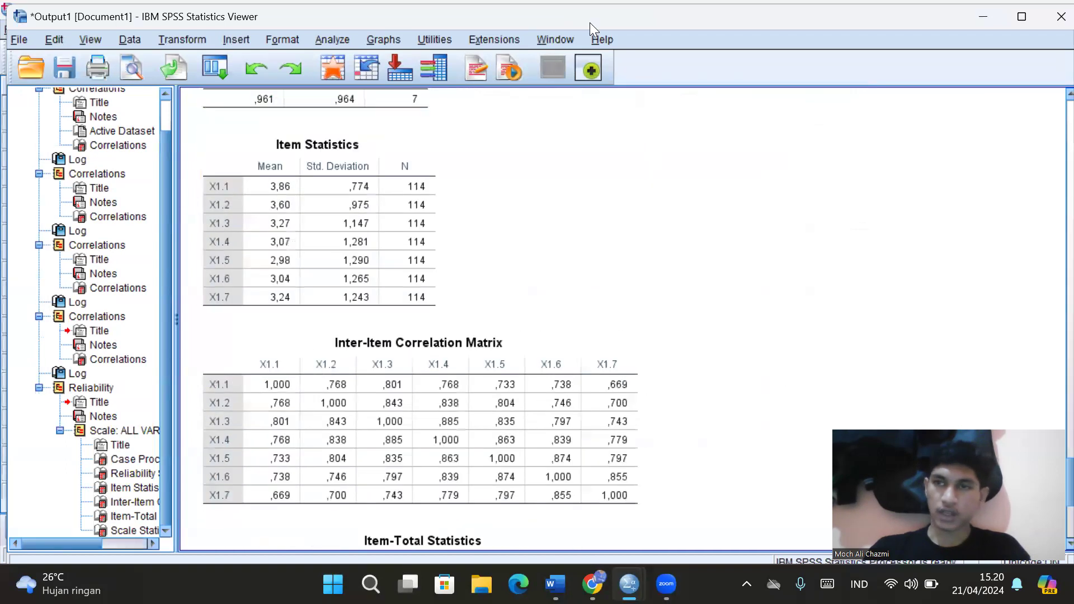
Minimize the output viewer, reopen the Reliability Analysis setup and remove X1.1 through X1.7 from its items
left_click(984, 16)
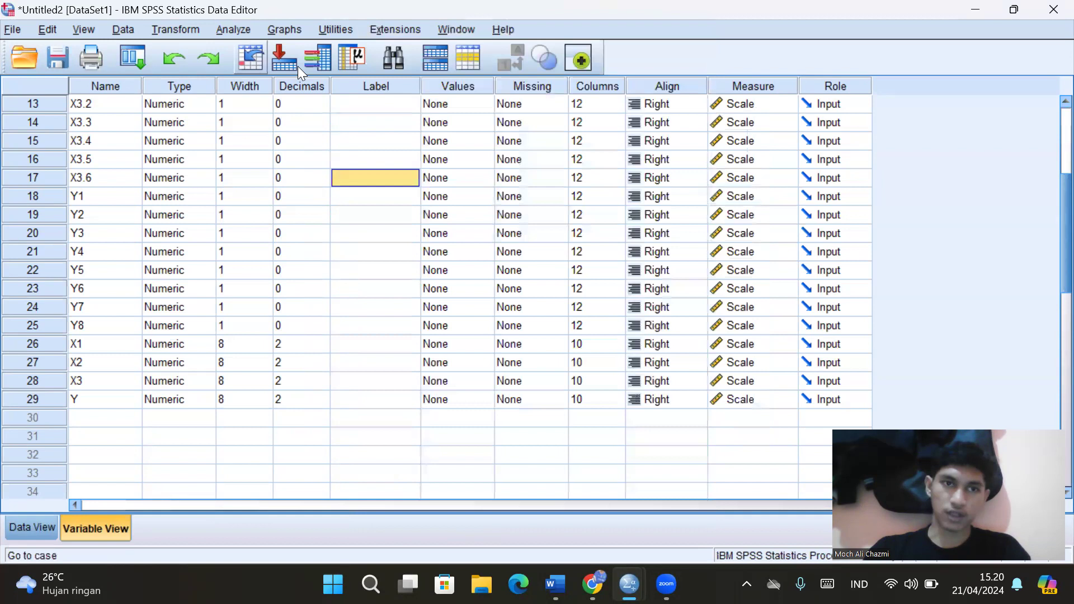
left_click(233, 29)
mouse_move(334, 323)
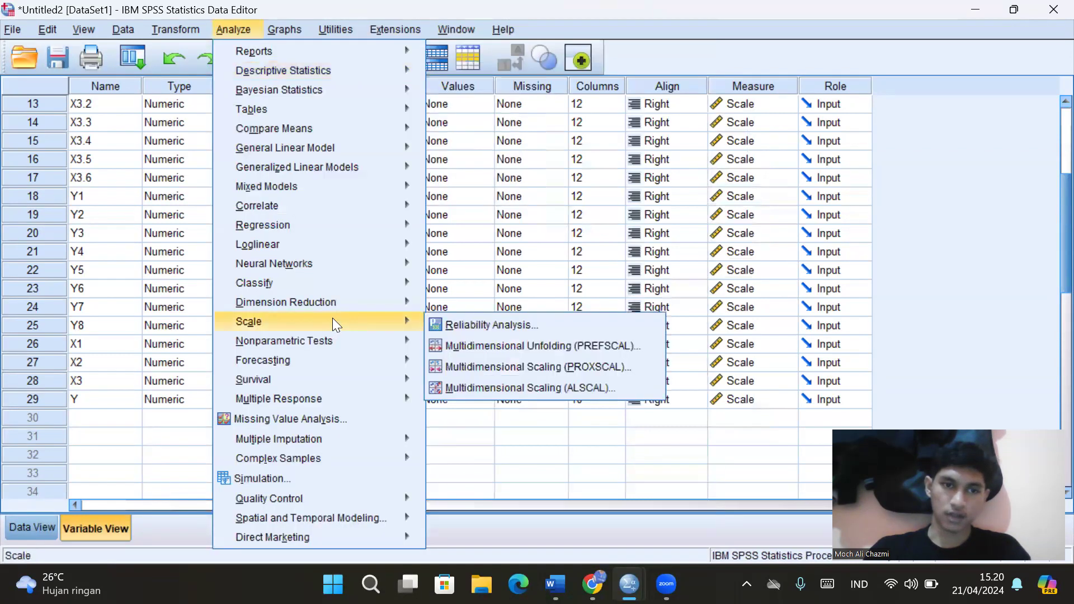
left_click(458, 327)
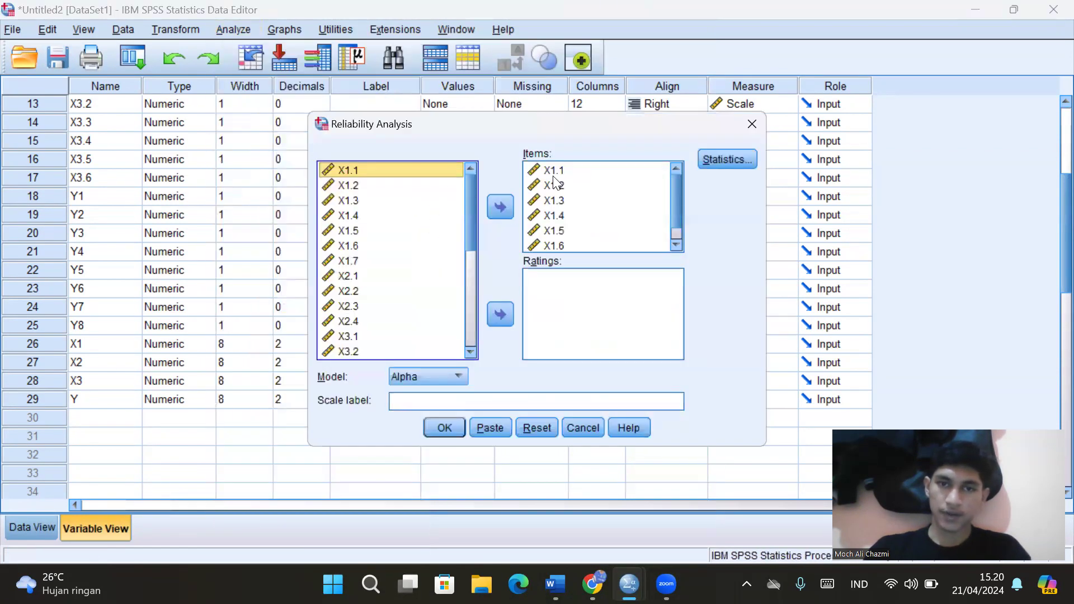
scroll(677, 217, "down", 1)
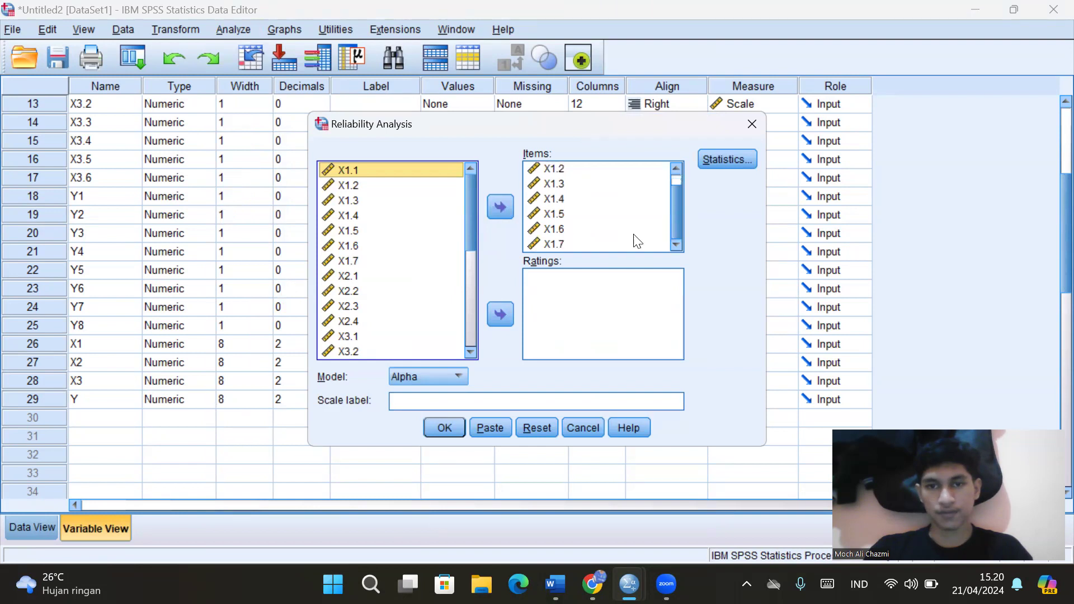
left_click(566, 242, "shift")
left_click(500, 208)
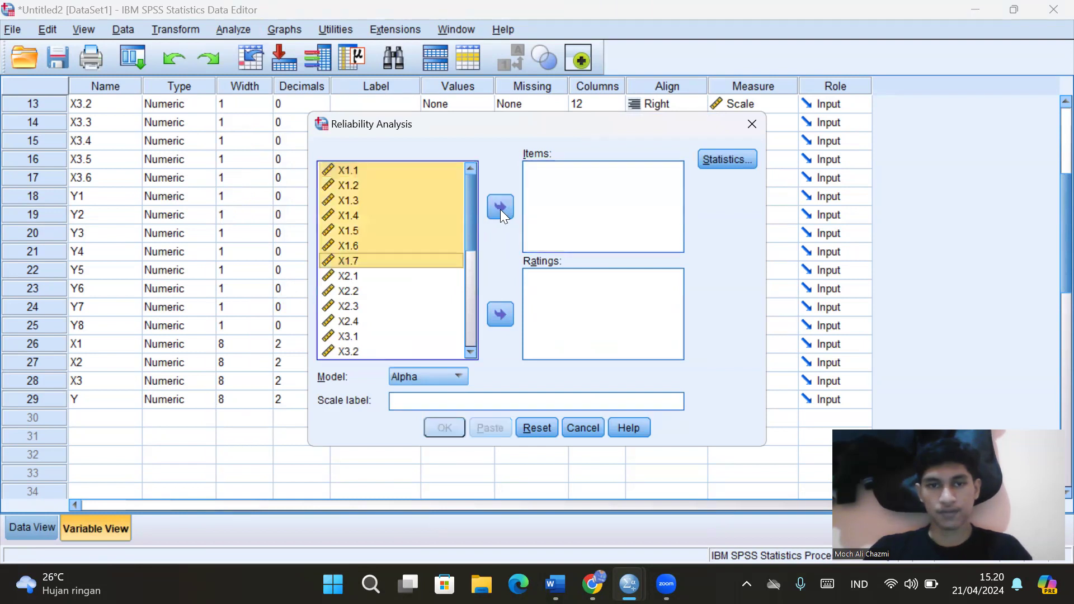
Add X2.1 through X2.4 as items, check the statistics options and run the reliability analysis
left_click(377, 276)
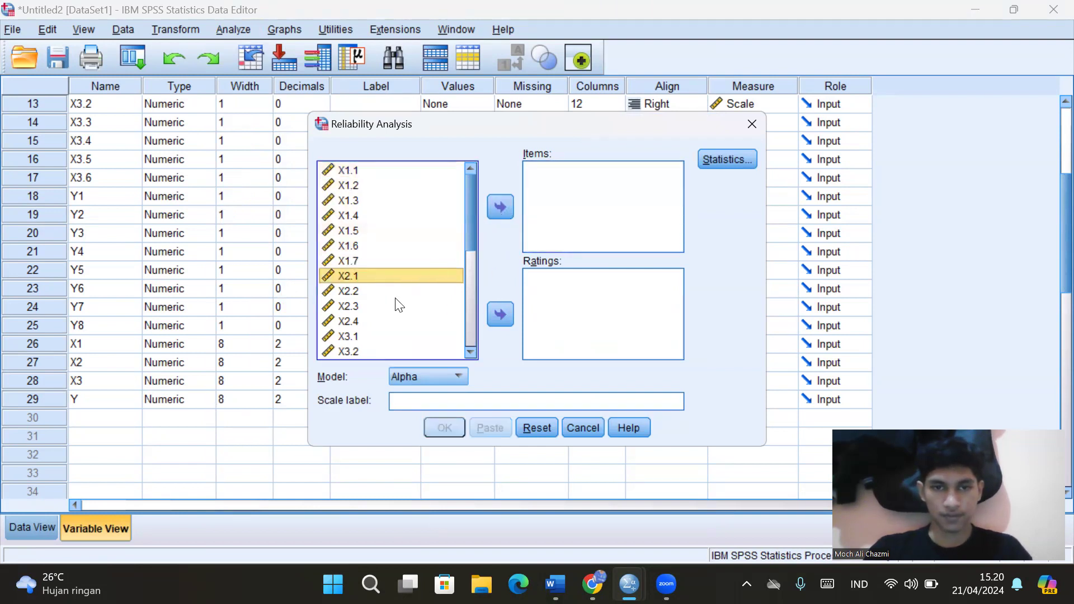
left_click(360, 321, "shift")
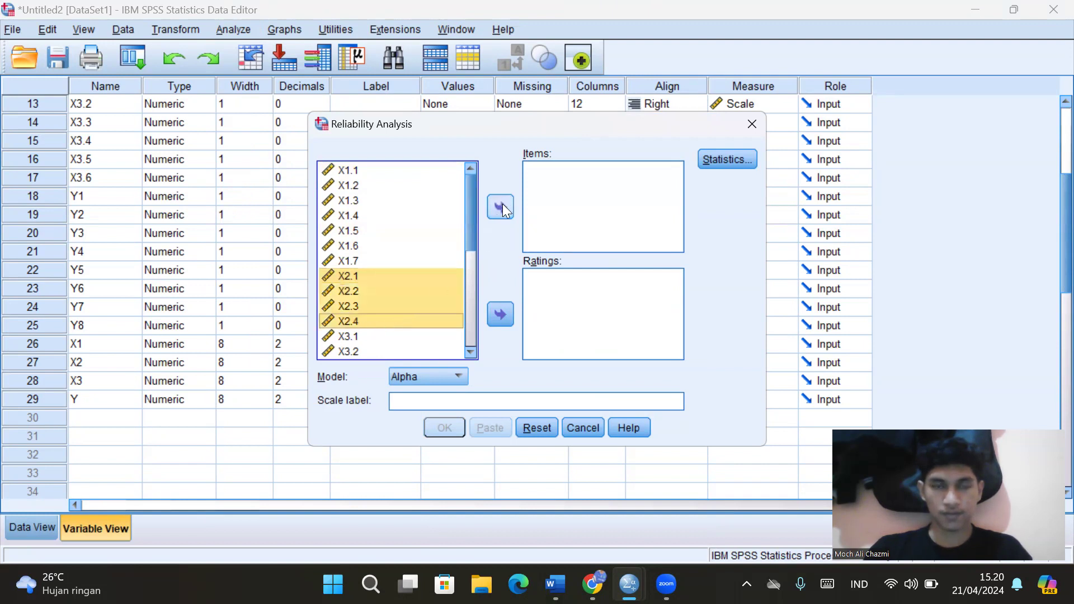
left_click(502, 207)
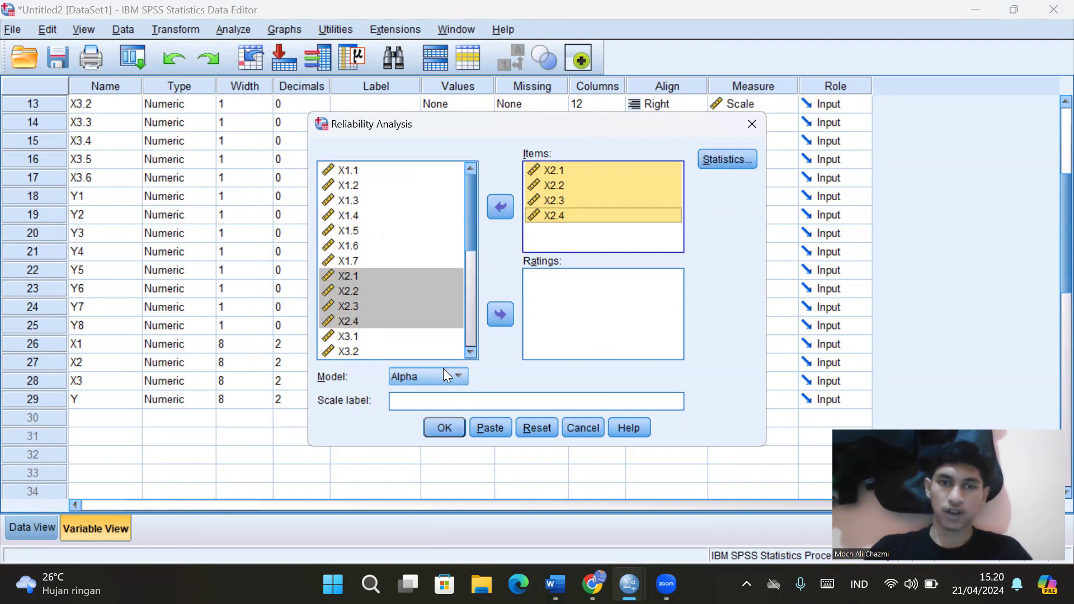
left_click(708, 161)
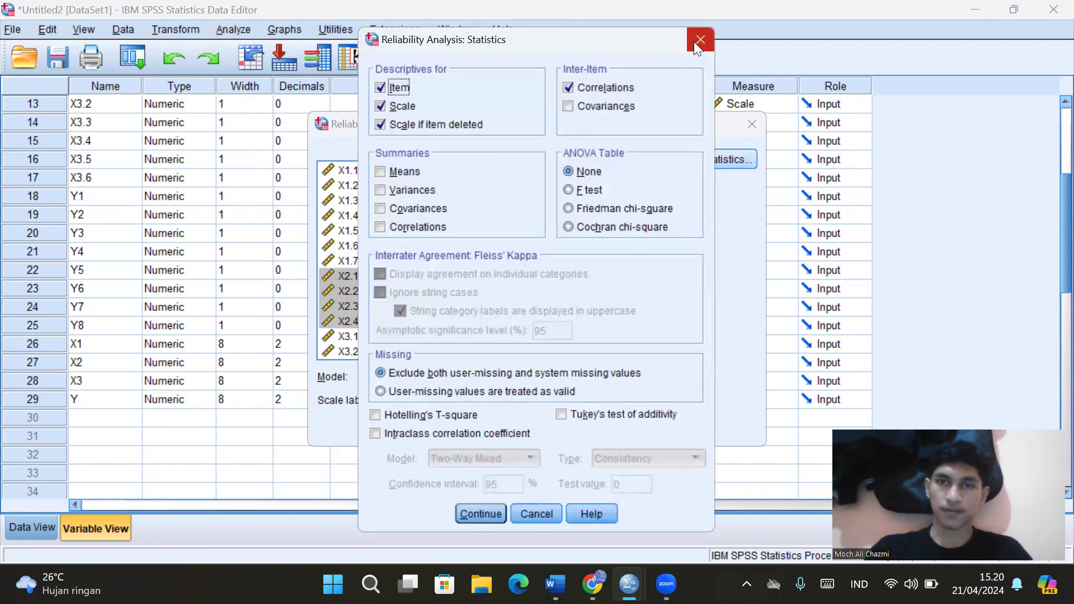
left_click(692, 44)
left_click(445, 428)
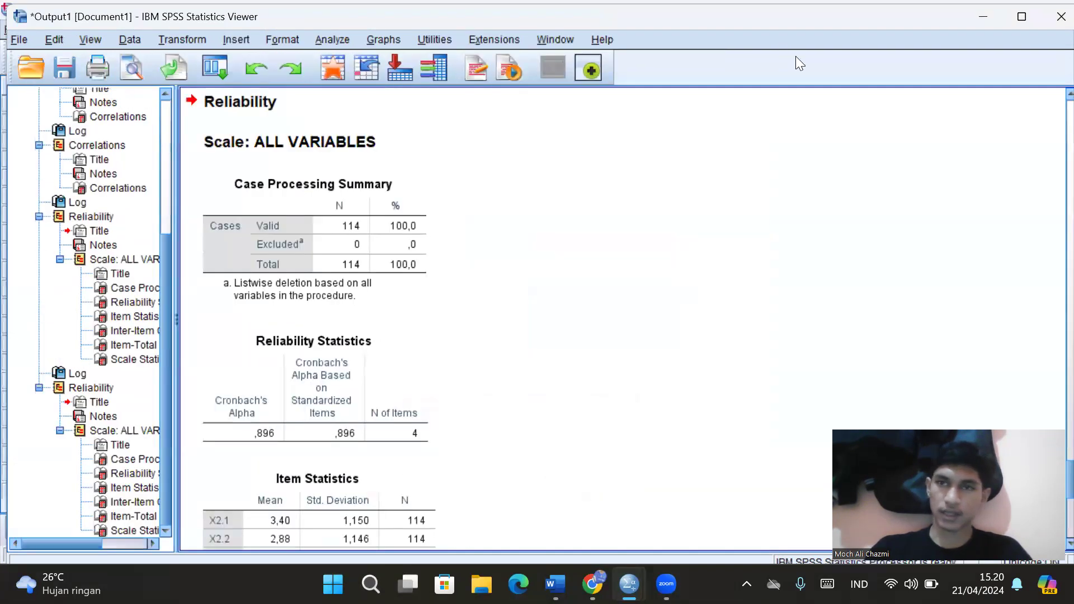
Minimize the output viewer, reopen the Reliability Analysis setup and remove X2.1 through X2.4 from its items
left_click(978, 16)
left_click(208, 30)
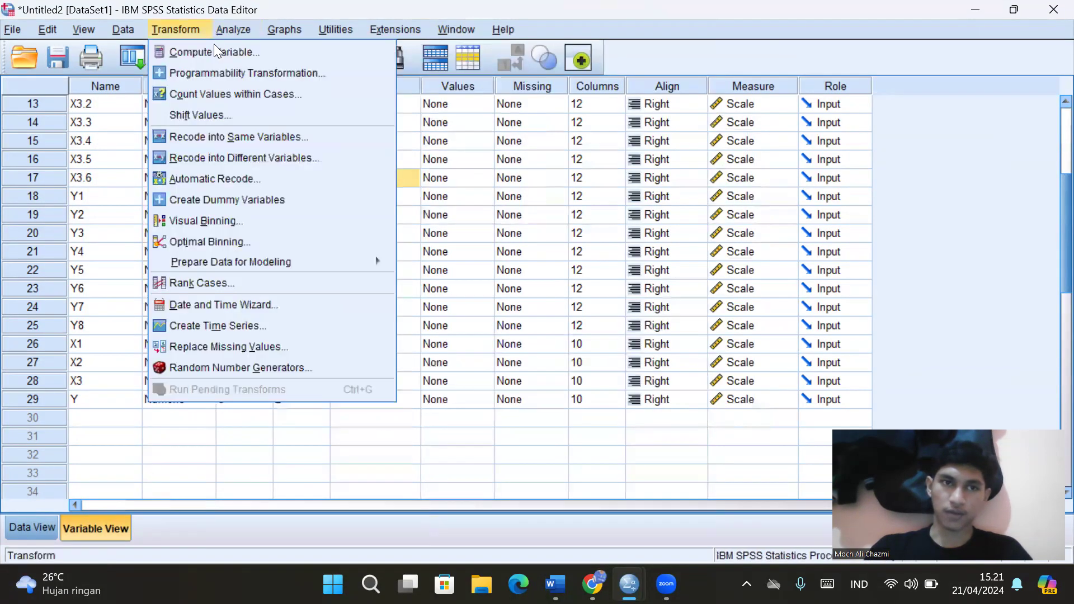
mouse_move(233, 29)
mouse_move(372, 206)
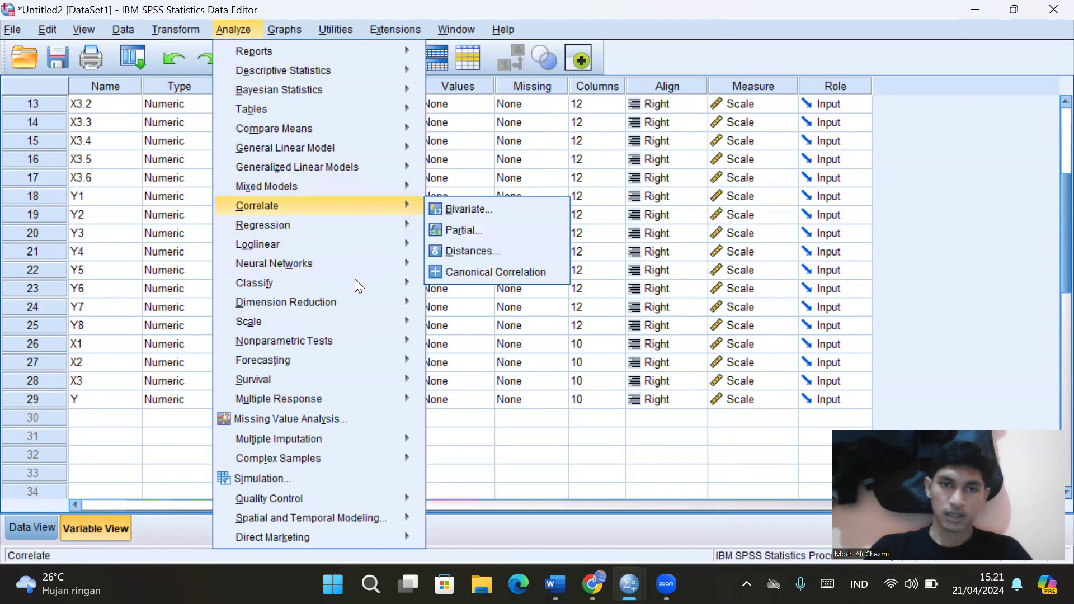
mouse_move(342, 317)
left_click(443, 324)
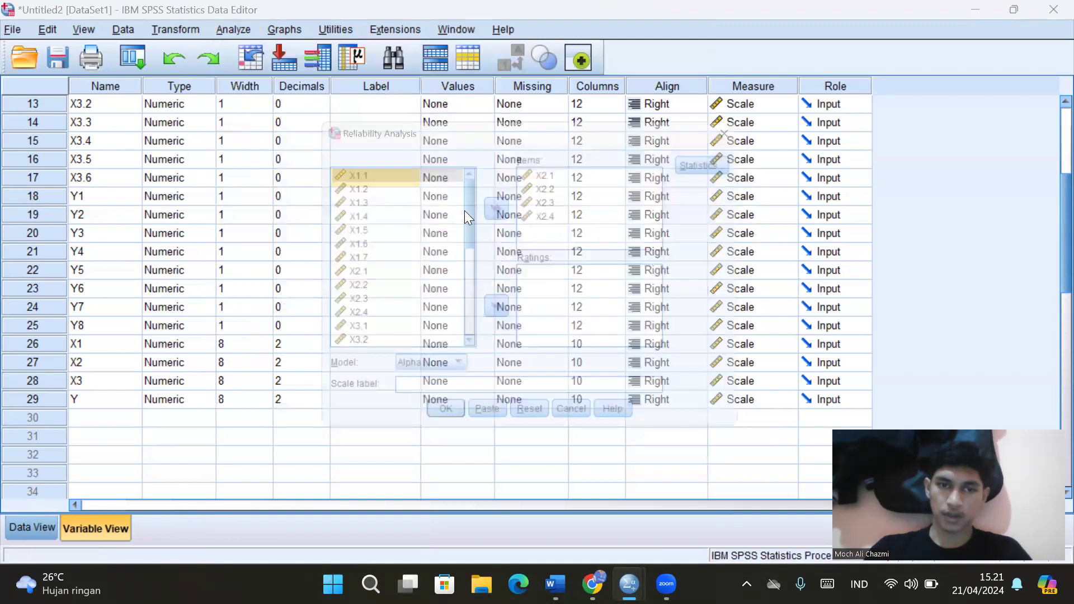
left_click(556, 225, "shift")
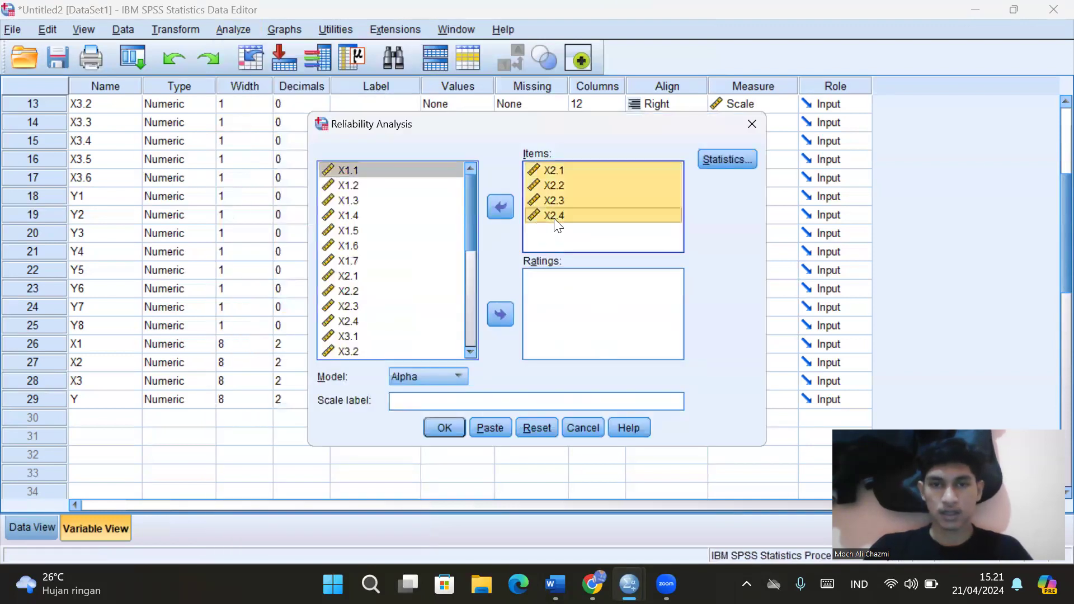
left_click(500, 207)
Add X3.1 through X3.6 as items and run the reliability analysis with the Alpha model
left_click_drag(474, 238, 470, 274)
left_click(358, 249)
left_click(349, 322, "shift")
left_click(500, 206)
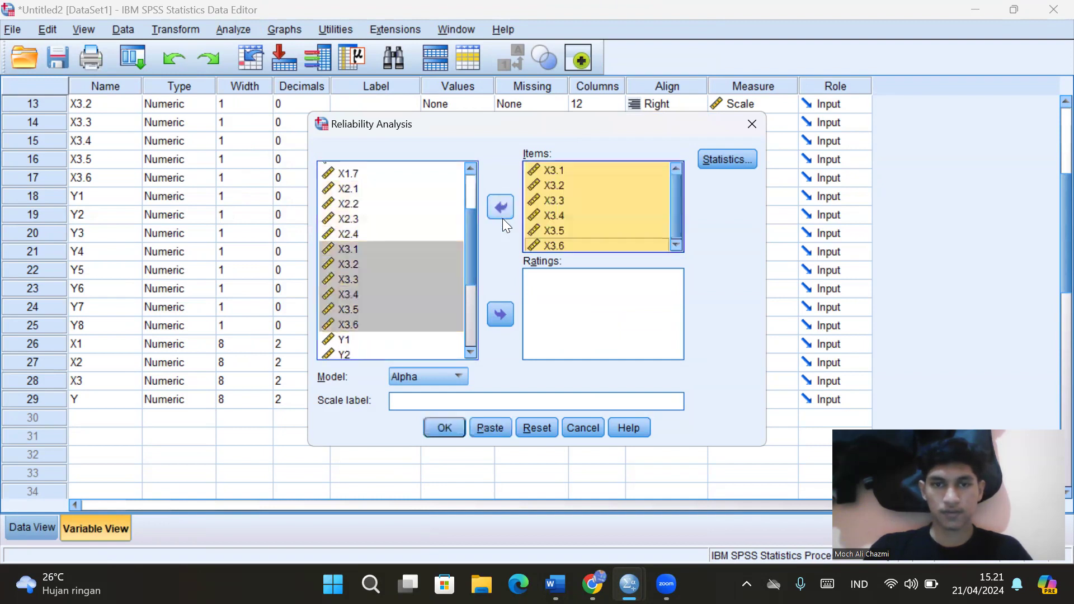
left_click(442, 426)
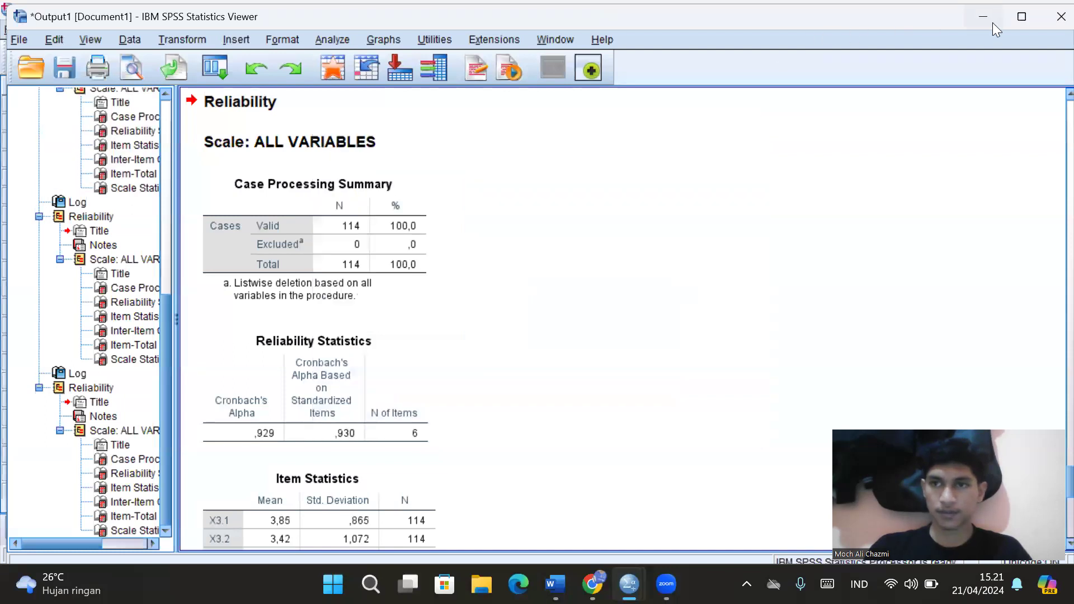
Minimize the output viewer, reopen the Reliability Analysis setup and remove X3.1 through X3.6 from its items
left_click(993, 23)
left_click(246, 29)
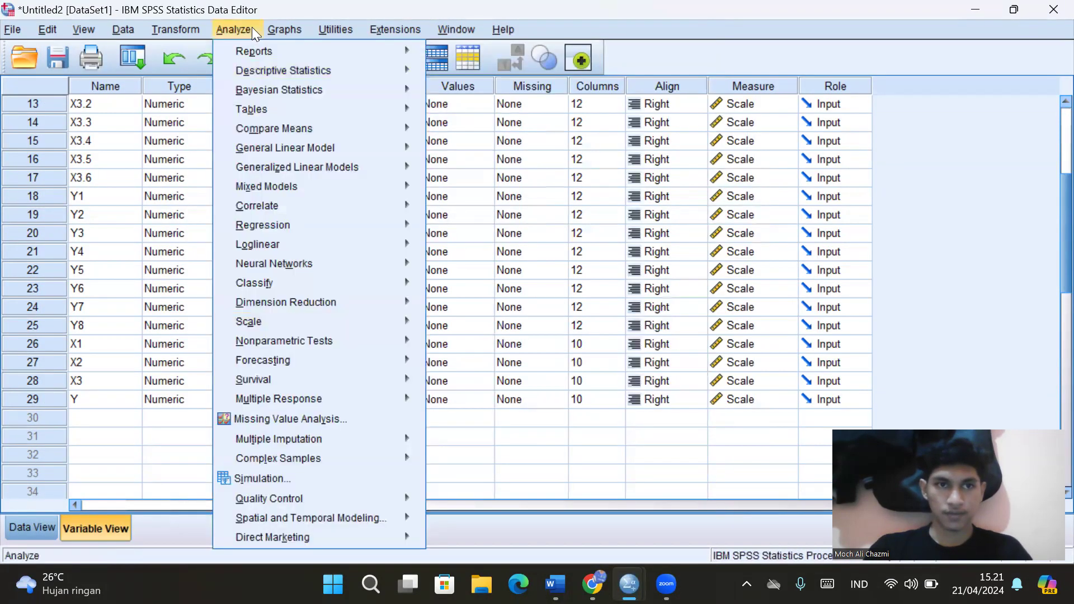
mouse_move(354, 323)
left_click(428, 322)
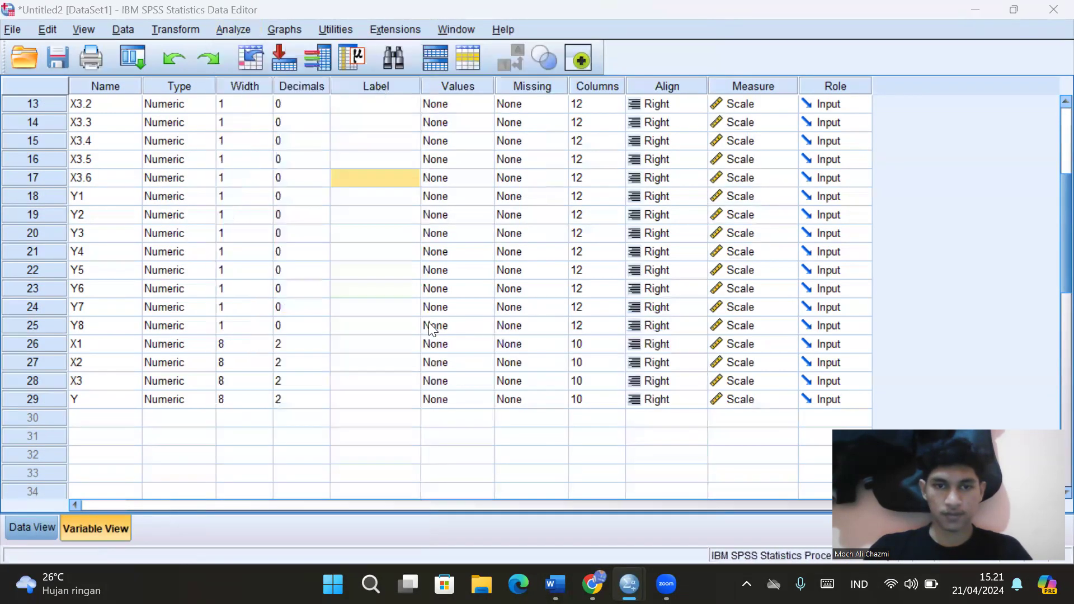
left_click(559, 242, "shift")
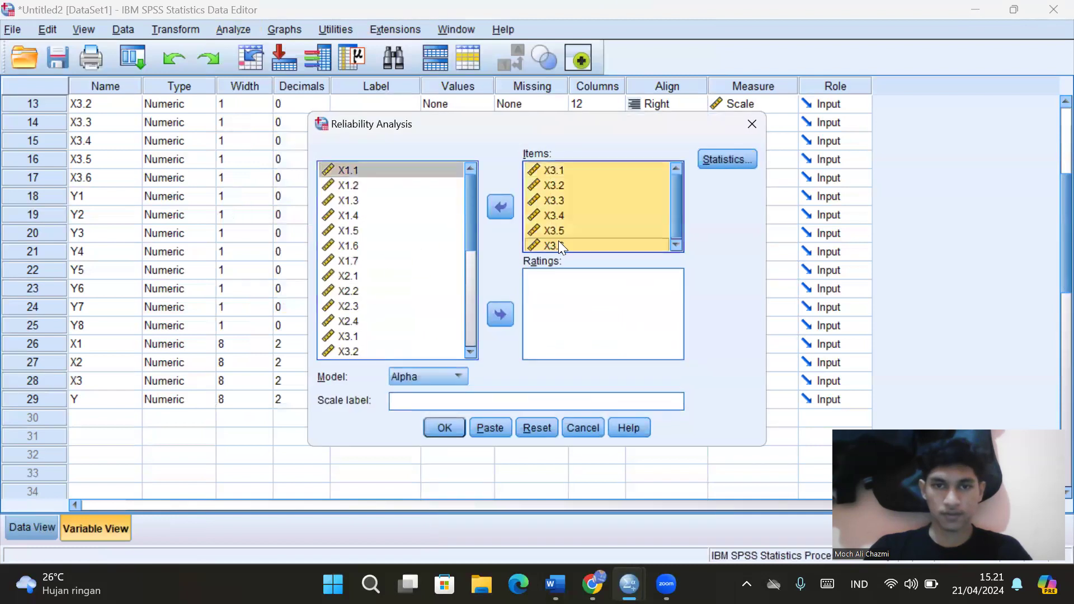
left_click_drag(673, 219, 681, 239)
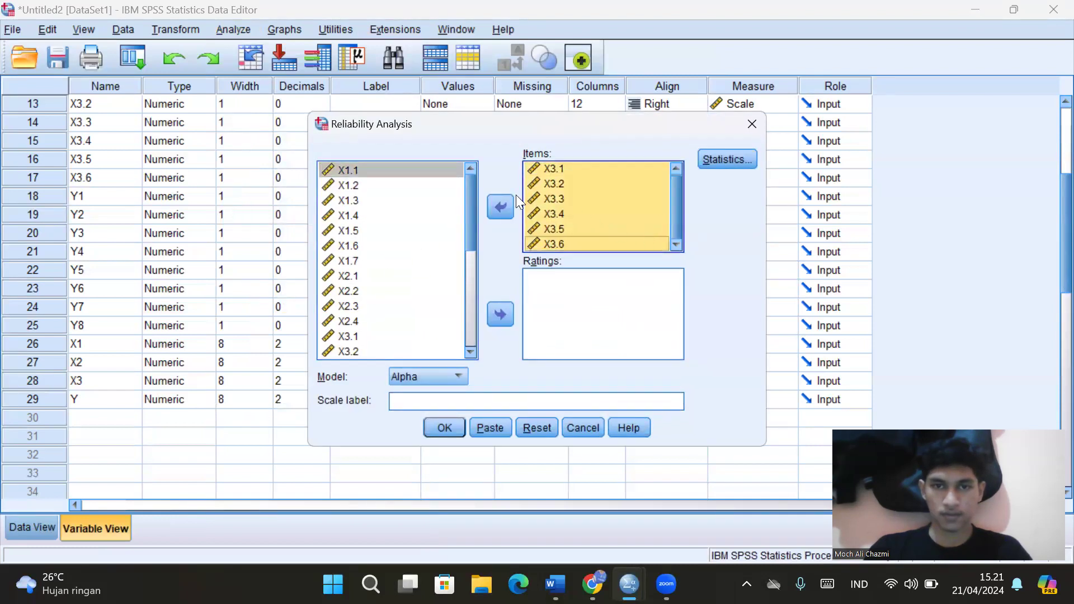
left_click(500, 207)
Add Y1 through Y8 as items and run the reliability analysis with the Alpha model
scroll(466, 218, "down", 4)
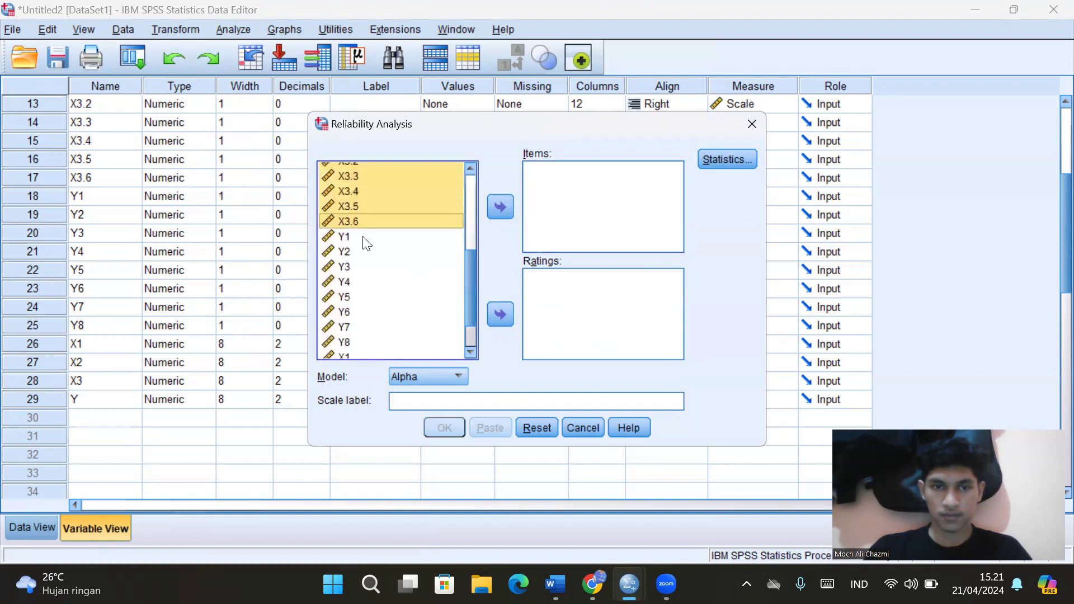
left_click(360, 236)
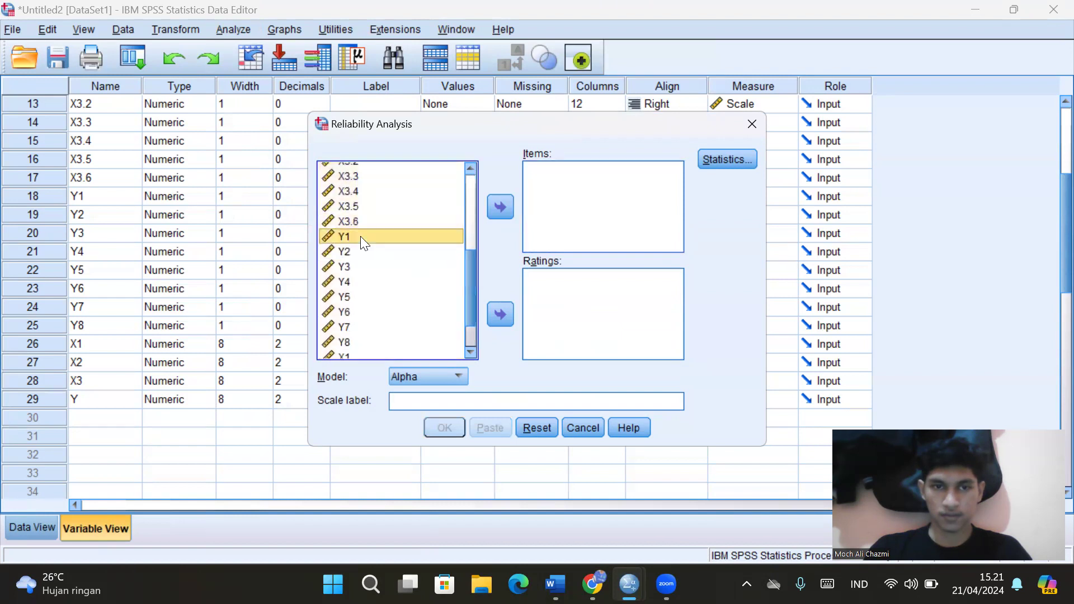
left_click(344, 341, "shift")
scroll(471, 273, "down", 1)
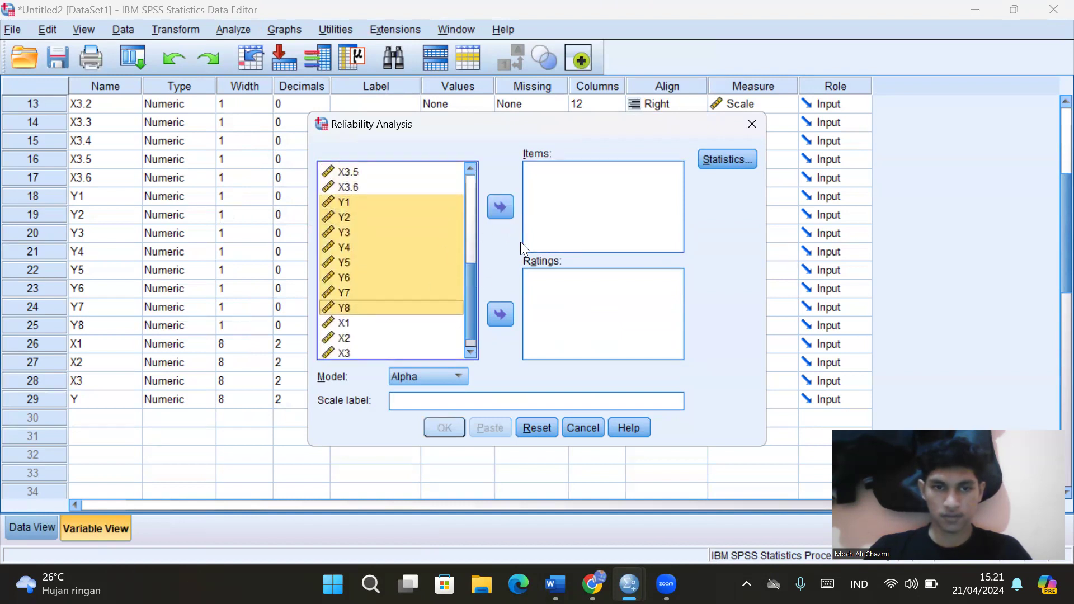
left_click(500, 208)
left_click(444, 428)
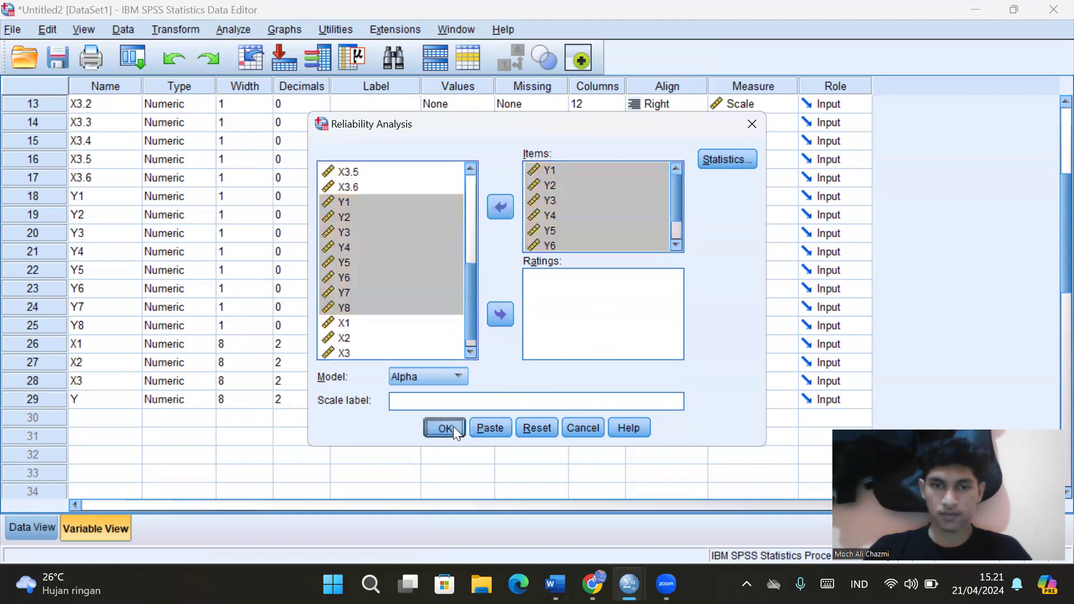
Look back through the reliability output to find the analysis of items X1.1 through X1.7
scroll(476, 335, "up", 20)
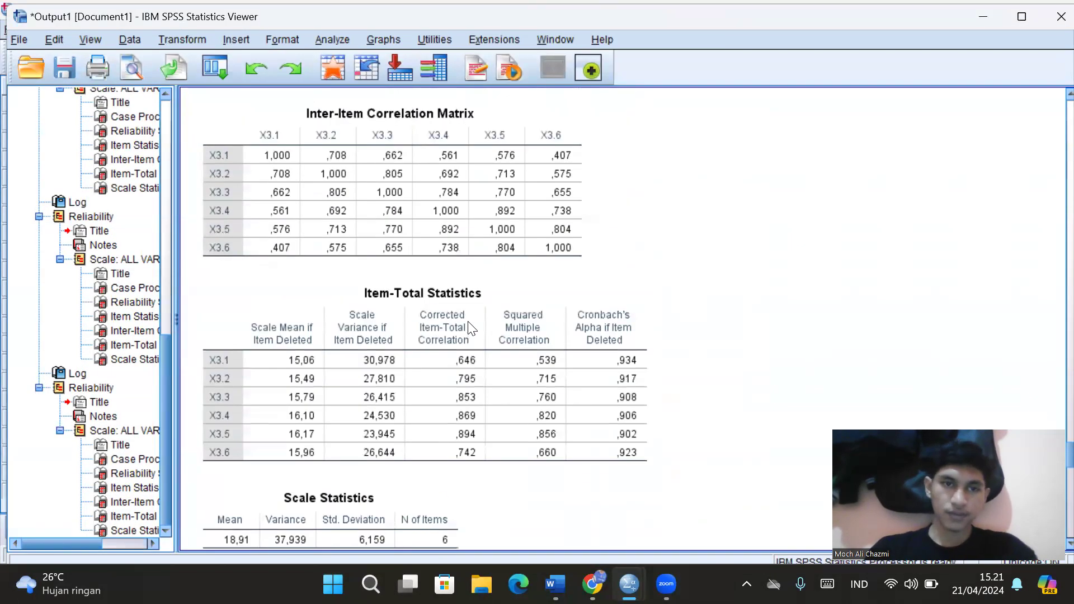
scroll(476, 249, "up", 15)
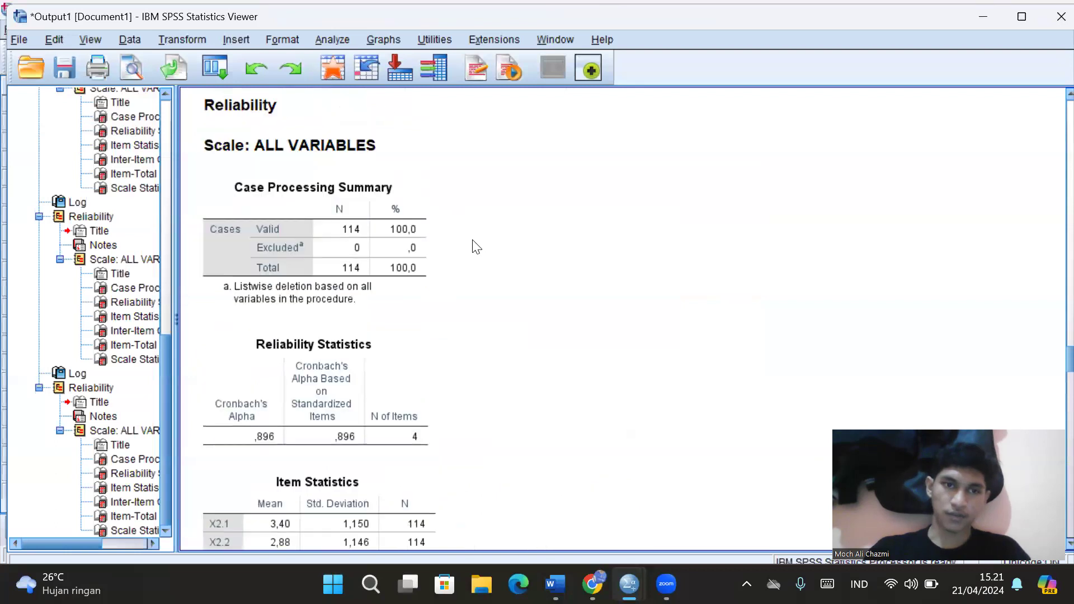
scroll(474, 245, "up", 10)
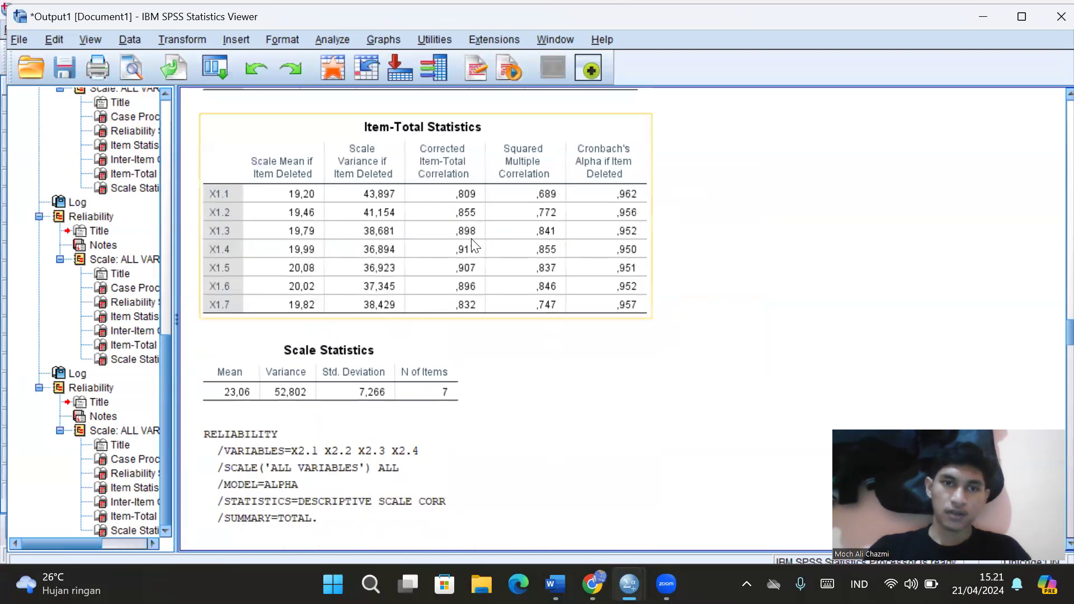
scroll(464, 265, "down", 8)
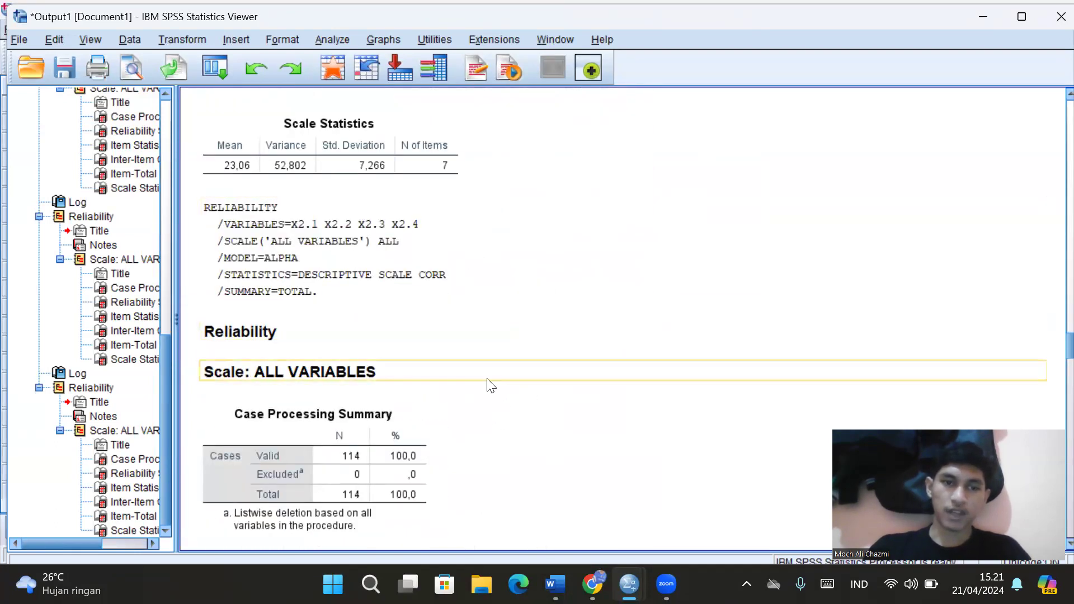
scroll(484, 346, "down", 3)
left_click(481, 337)
scroll(484, 338, "down", 9)
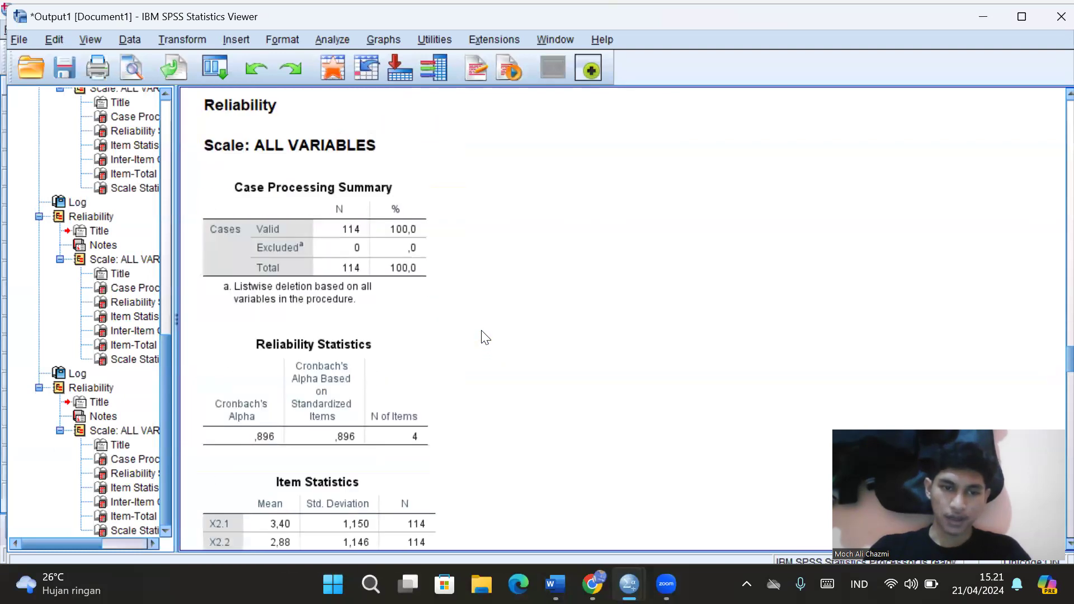
scroll(484, 338, "down", 15)
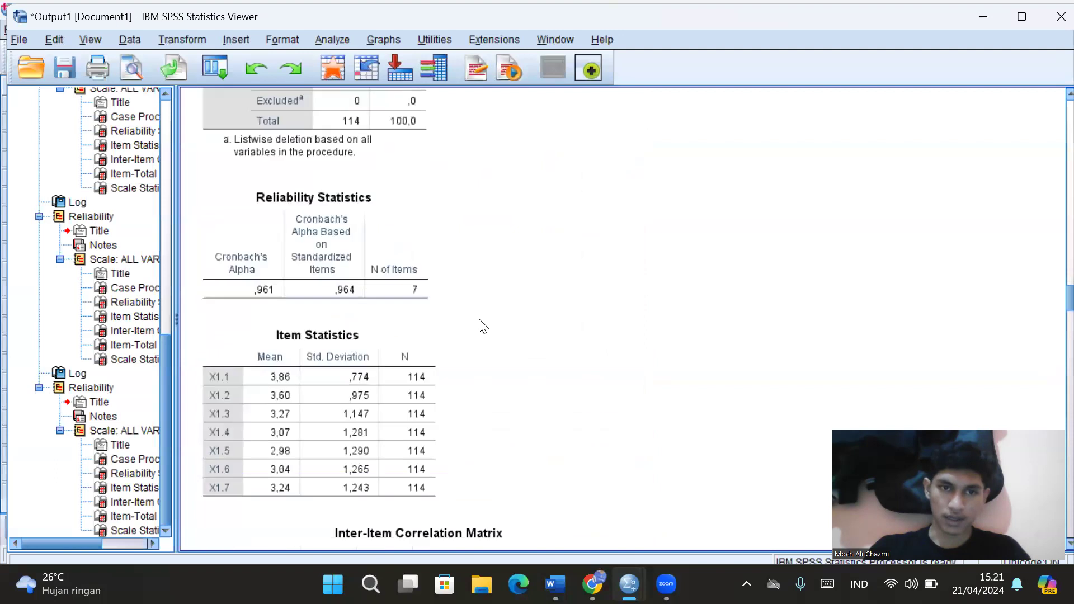
scroll(478, 316, "up", 12)
scroll(475, 313, "down", 20)
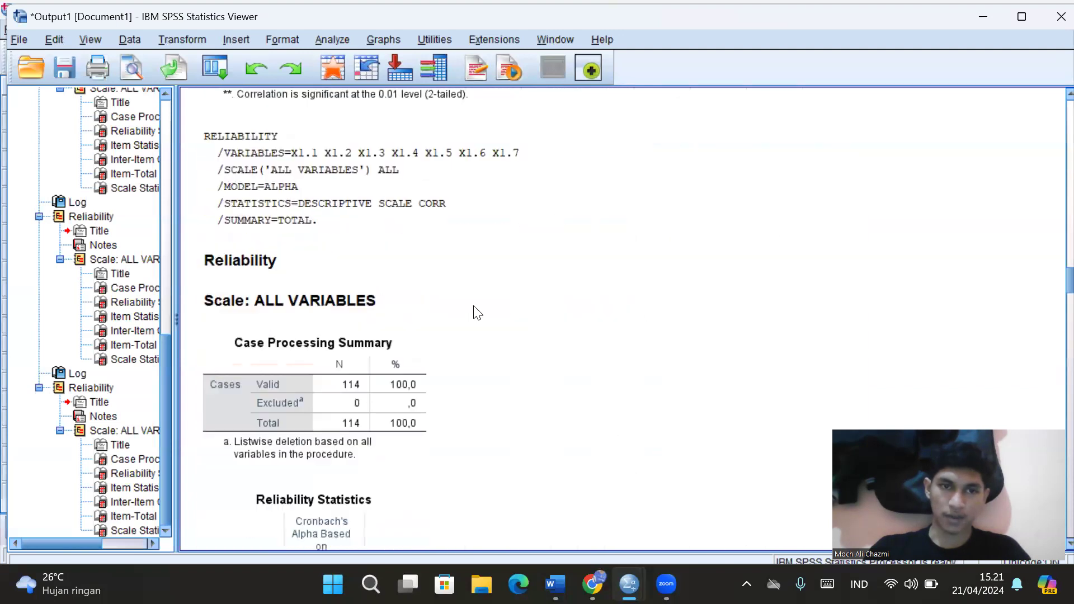
scroll(538, 285, "down", 9)
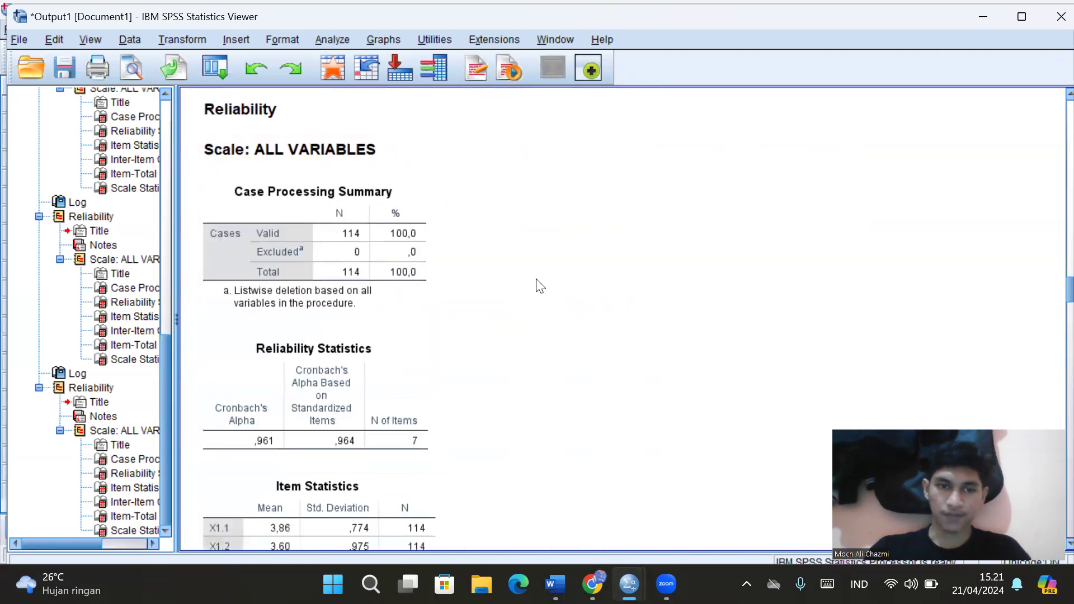
Examine Cronbach's Alpha in the Reliability Statistics table for the seven X1 items
left_click(259, 362)
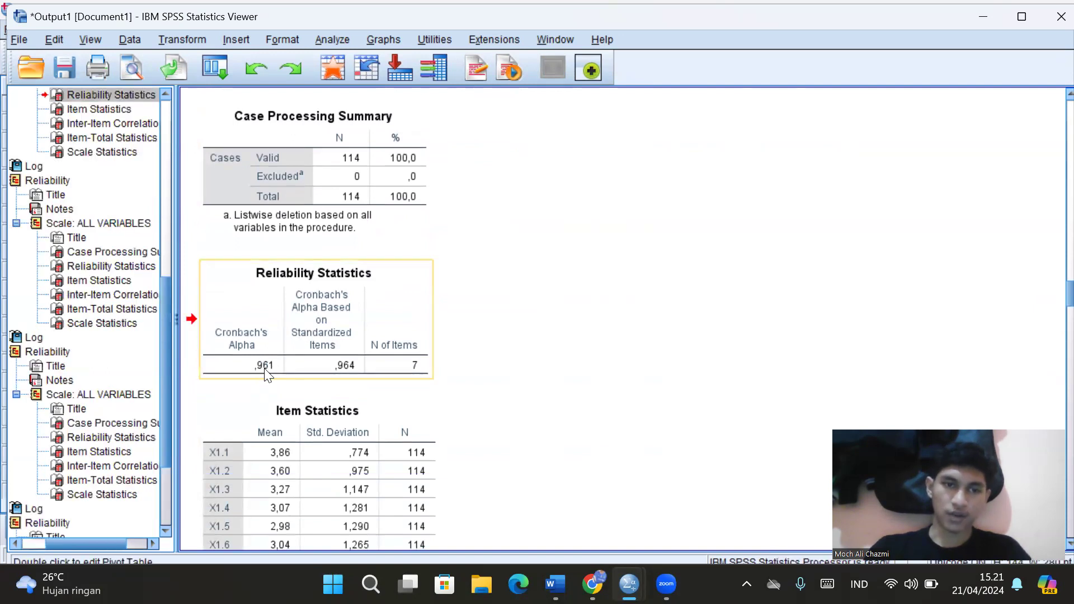
scroll(280, 380, "down", 6)
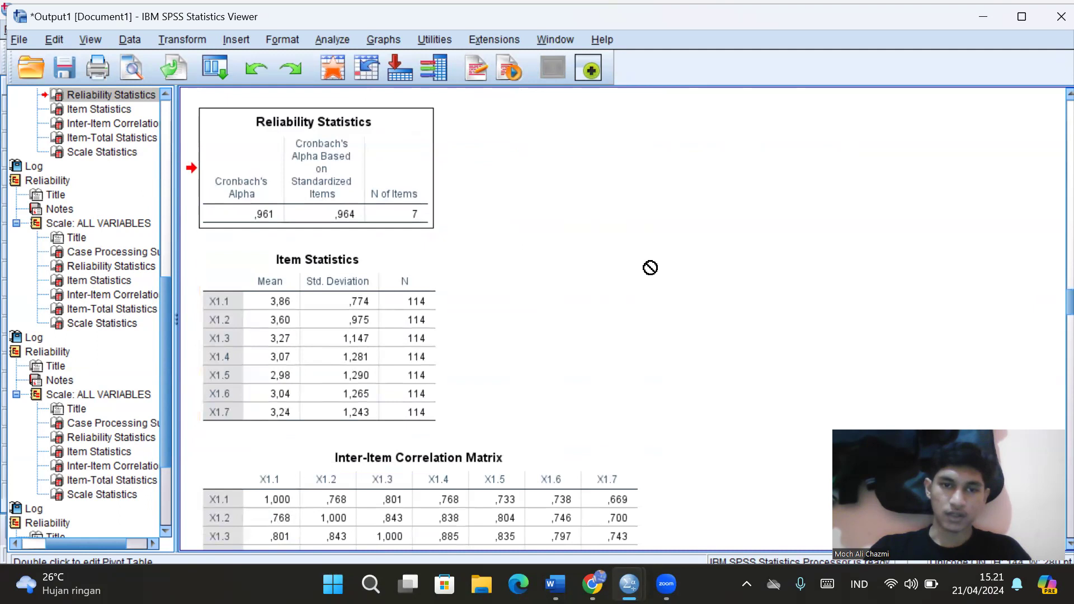
left_click(674, 298)
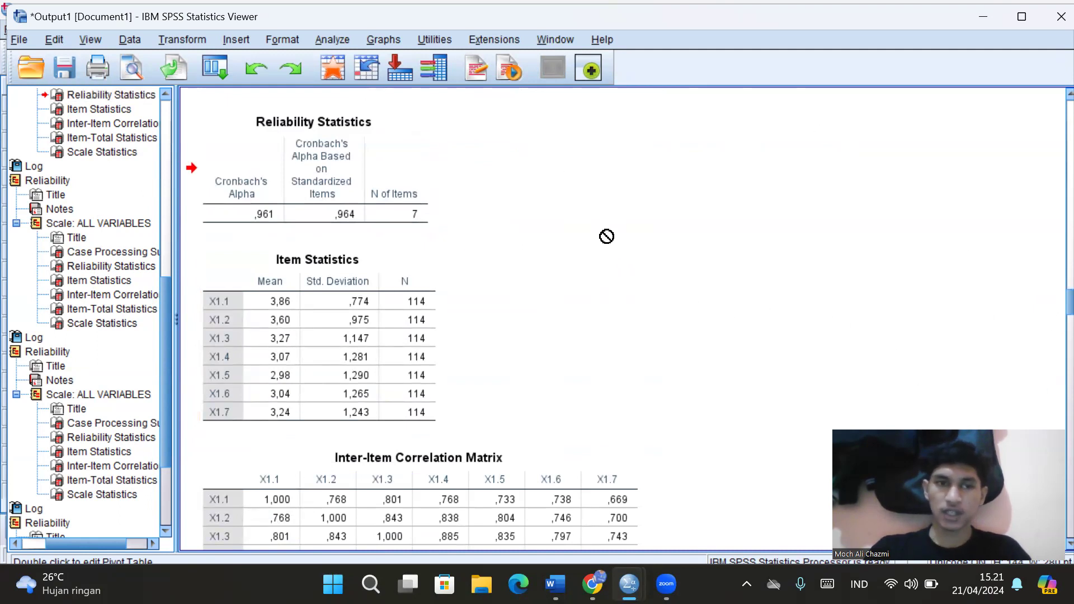
left_click(225, 210)
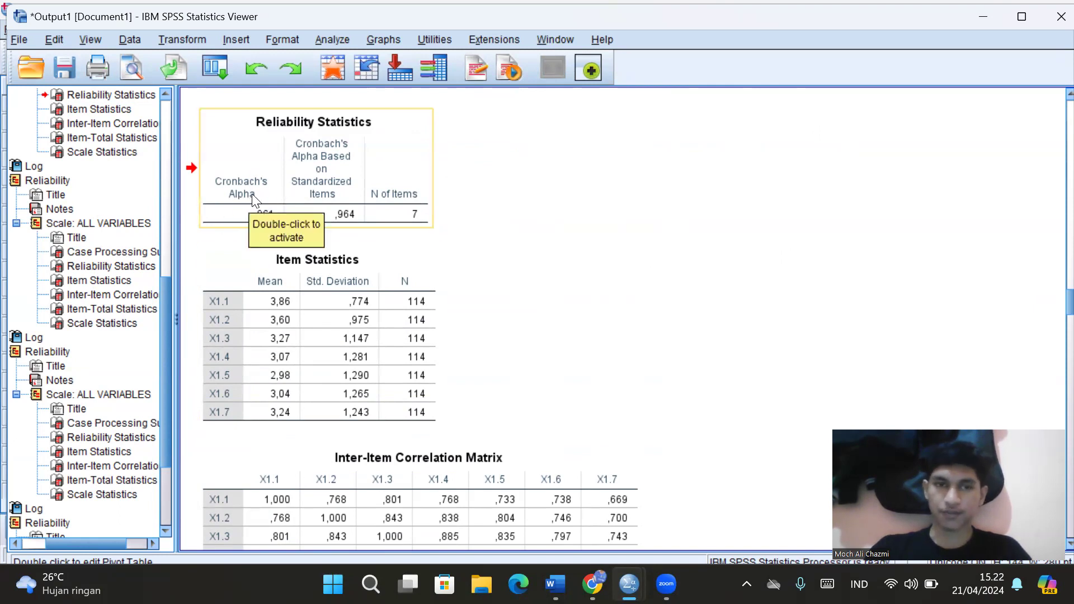
left_click_drag(329, 214, 667, 268)
scroll(583, 297, "up", 3)
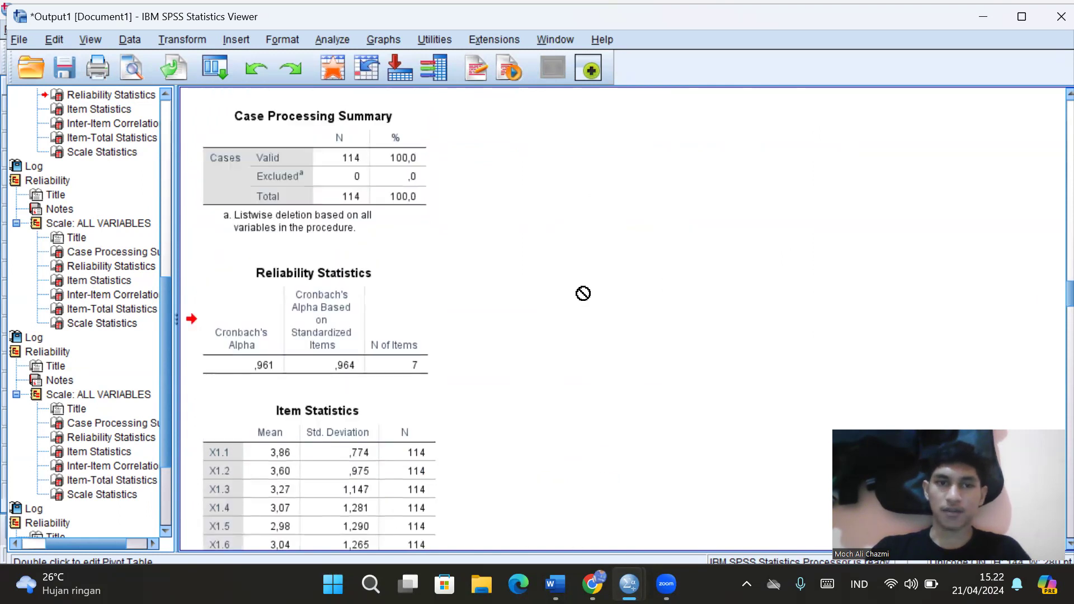
scroll(480, 243, "up", 3)
scroll(427, 242, "down", 3)
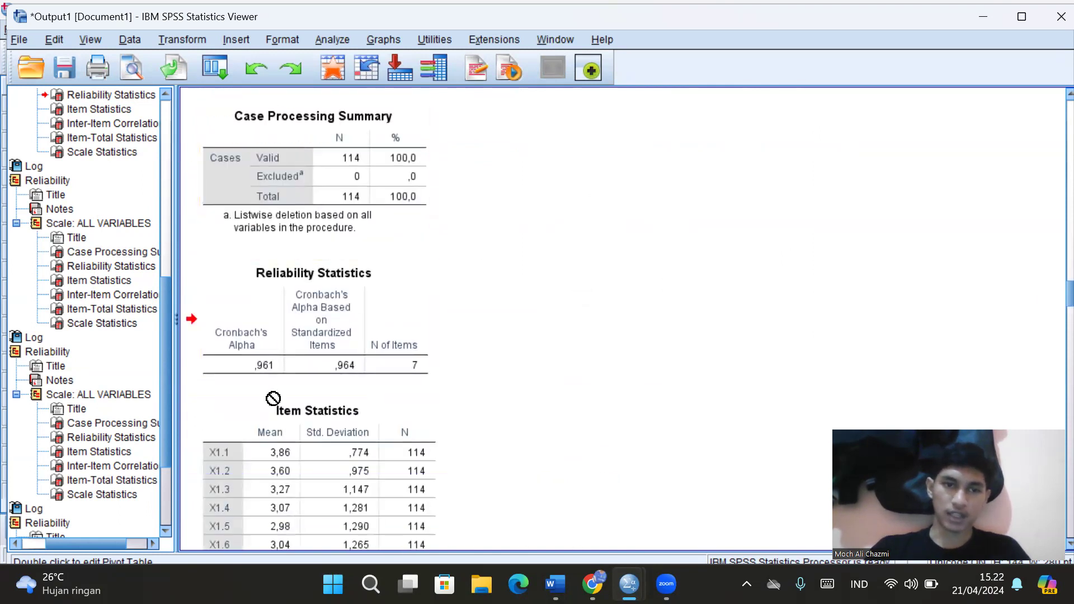
scroll(258, 376, "down", 2)
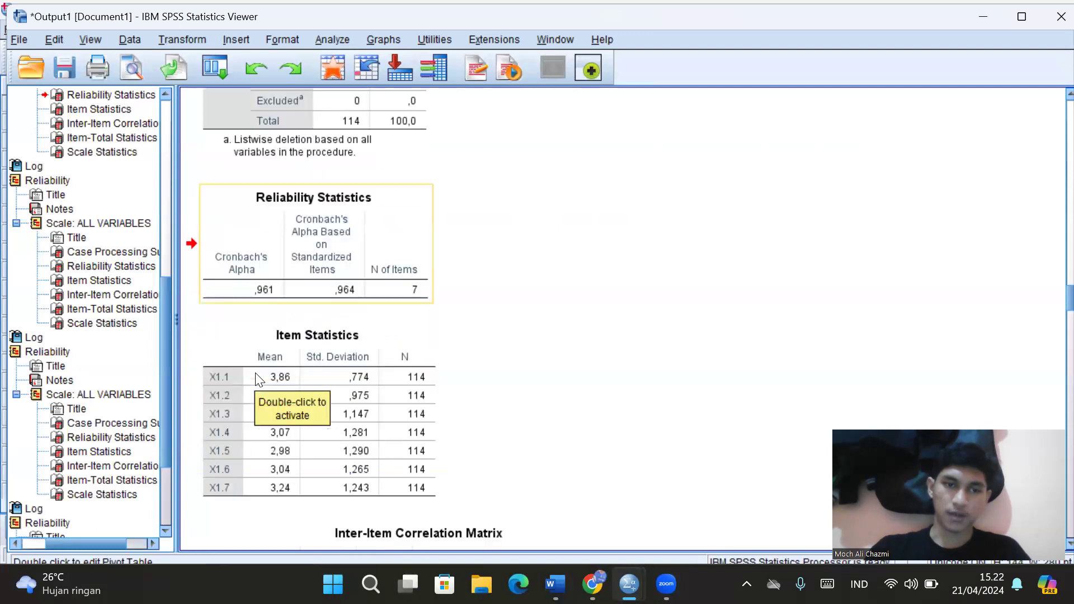
Review the reliability output for the X2, X3 and Y items, checking Cronbach's Alpha in each Reliability Statistics table
scroll(316, 297, "down", 14)
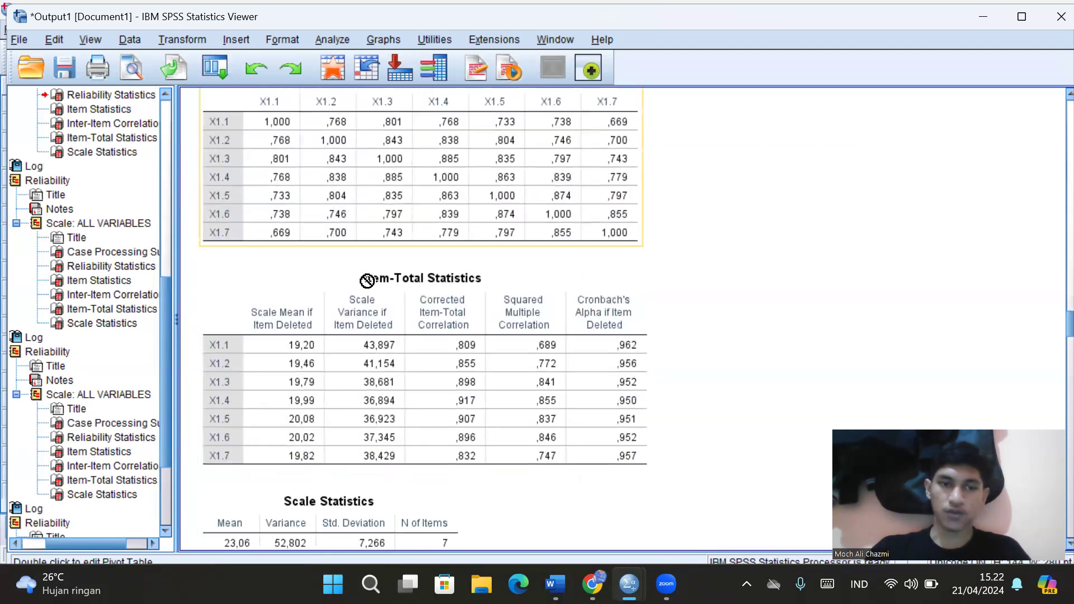
scroll(366, 280, "down", 7)
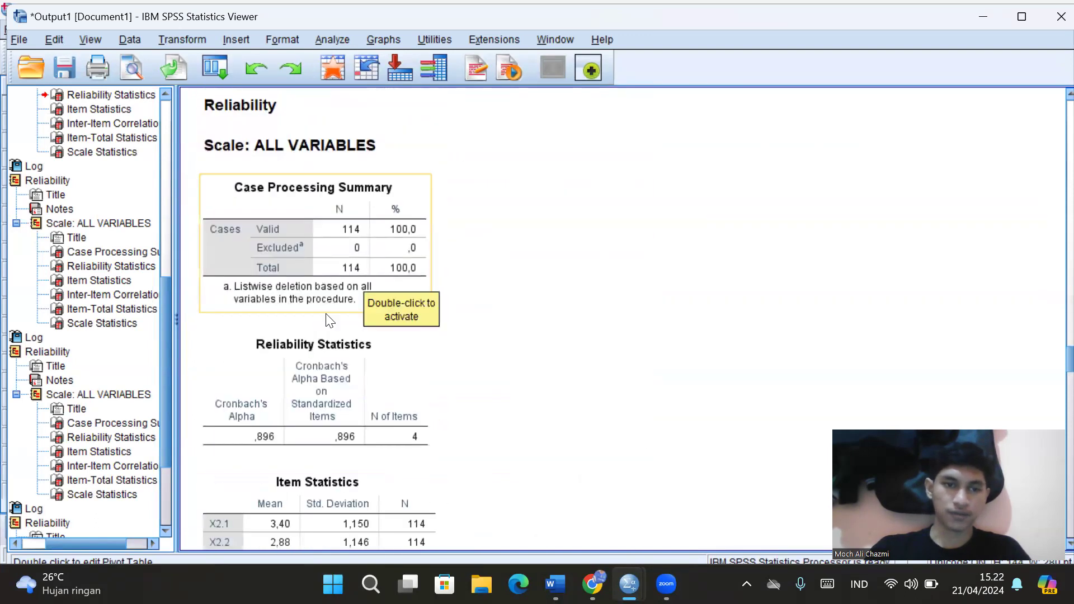
scroll(274, 414, "down", 18)
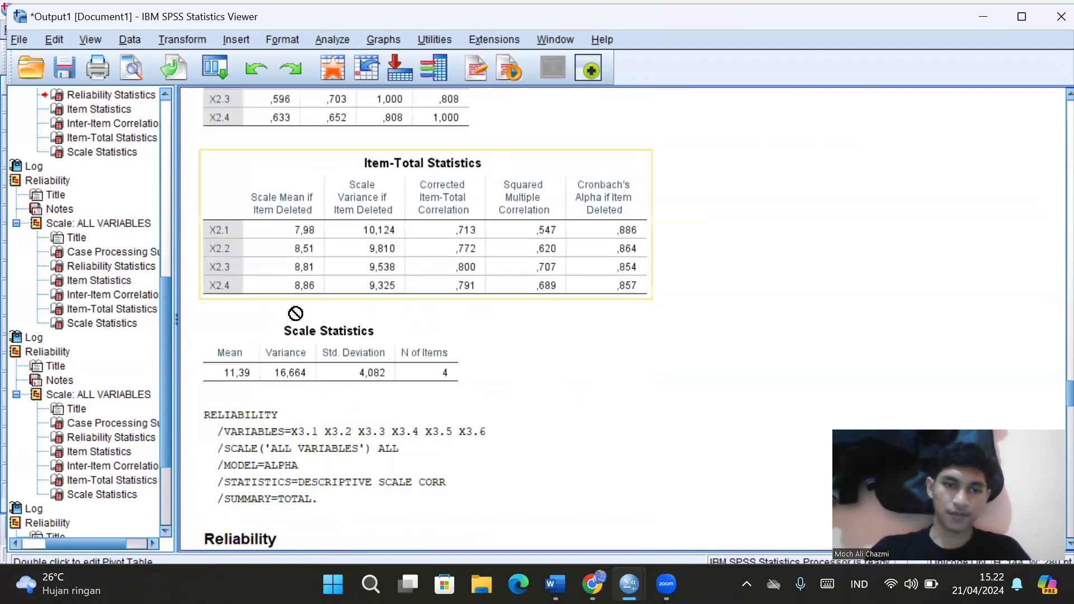
scroll(293, 351, "down", 3)
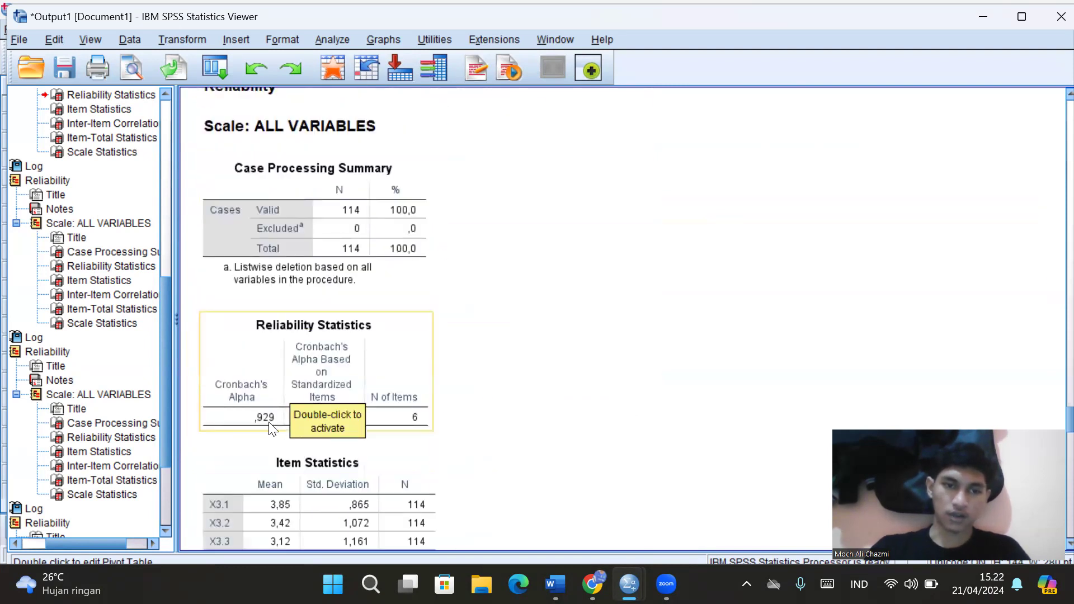
scroll(273, 417, "down", 1)
scroll(272, 418, "down", 16)
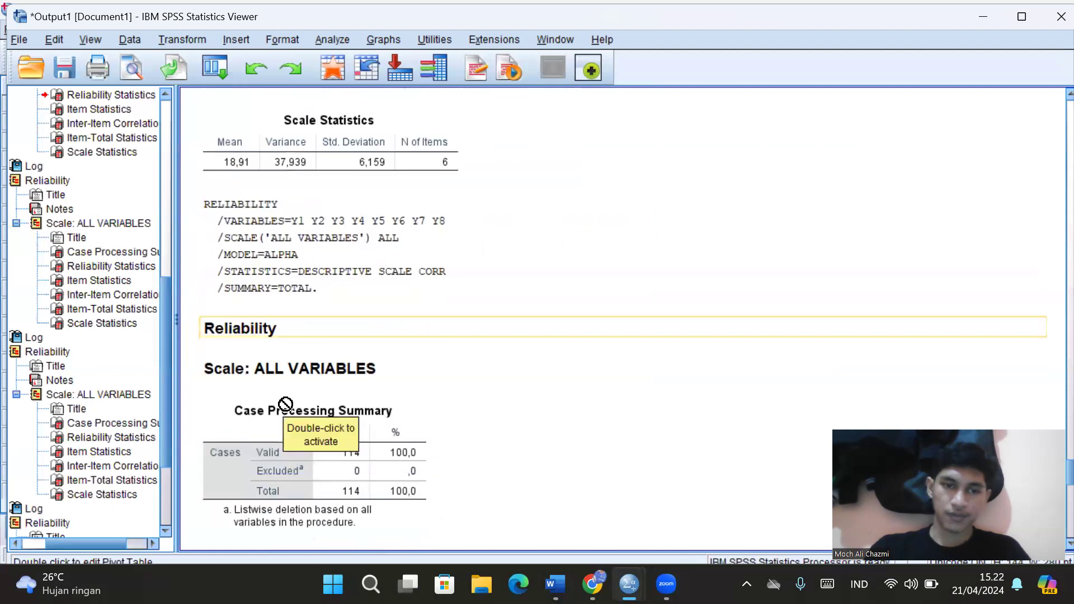
scroll(268, 422, "down", 8)
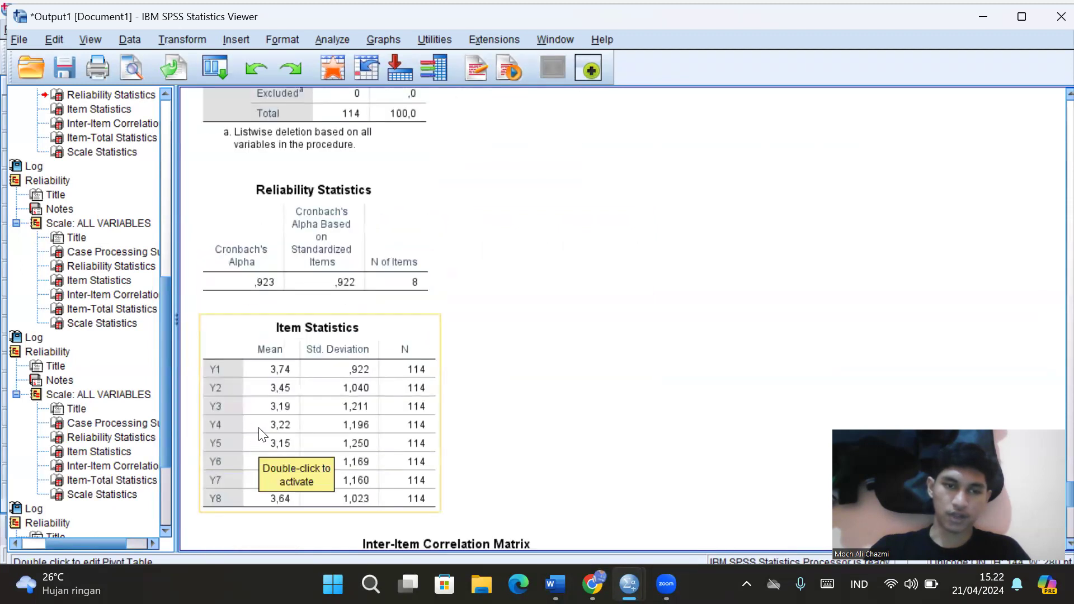
scroll(267, 422, "down", 4)
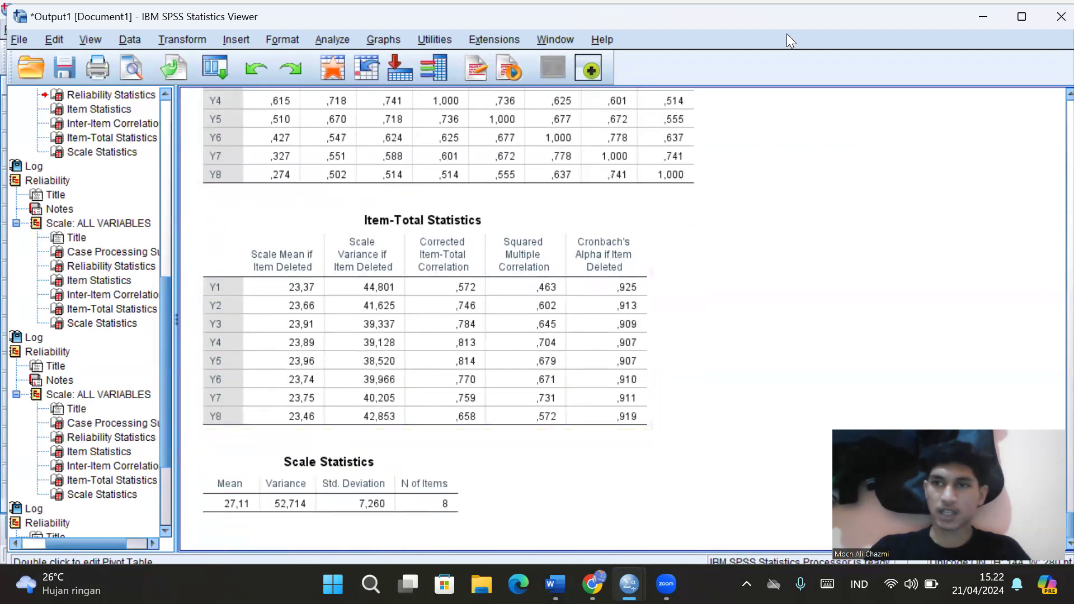
Minimize the output viewer, open the Linear Regression setup and choose to save unstandardized predicted values and unstandardized residuals
left_click(984, 17)
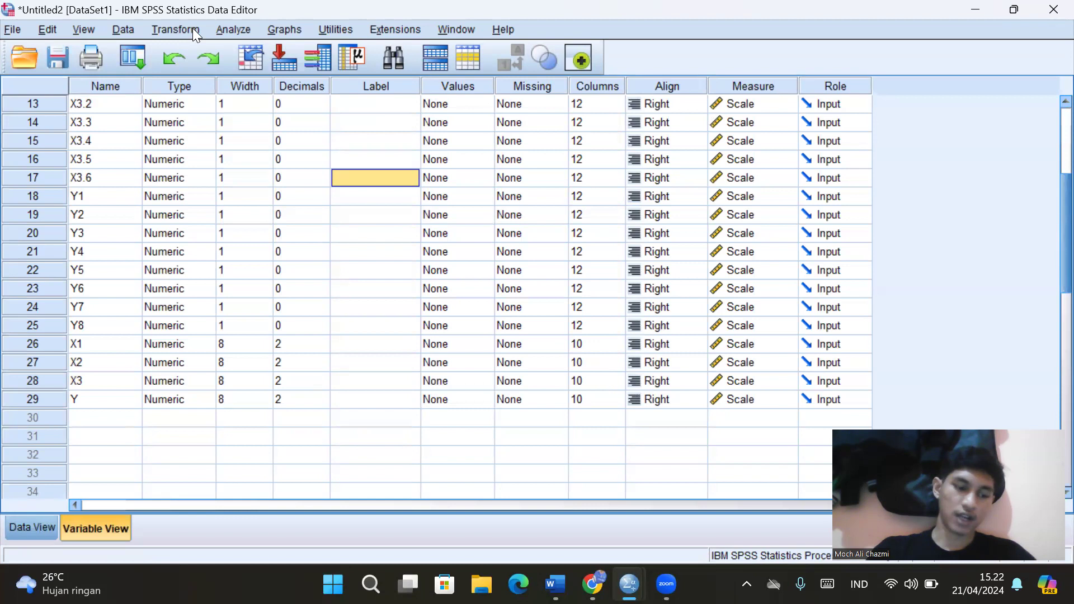
left_click(230, 30)
mouse_move(310, 235)
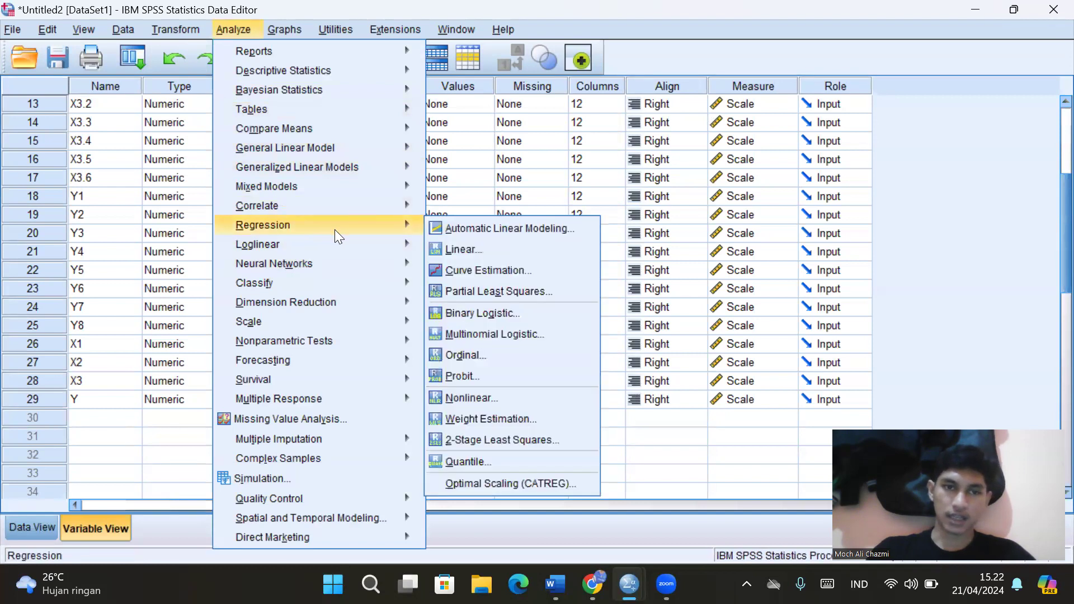
left_click(455, 249)
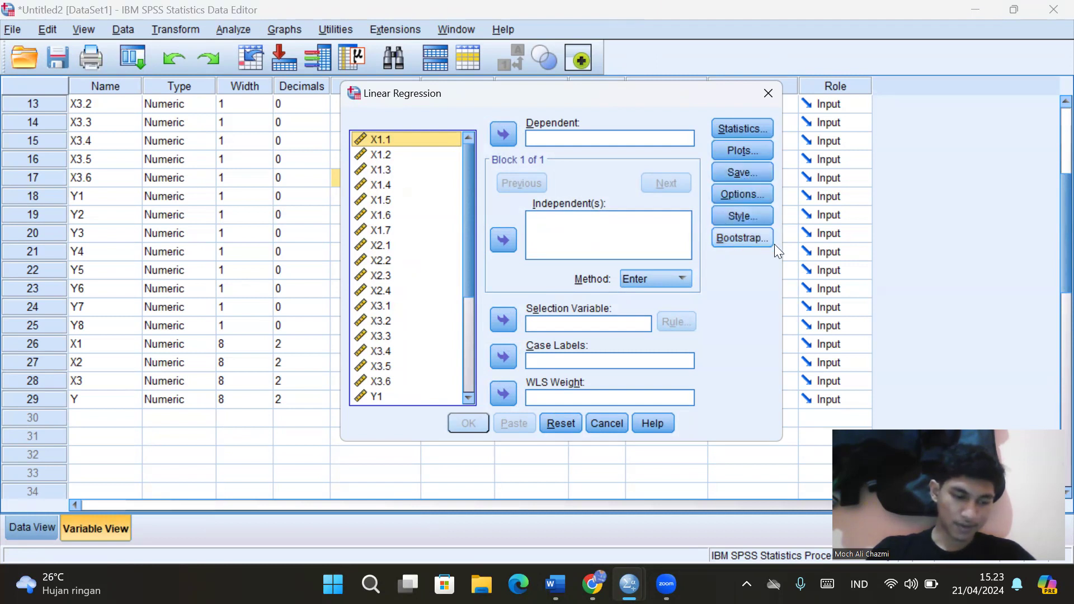
left_click(755, 170)
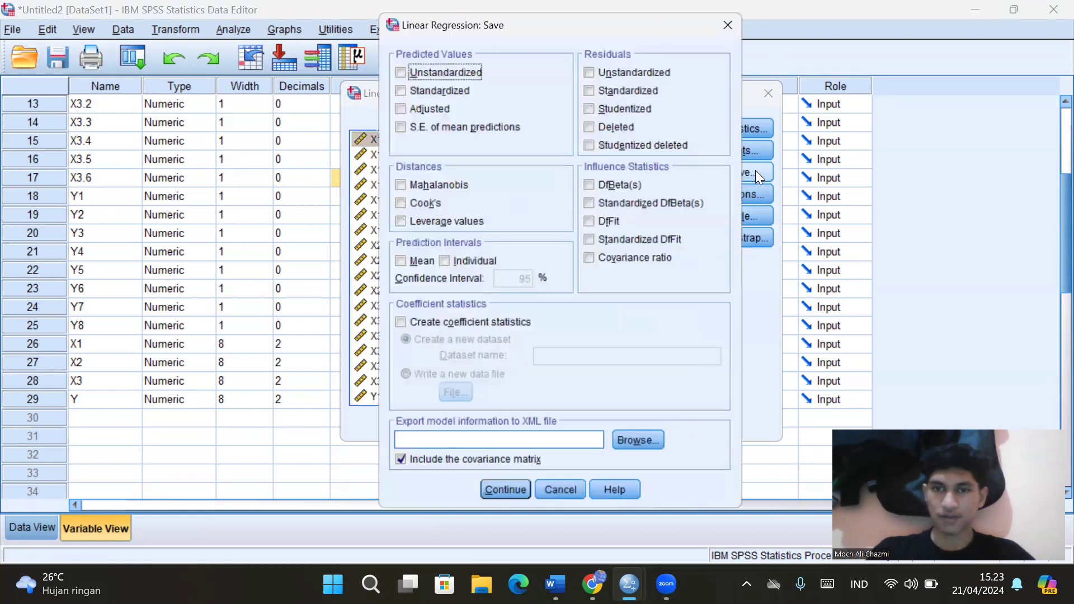
left_click(399, 71)
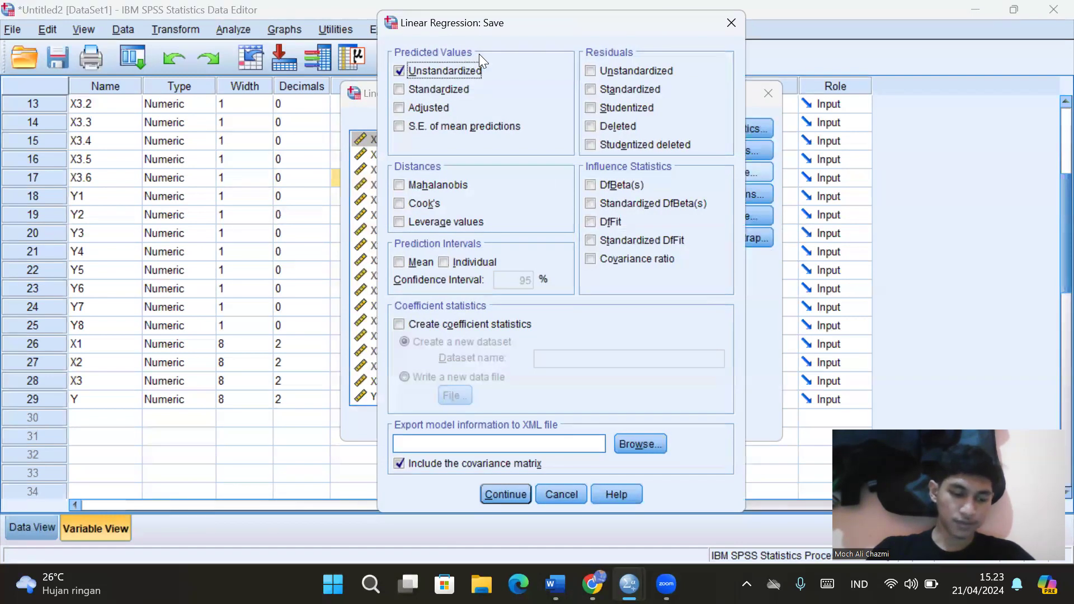
left_click(593, 66)
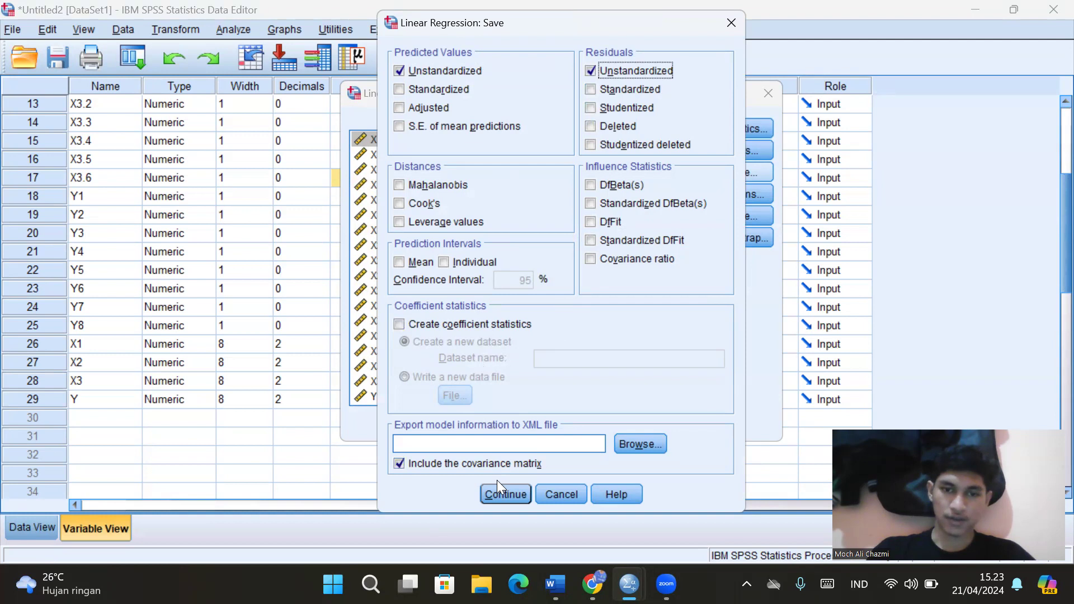
left_click(503, 493)
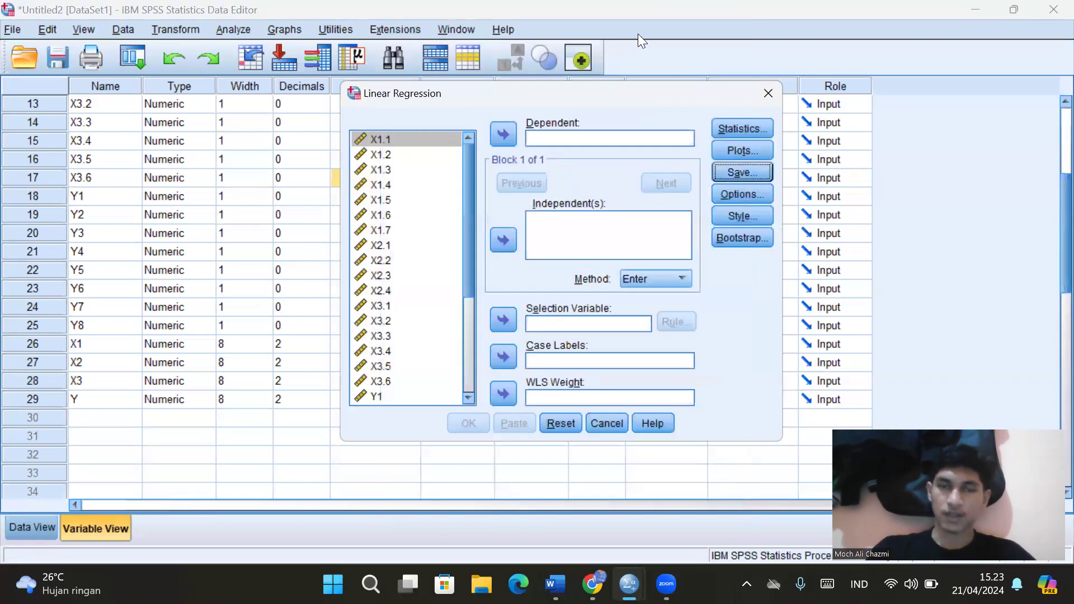
Assign Y as the dependent variable and X1, X2 and X3 as independents, and run the regression with the Enter method
scroll(475, 211, "down", 4)
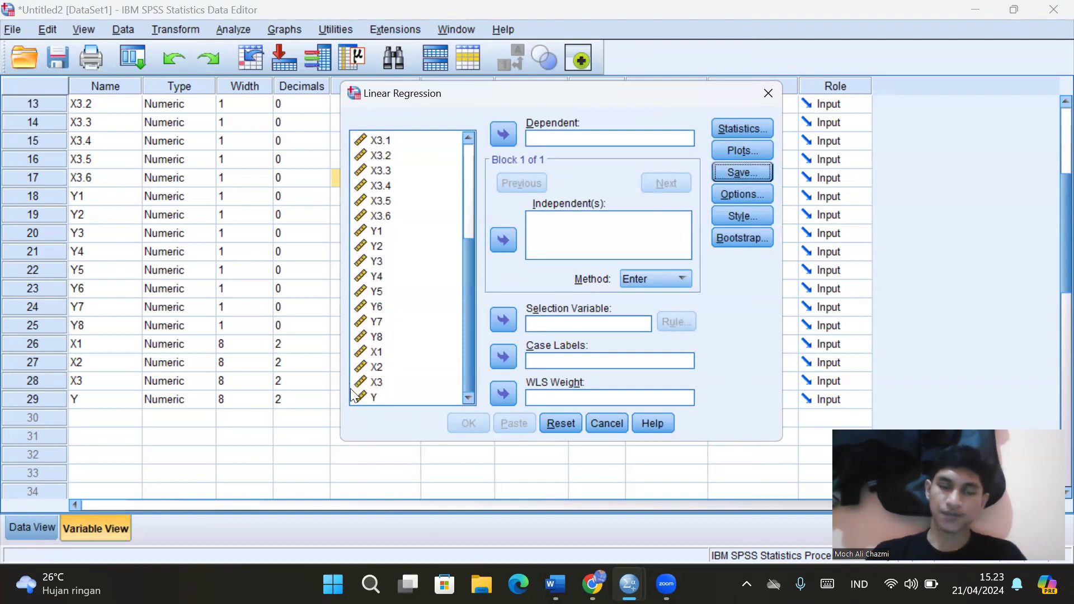
left_click(370, 397)
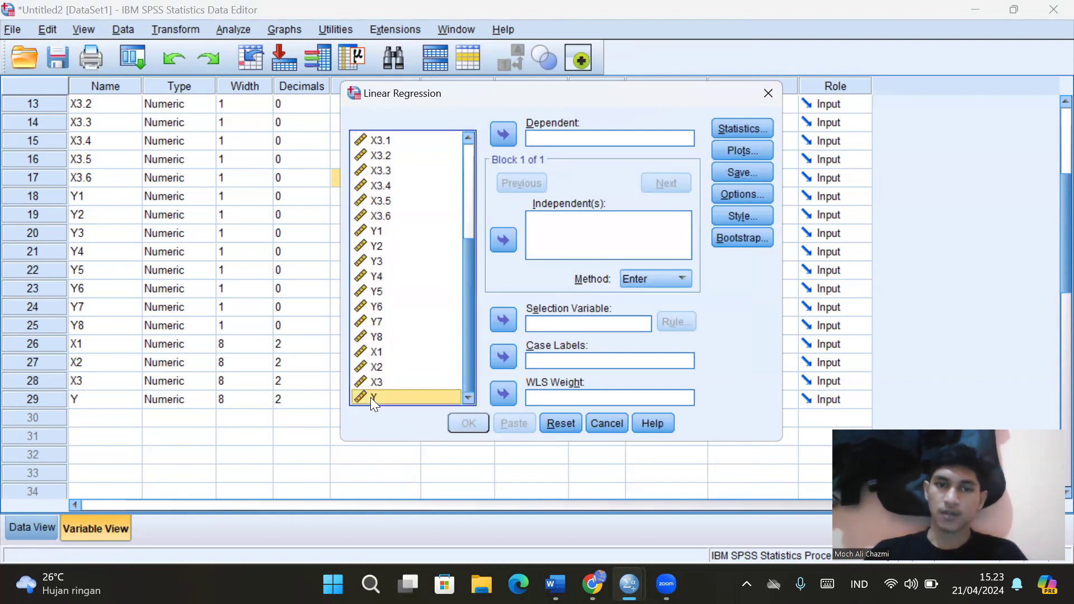
left_click(506, 132)
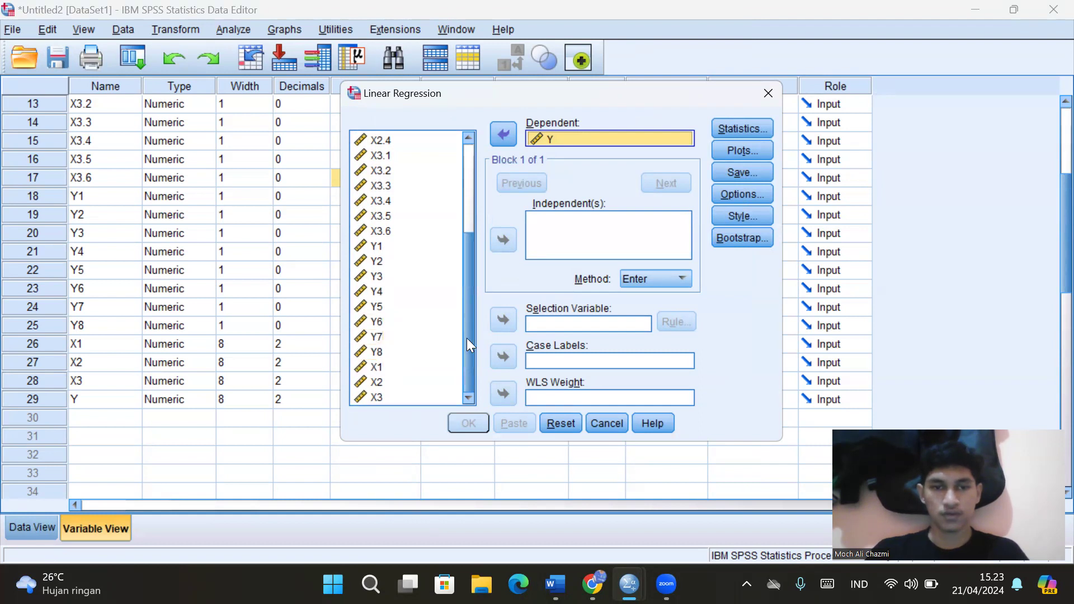
left_click(371, 367)
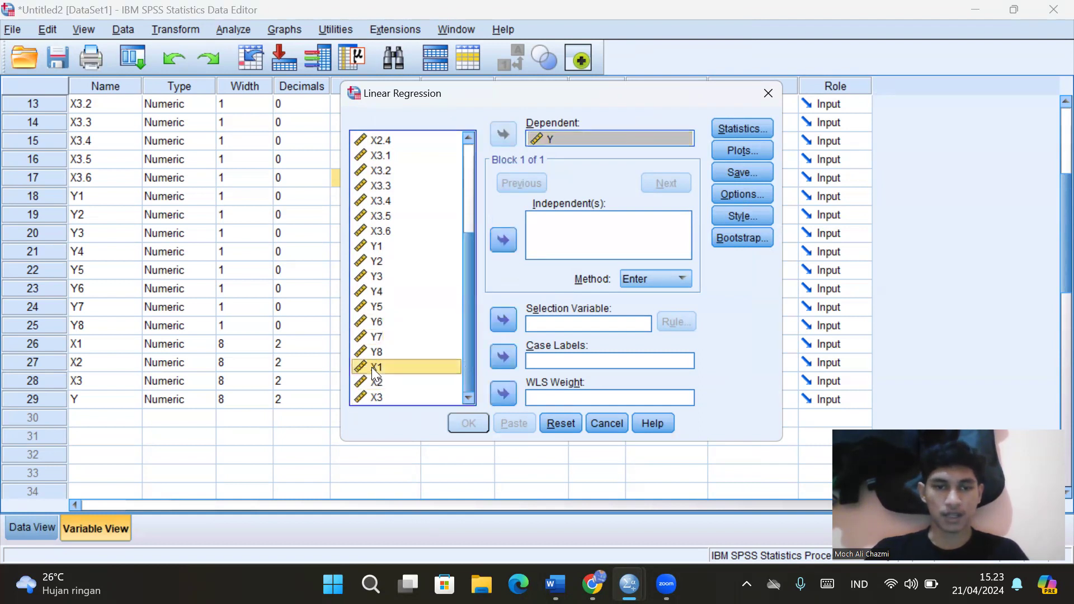
left_click(380, 396, "shift")
left_click(502, 240)
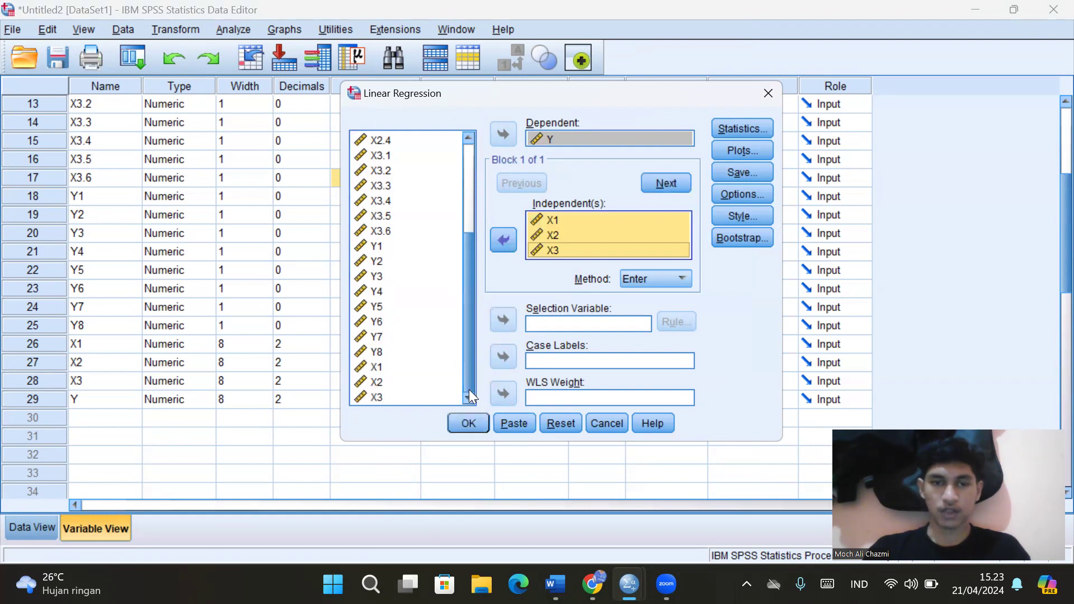
left_click(466, 423)
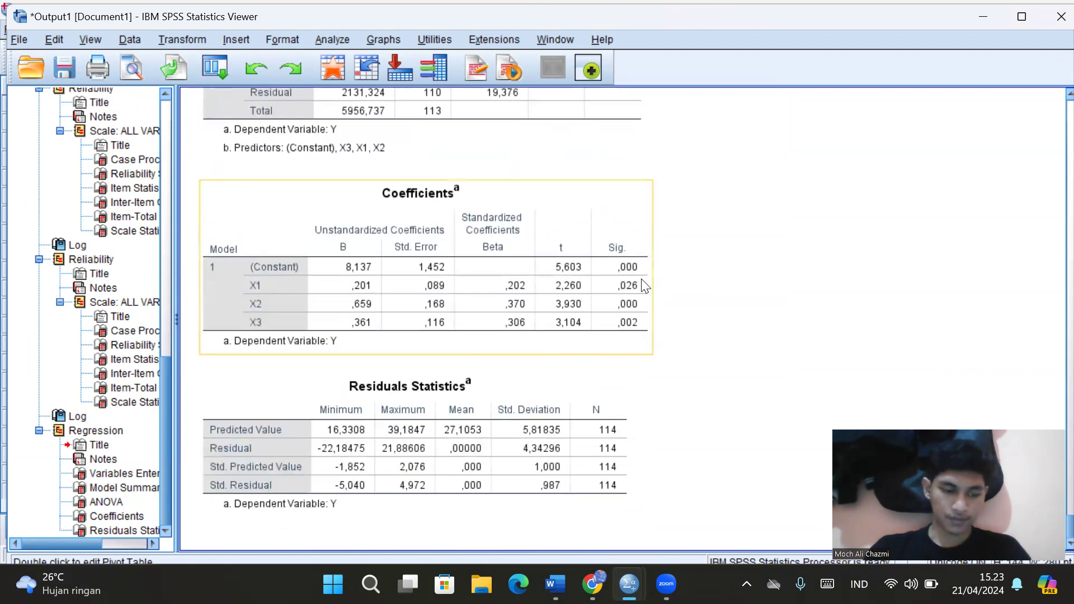
Minimize the output viewer and open the Simple Scatterplot definition from the legacy charts
scroll(643, 282, "up", 10)
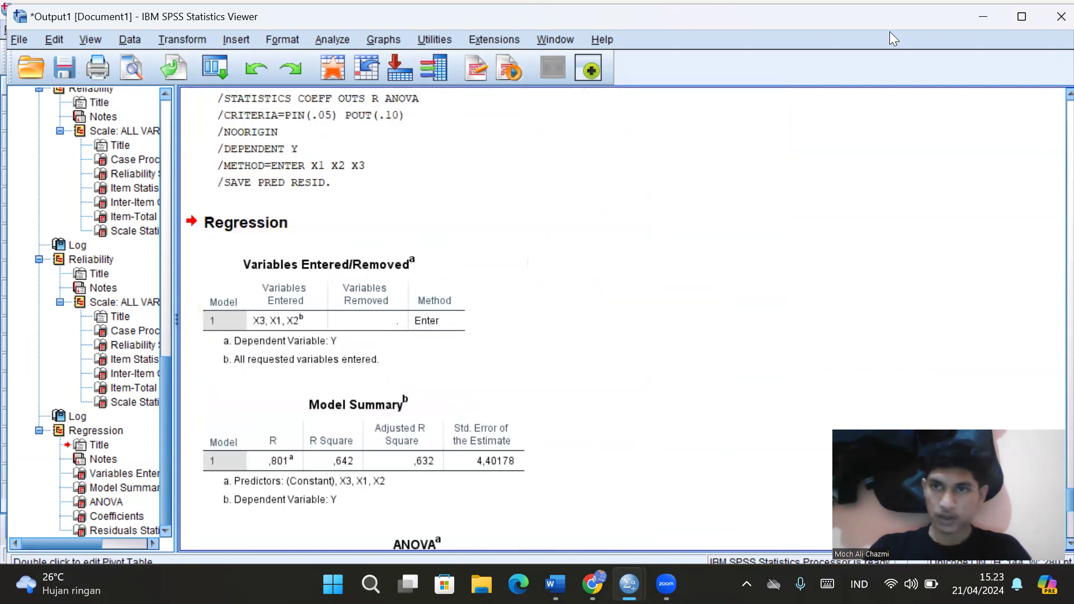
left_click(983, 18)
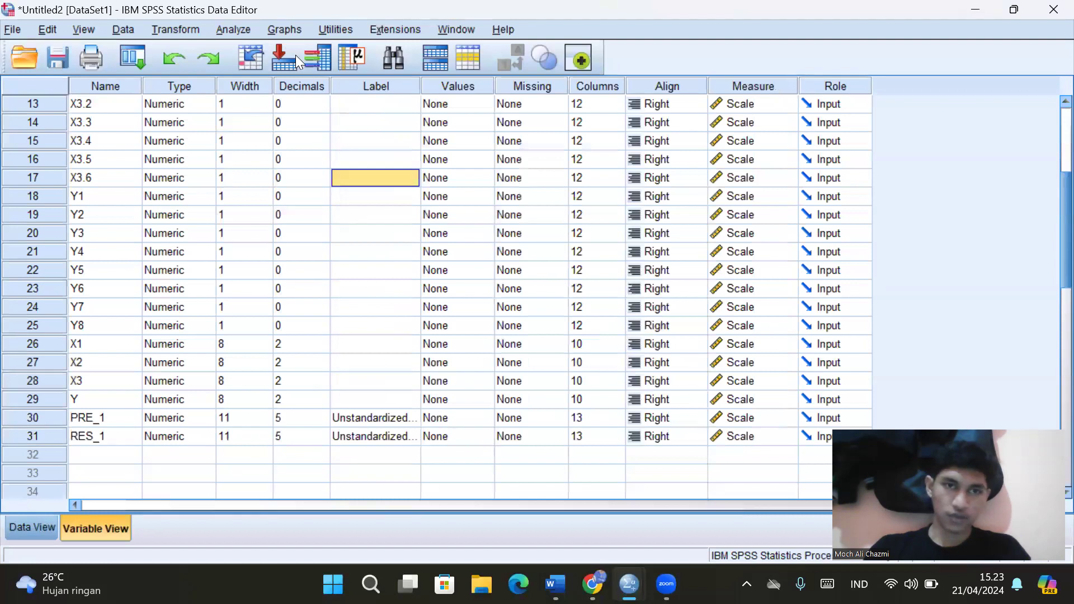
left_click(295, 25)
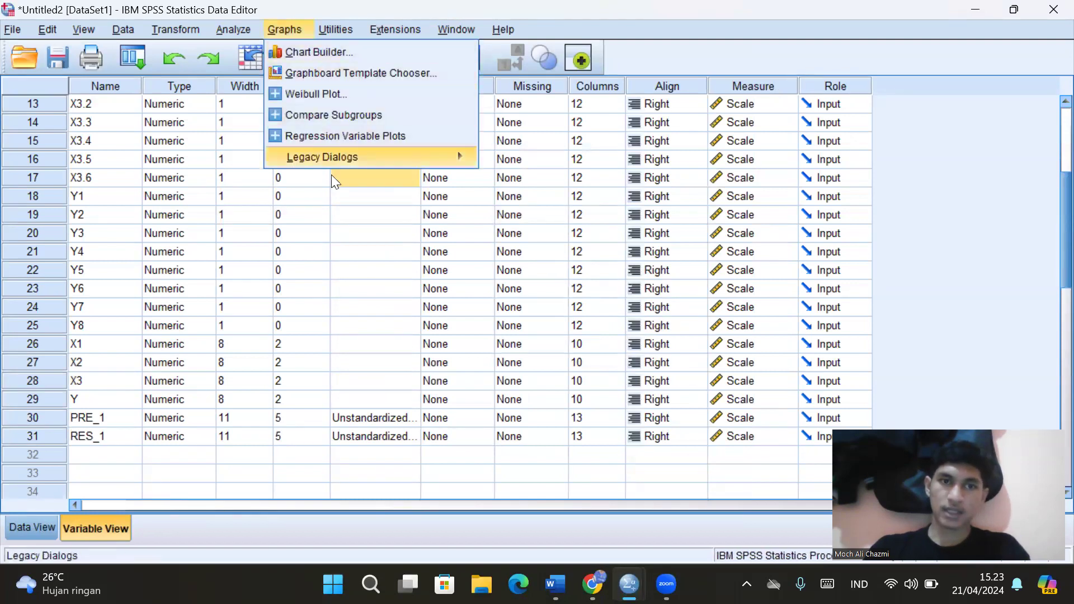
mouse_move(350, 157)
left_click(539, 352)
left_click(434, 247)
left_click(494, 342)
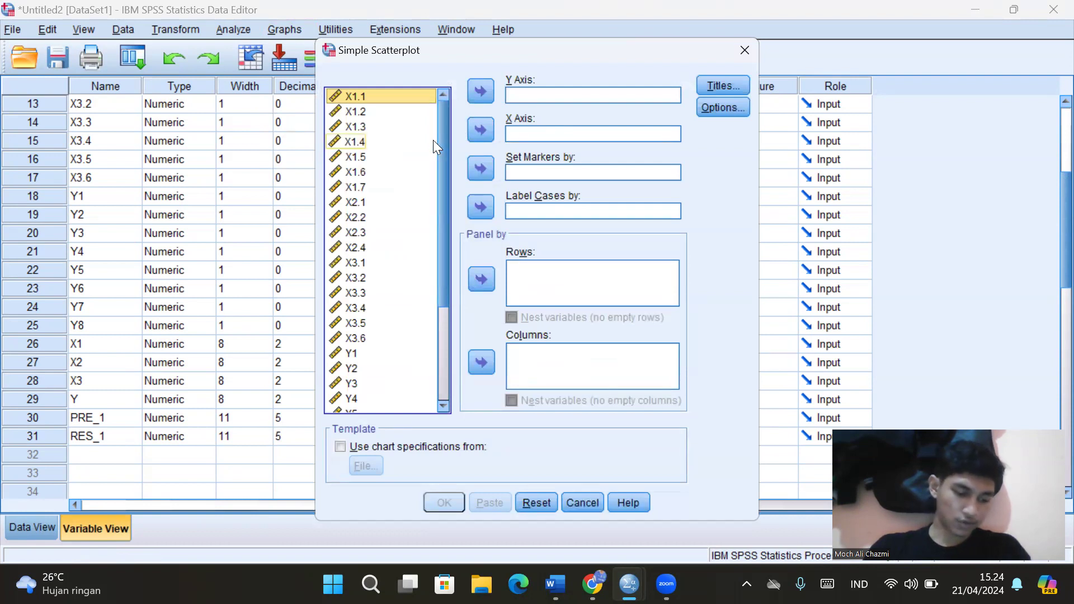
Plot Unstandardized Residual (RES_1) on the Y axis against Unstandardized Predicted Value on the X axis and generate the scatterplot
left_click(433, 141)
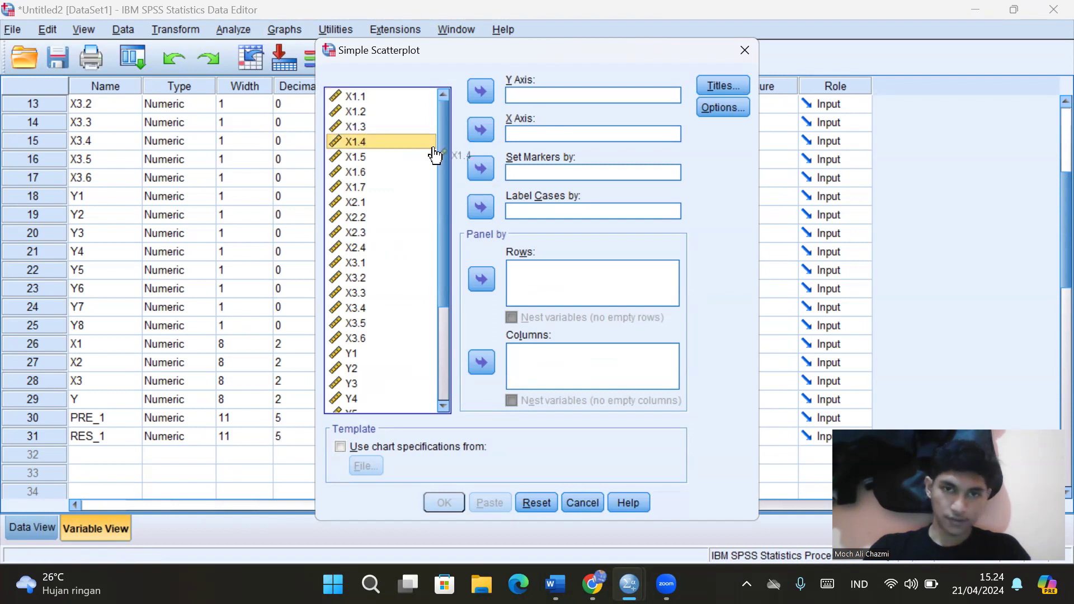
left_click_drag(445, 143, 436, 275)
left_click(397, 406)
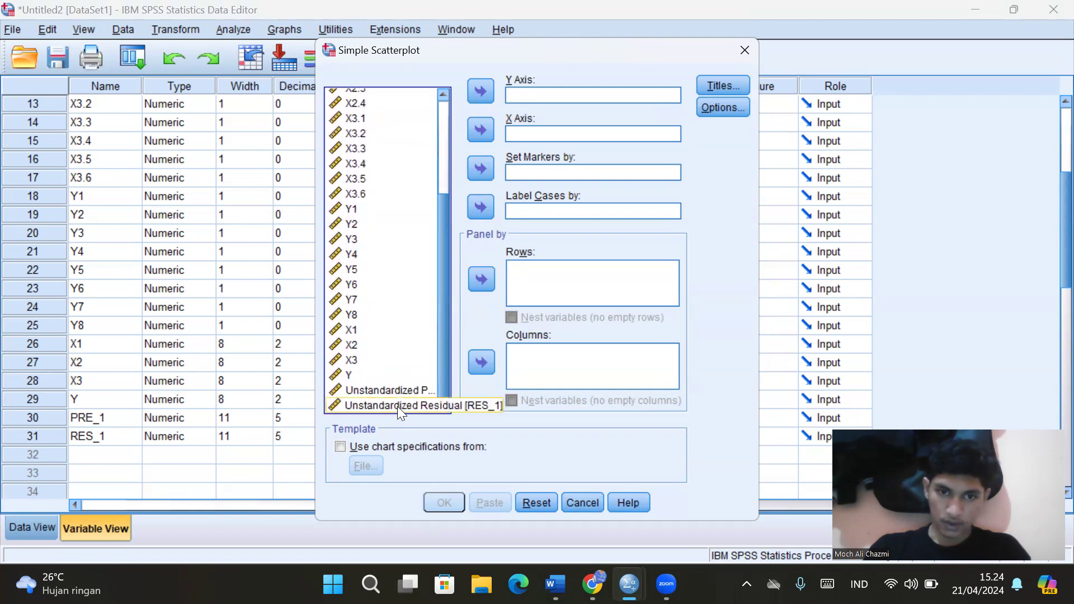
left_click(481, 90)
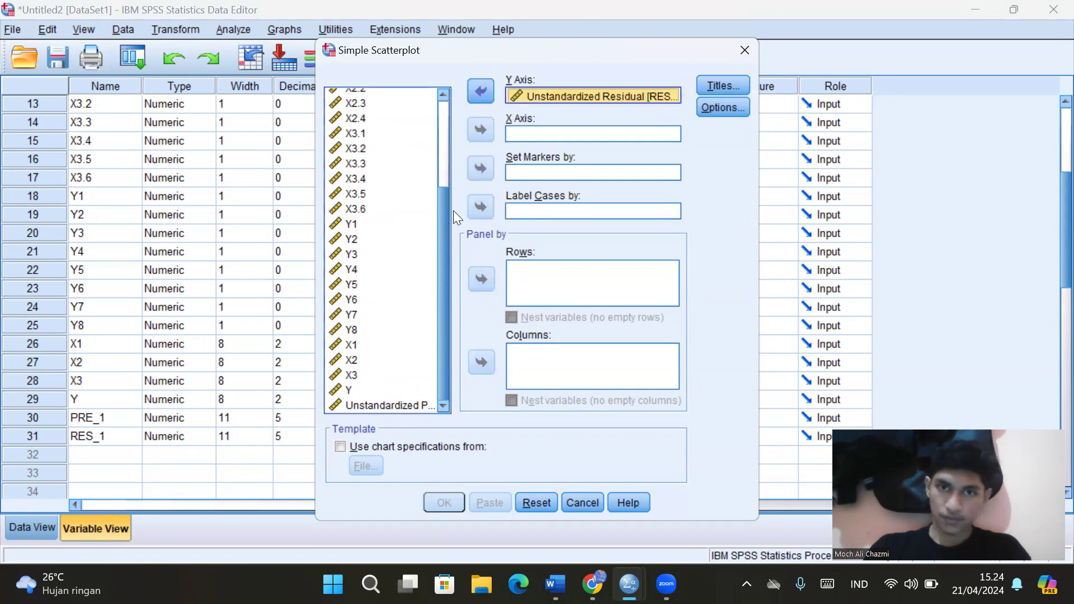
left_click(391, 404)
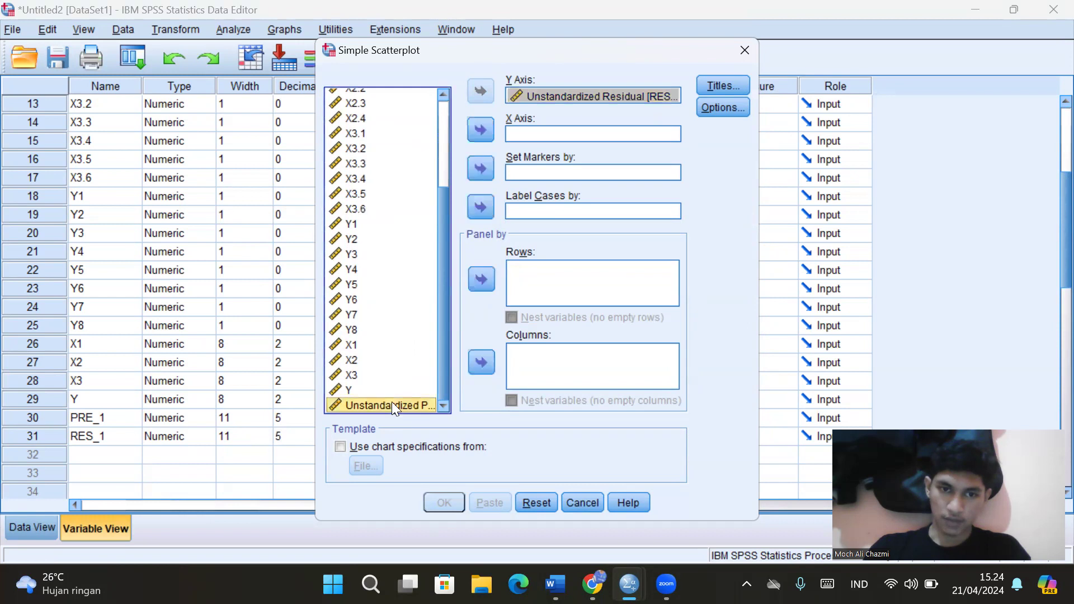
left_click(485, 131)
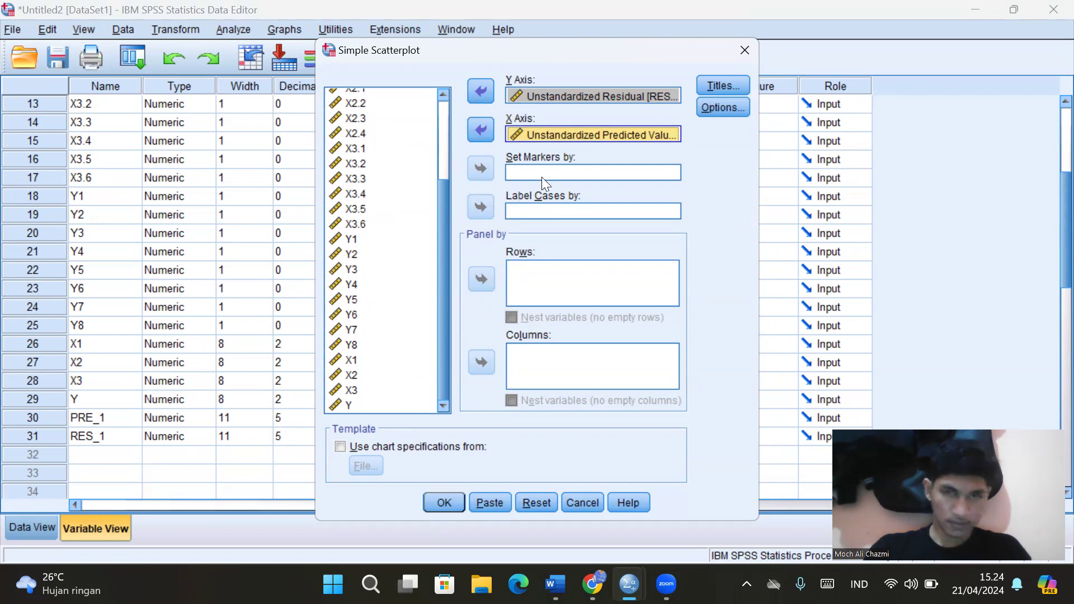
left_click(444, 502)
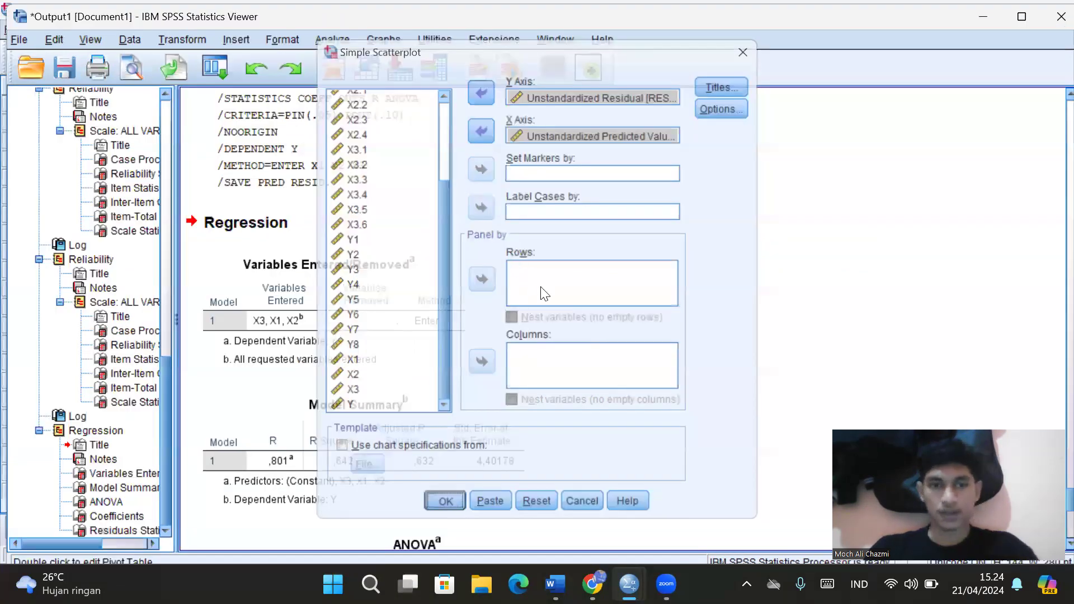
Examine how the points spread around zero in the scatterplot of unstandardized residuals against predicted values
scroll(552, 283, "down", 5)
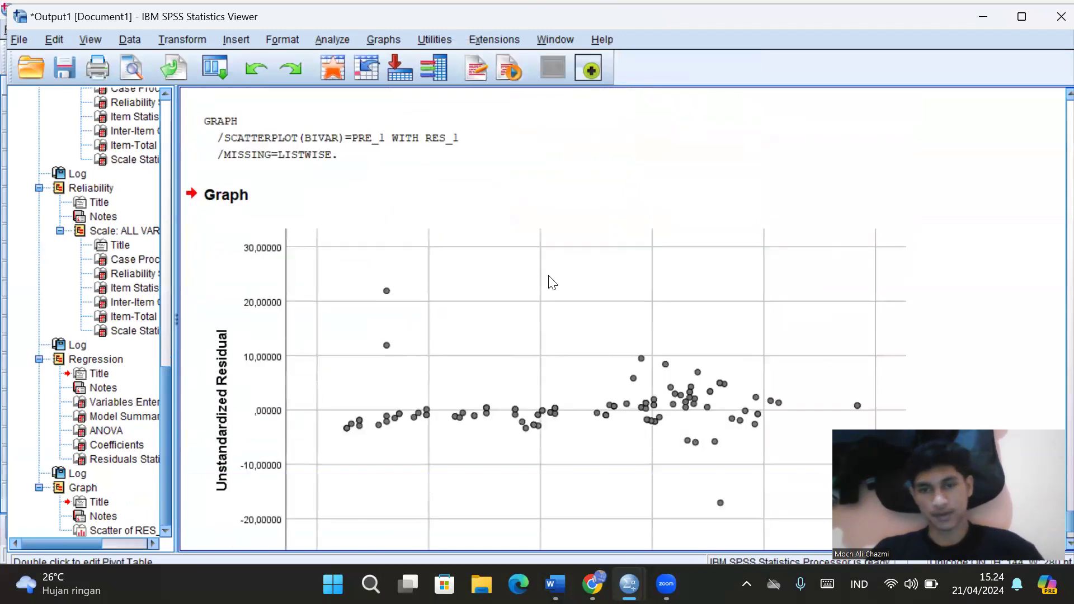
scroll(552, 278, "down", 2)
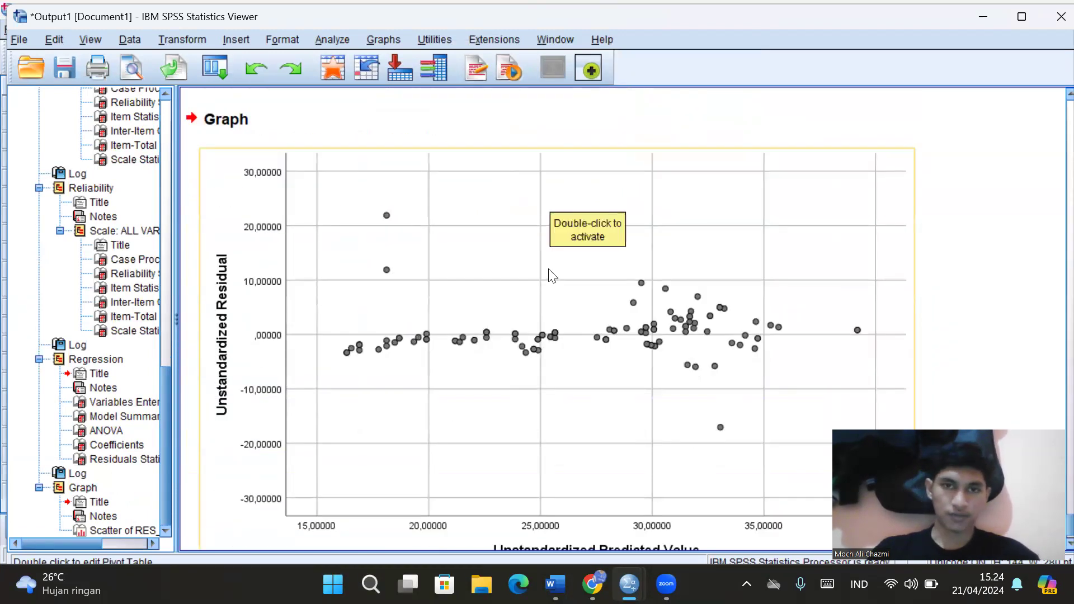
left_click_drag(547, 276, 541, 108)
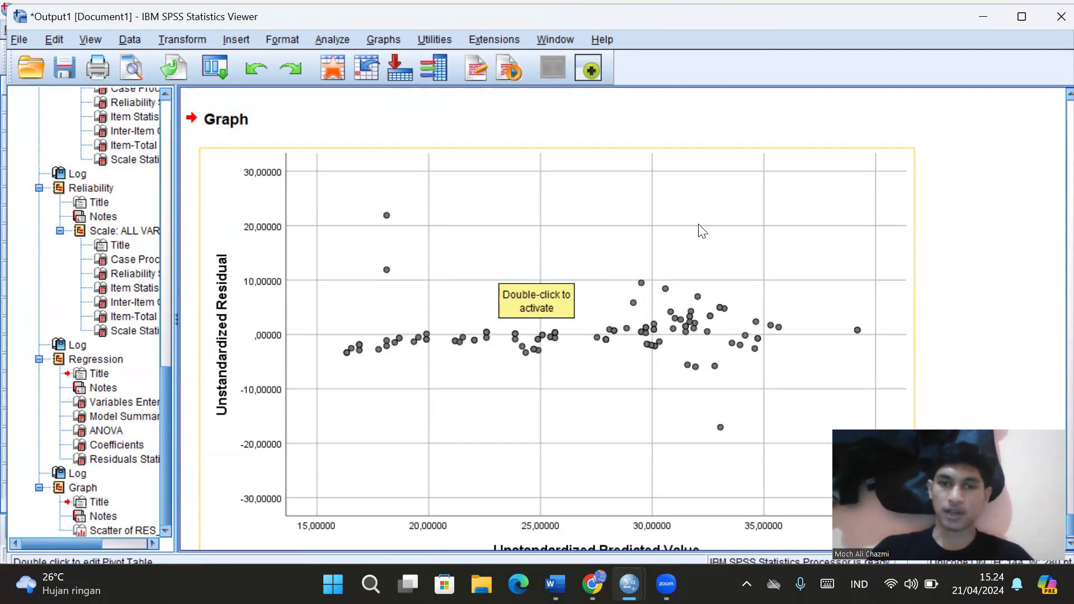
scroll(696, 229, "down", 2)
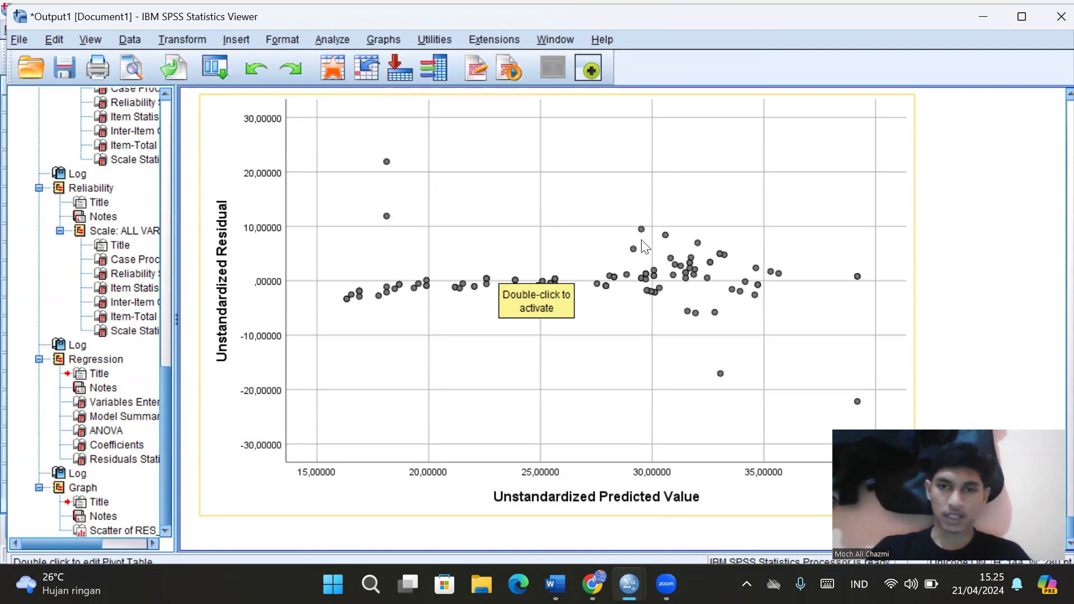
left_click(1025, 233)
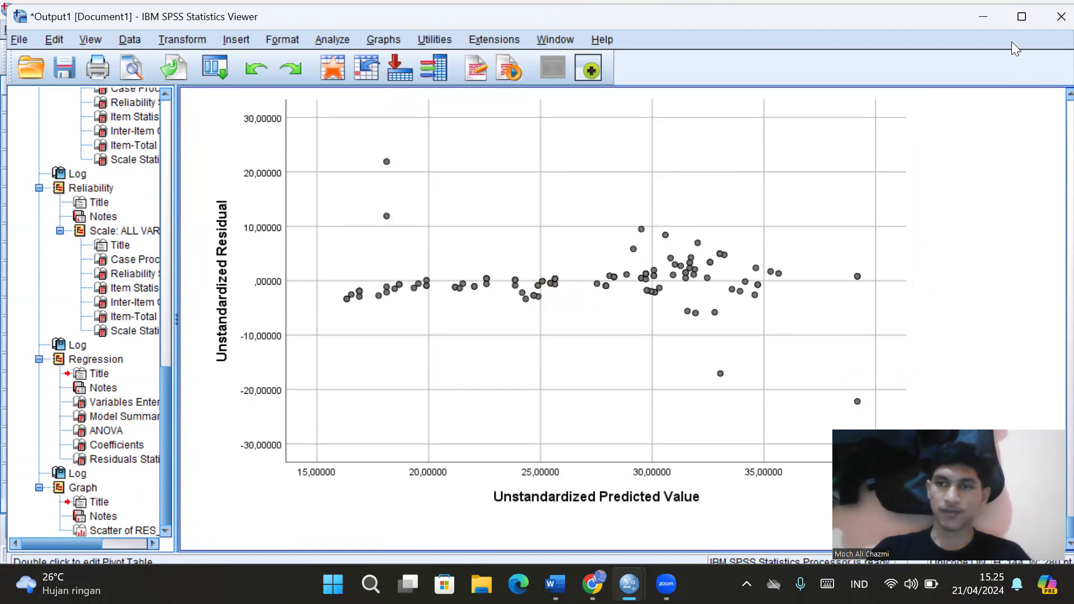
Minimize the output viewer, reopen the Linear Regression setup and define a residual plot with *ZRESID as Y and *ZPRED as X
left_click(989, 16)
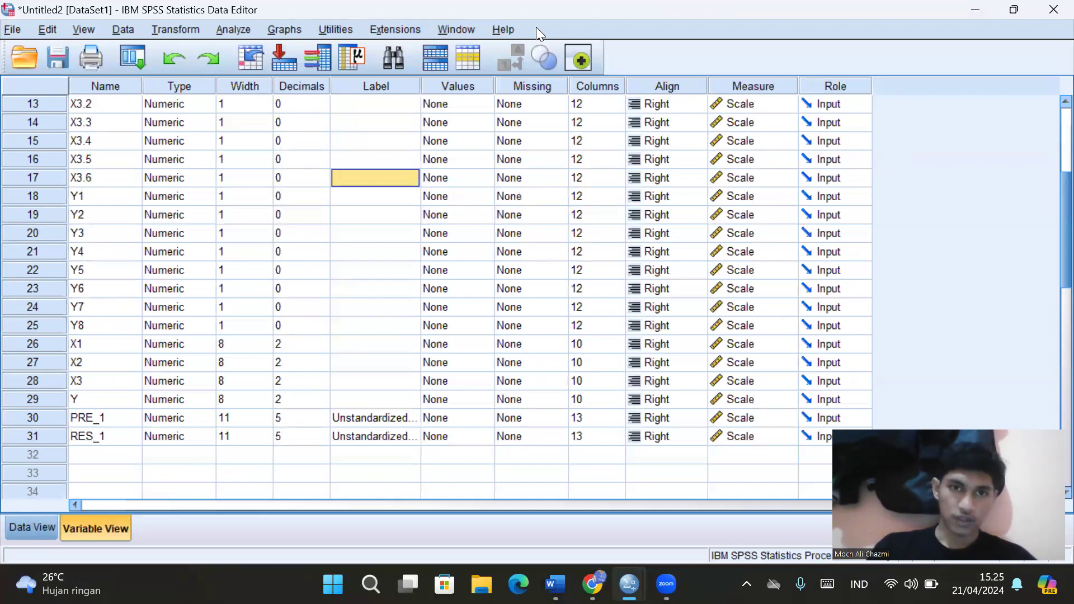
left_click(246, 29)
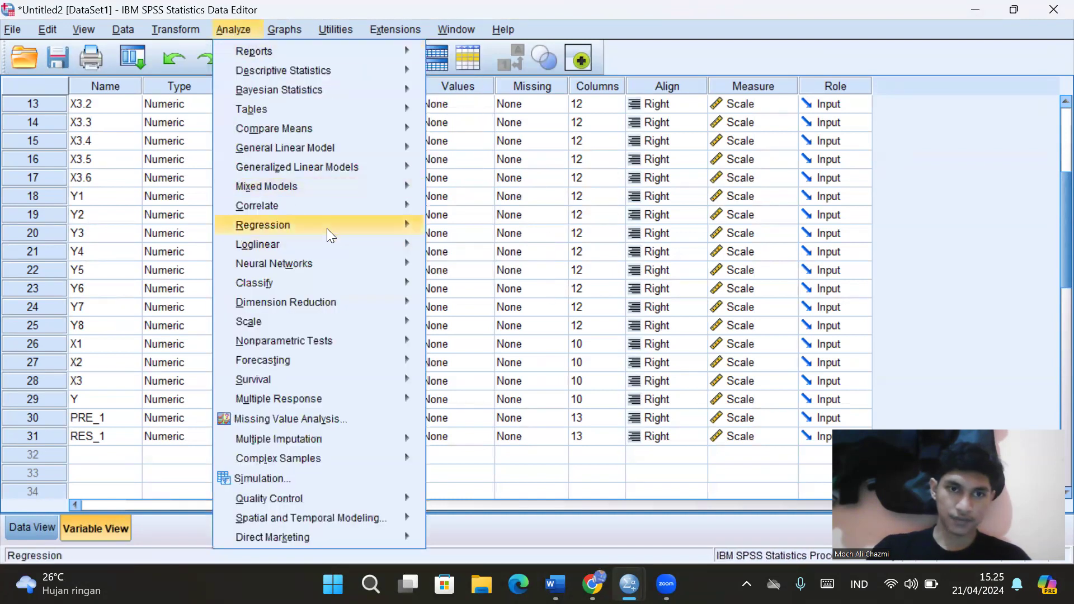
mouse_move(433, 235)
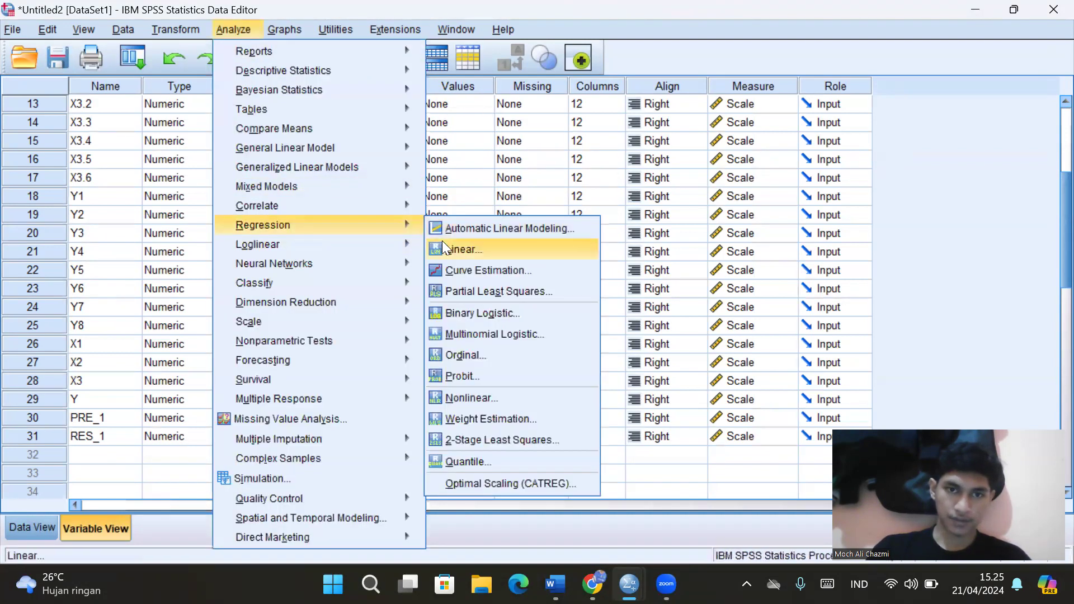
left_click(442, 241)
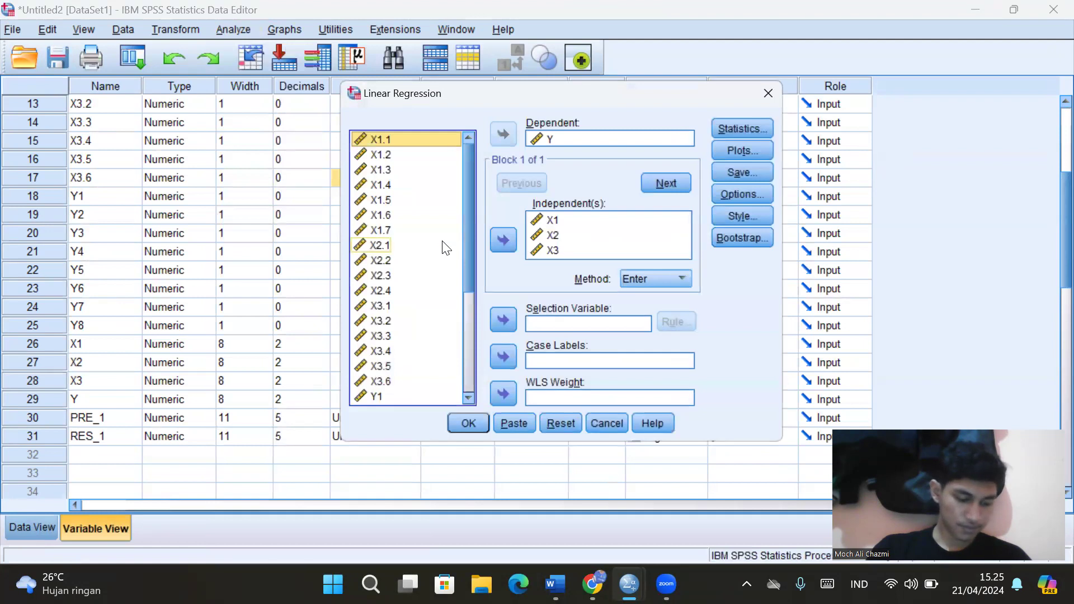
left_click(725, 153)
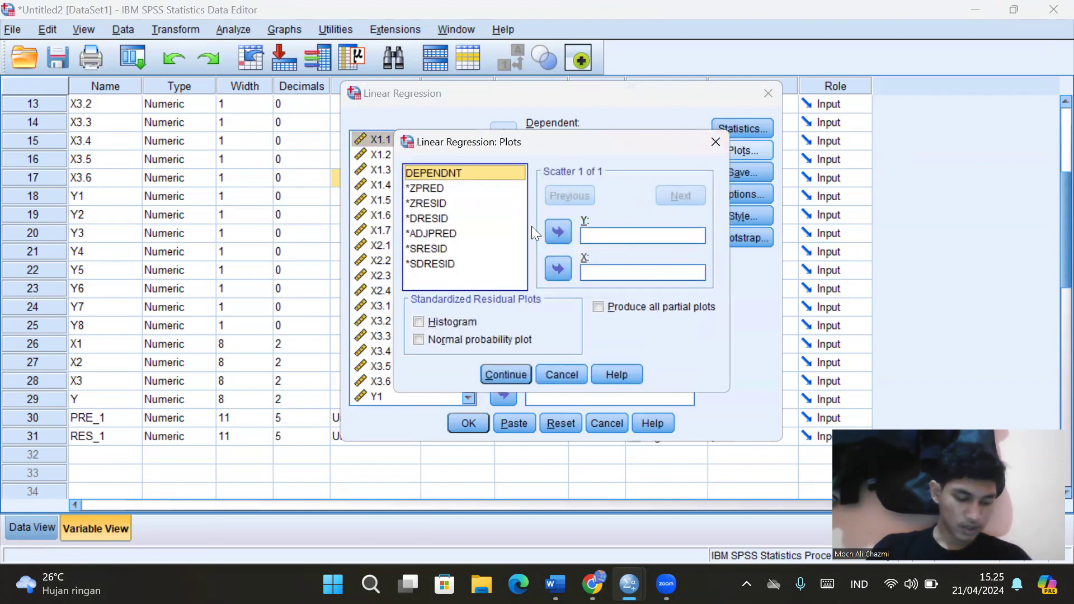
left_click(436, 202)
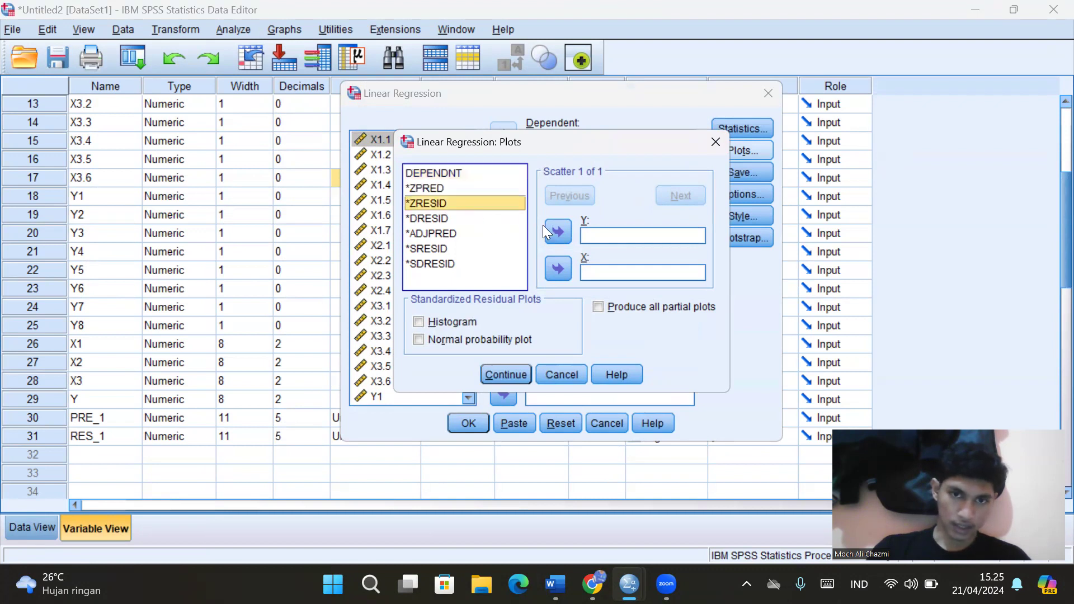
left_click(558, 232)
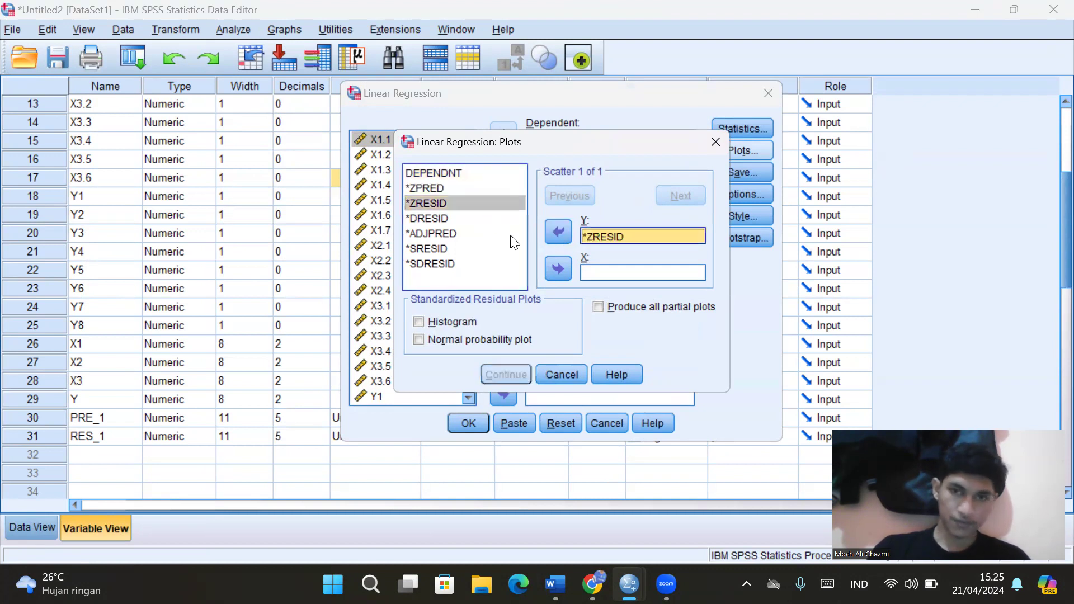
left_click(447, 190)
left_click(556, 269)
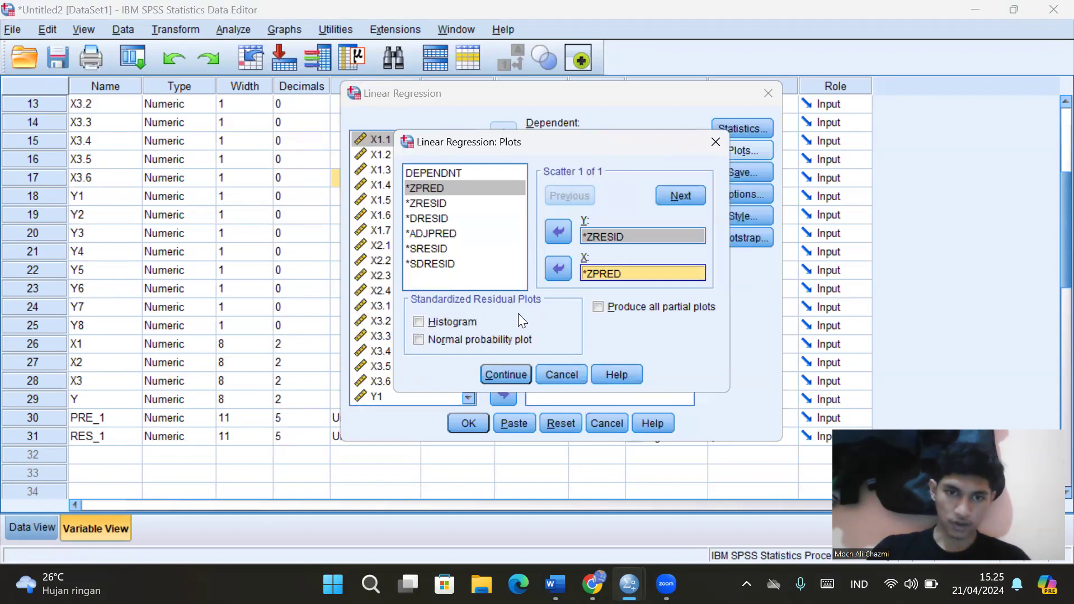
Include the histogram and normal probability plot of standardized residuals, and run the regression
left_click(422, 321)
left_click(421, 339)
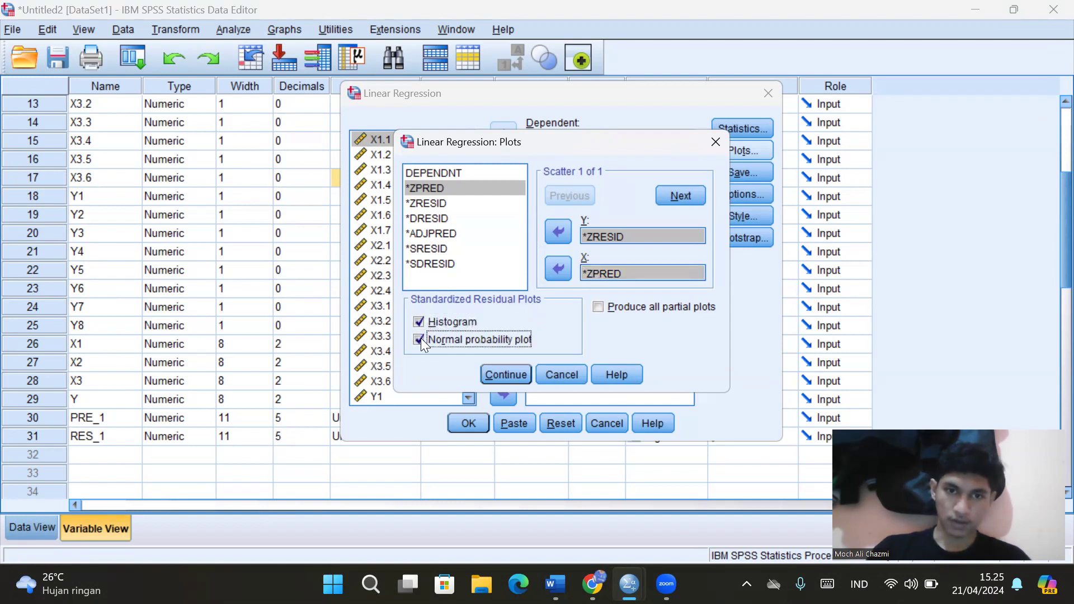
left_click(508, 373)
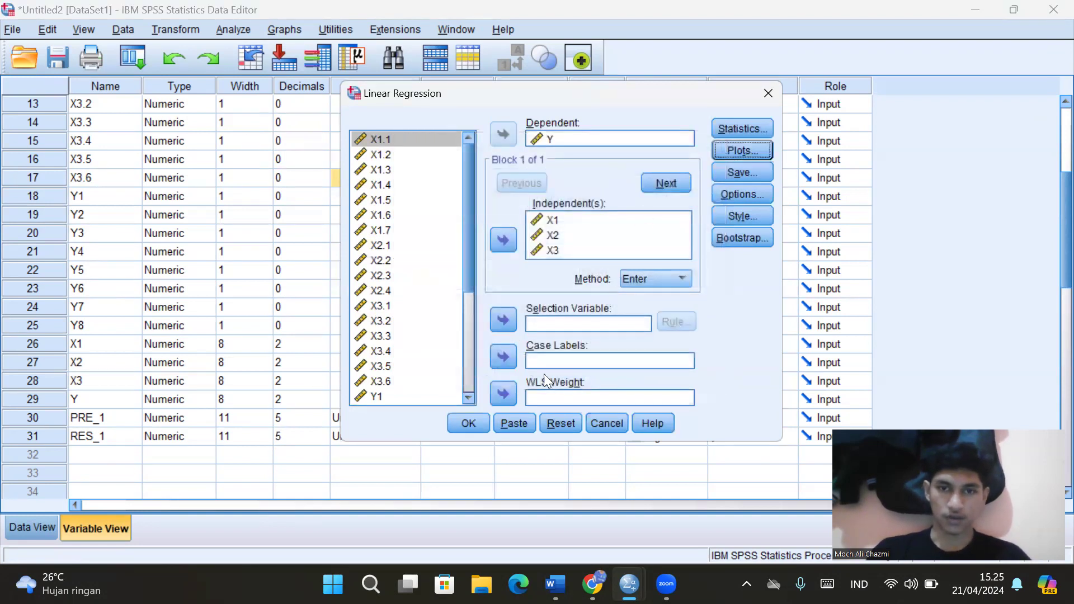
left_click(468, 423)
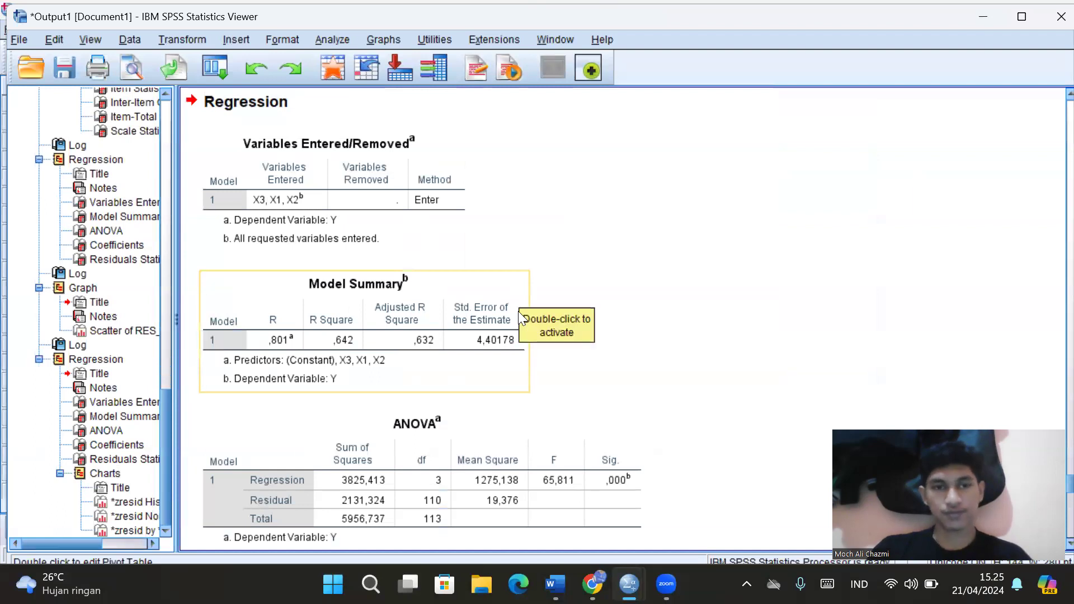
Review the new regression output, examining the residual histogram, the Normal P-P plot and the standardized residual scatterplot
scroll(518, 311, "down", 6)
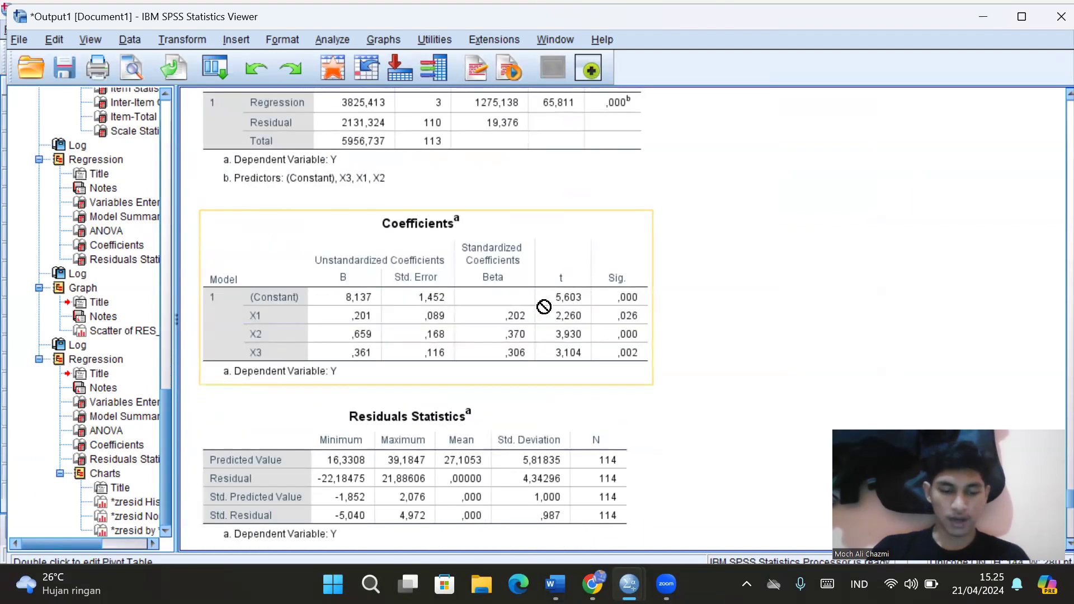
scroll(543, 306, "down", 10)
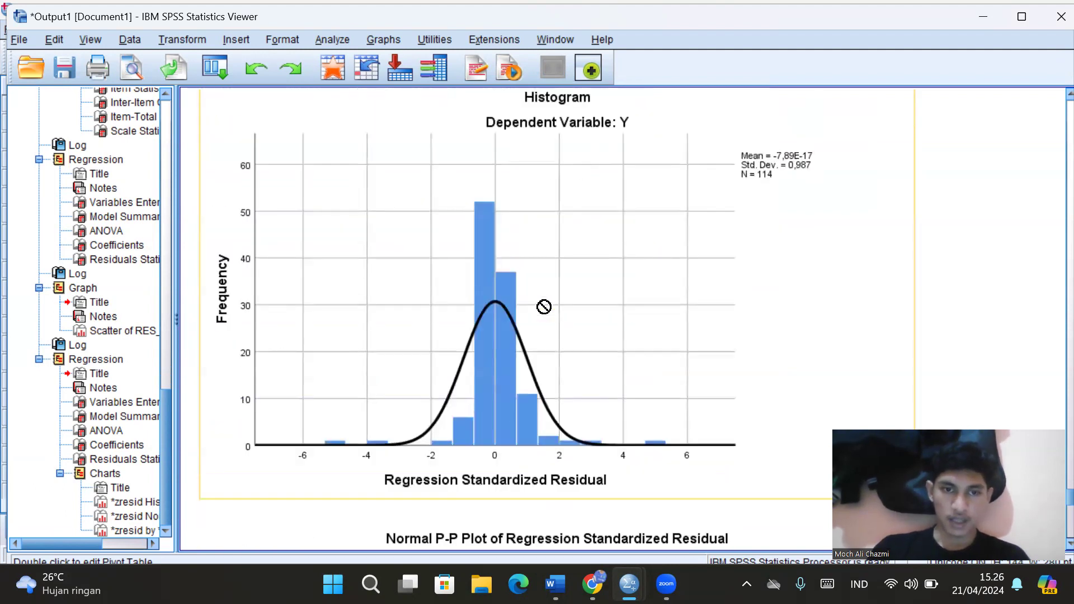
scroll(543, 306, "down", 5)
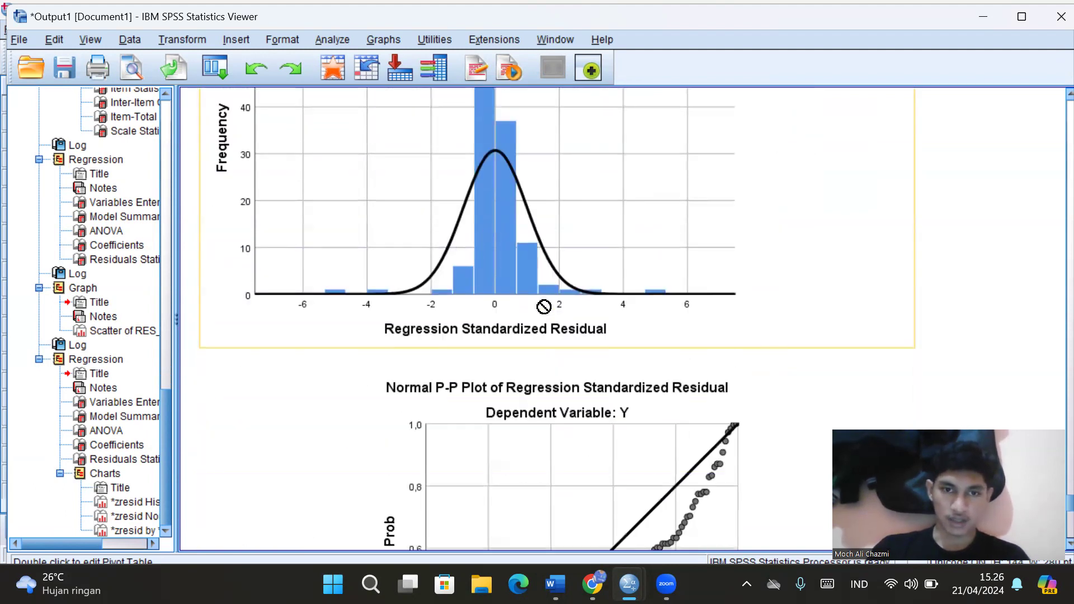
scroll(543, 306, "down", 3)
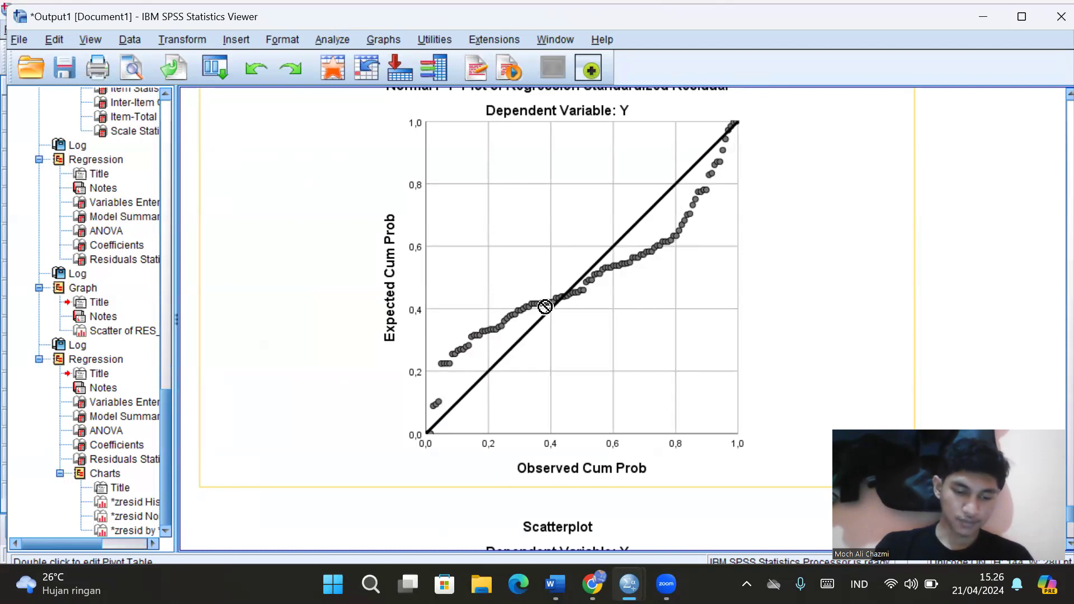
scroll(566, 307, "up", 7)
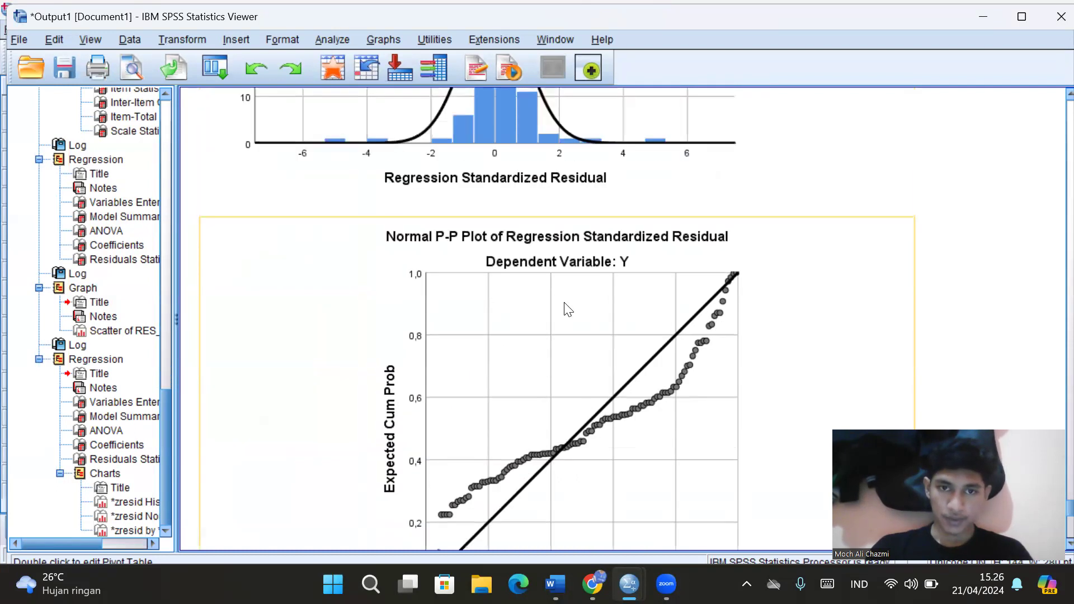
scroll(565, 300, "down", 6)
scroll(566, 290, "down", 10)
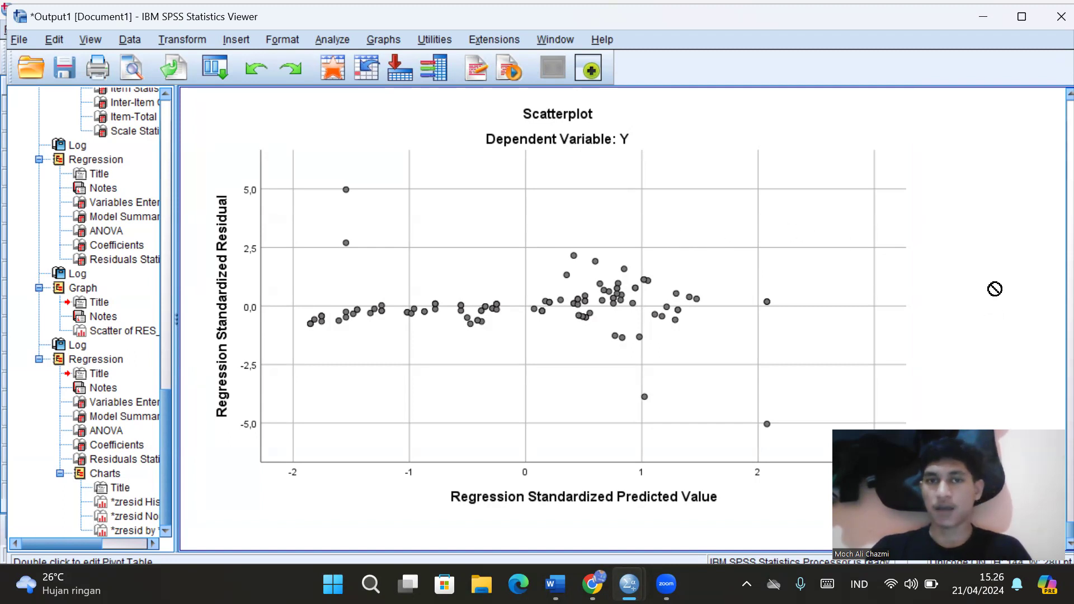
scroll(996, 274, "up", 10)
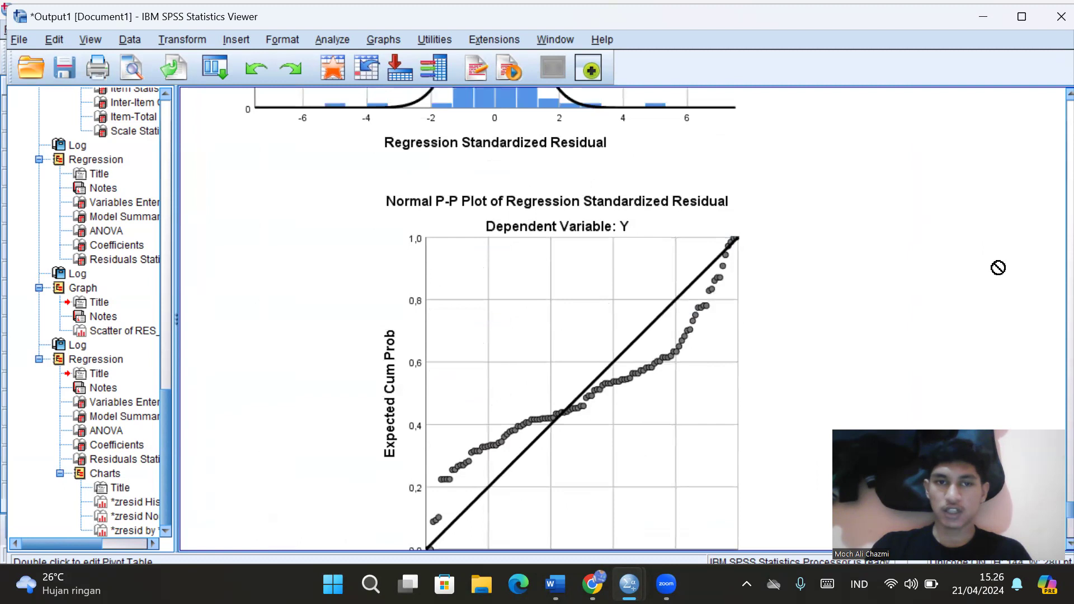
scroll(998, 267, "up", 3)
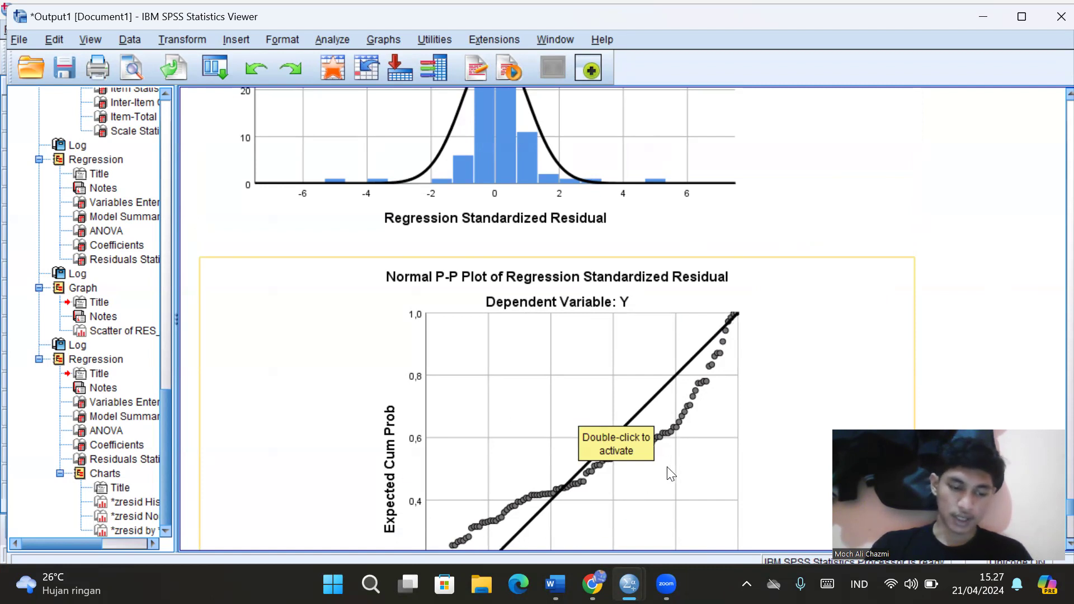
scroll(668, 471, "down", 3)
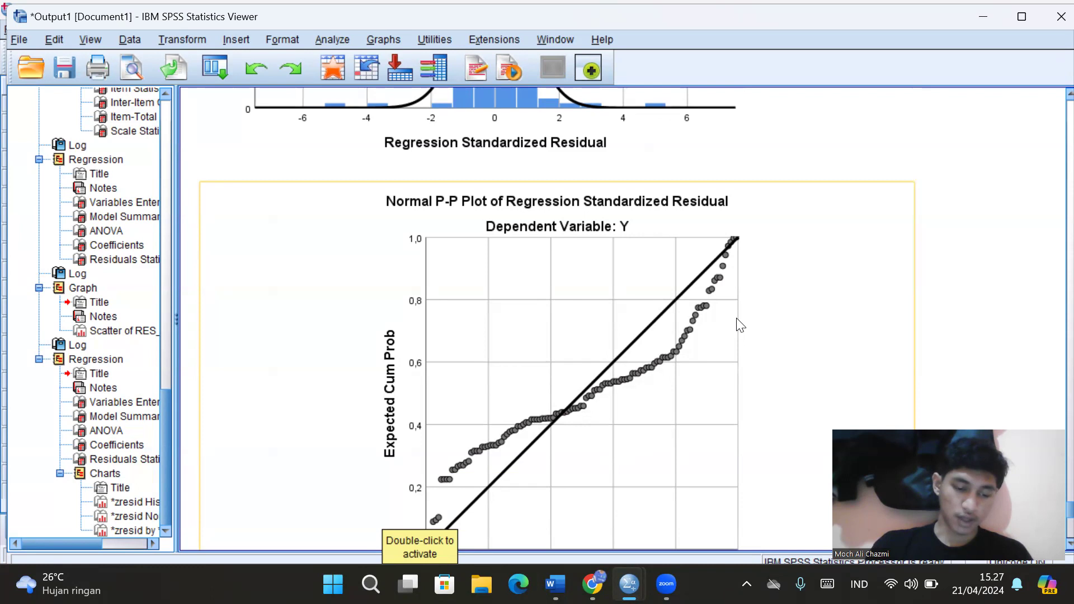
Examine the shape of the standardized residual histogram against its normal curve
scroll(738, 319, "up", 10)
scroll(667, 373, "down", 2)
scroll(667, 374, "down", 2)
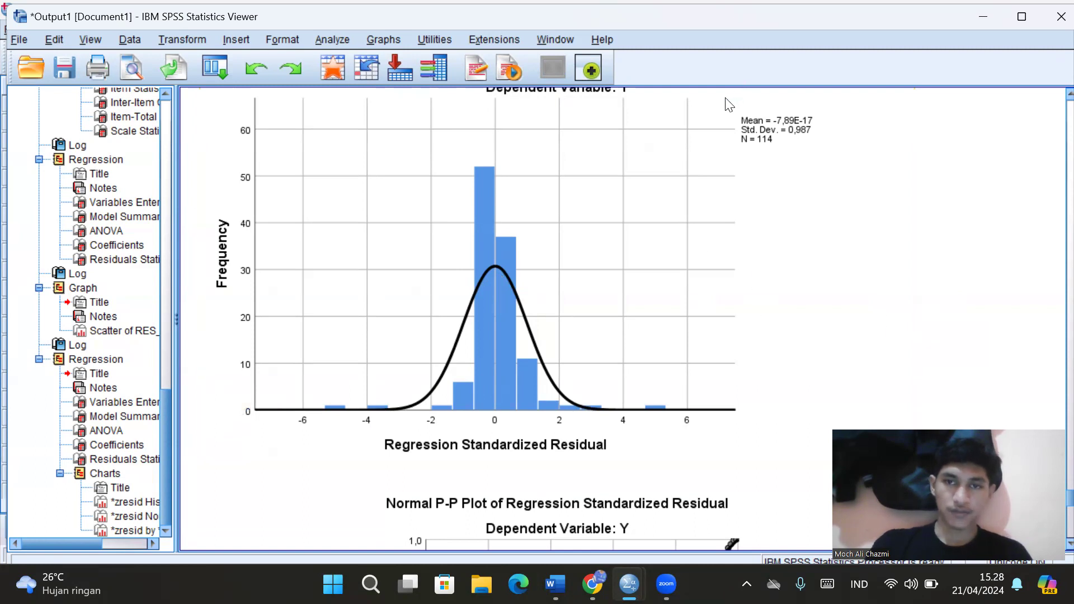
scroll(588, 313, "up", 1)
scroll(590, 309, "down", 1)
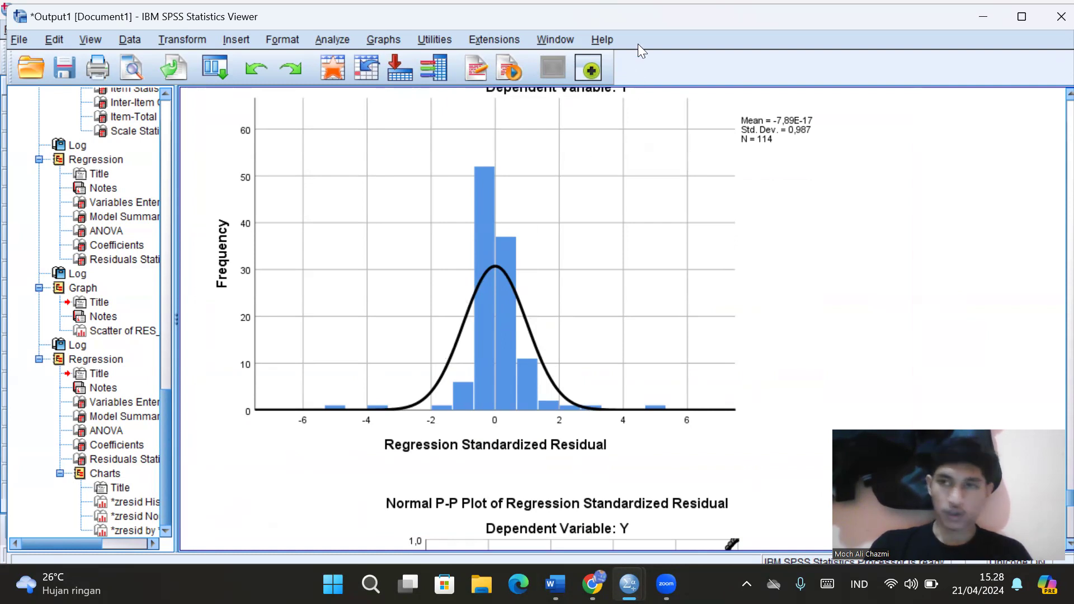
Reopen the Linear Regression setup, add the covariance matrix and collinearity diagnostics to its statistics, and run the regression
left_click(977, 24)
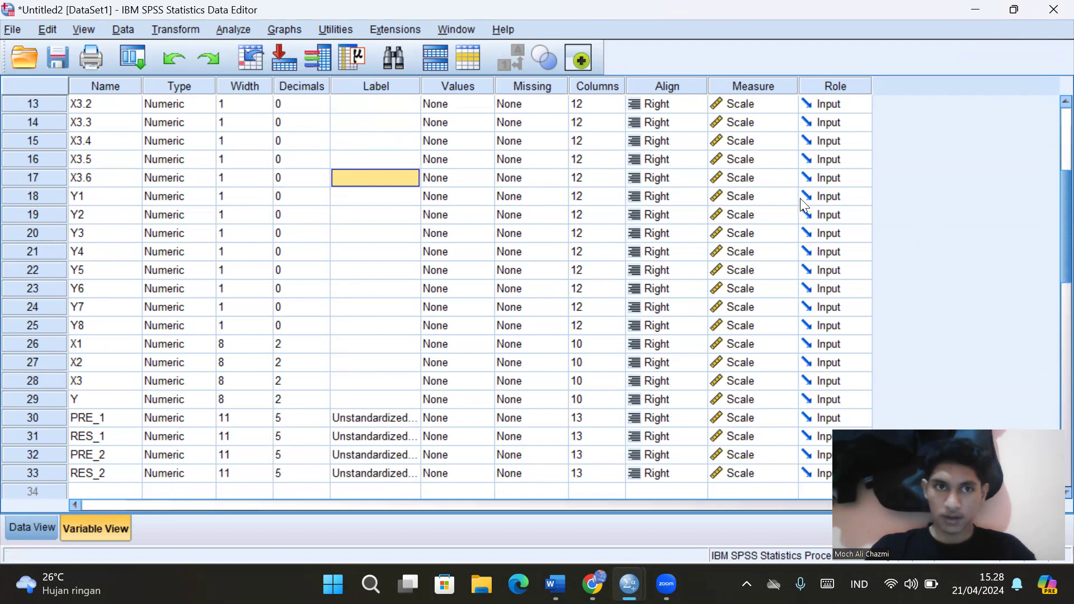
left_click(226, 23)
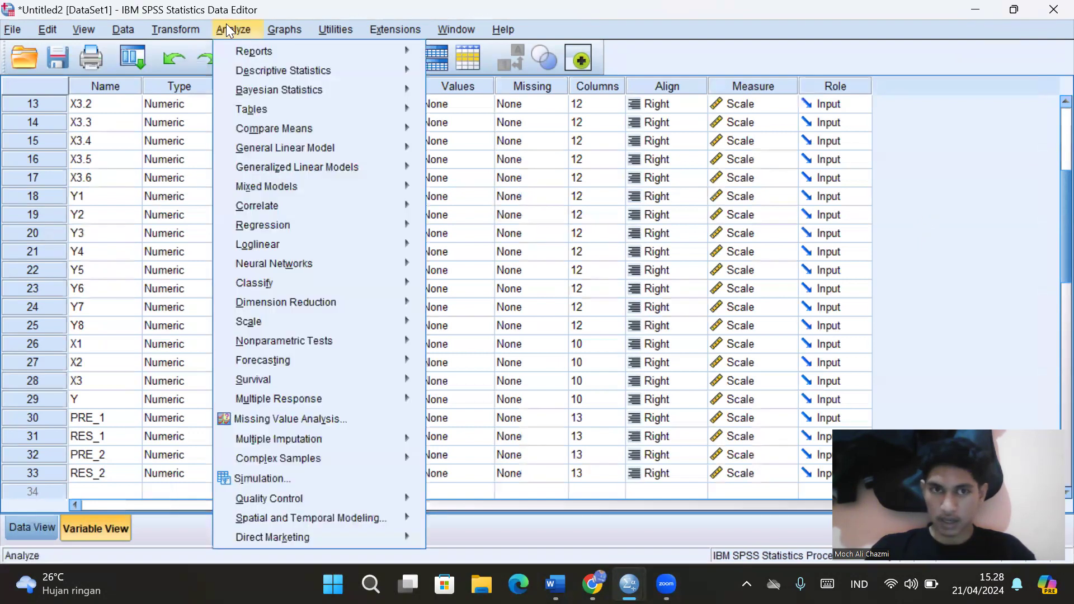
mouse_move(312, 370)
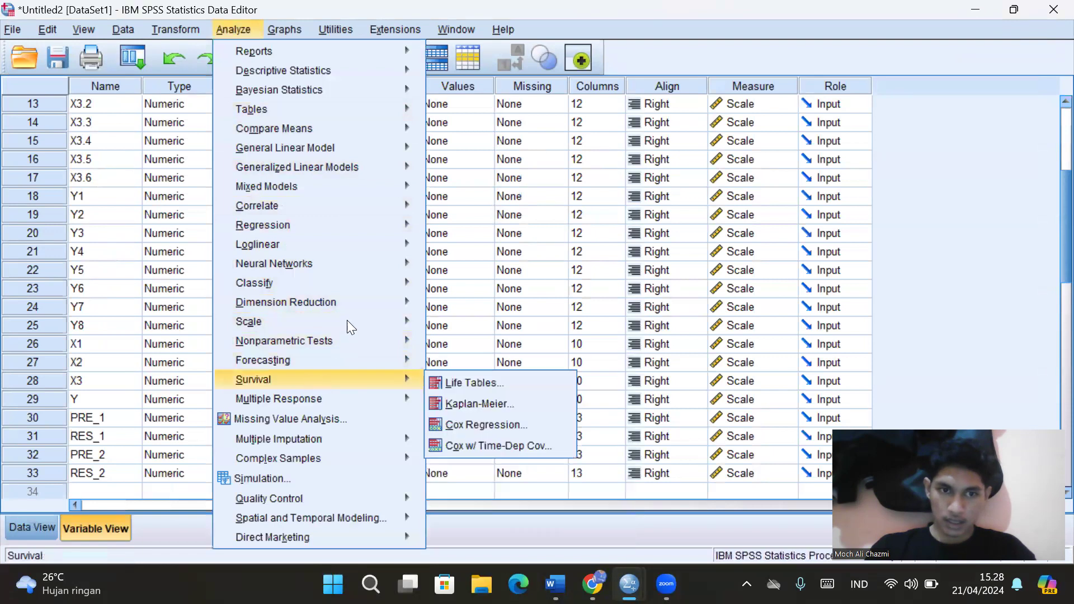
mouse_move(372, 227)
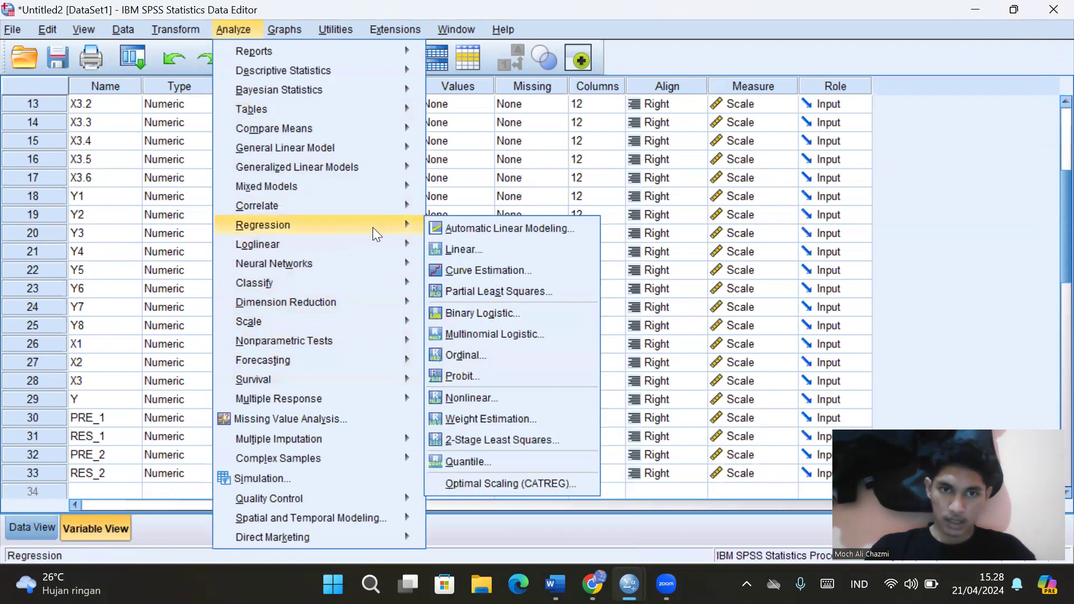
left_click(449, 253)
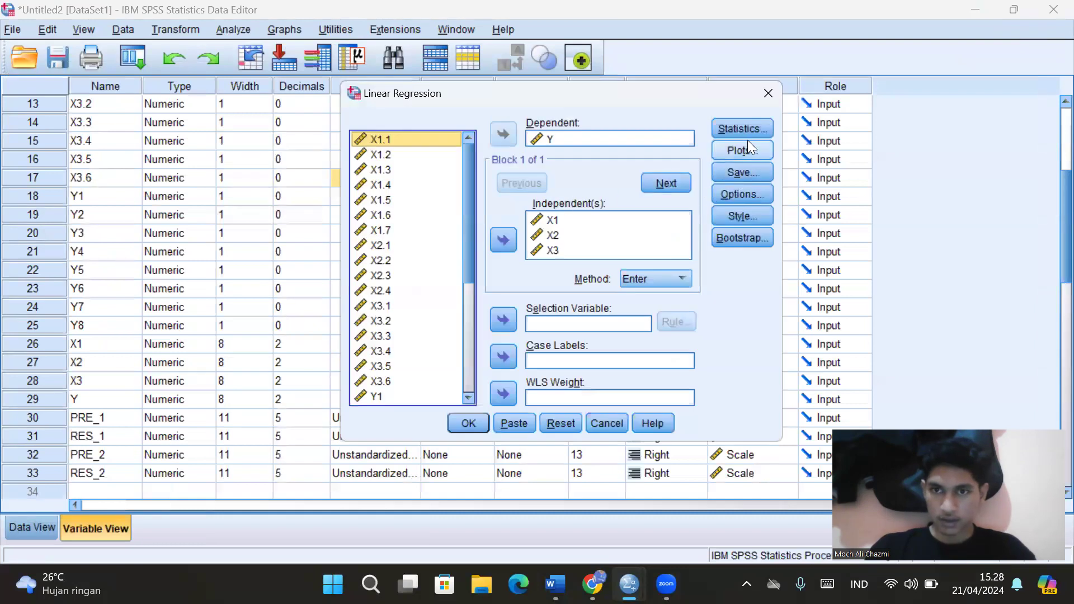
left_click(745, 133)
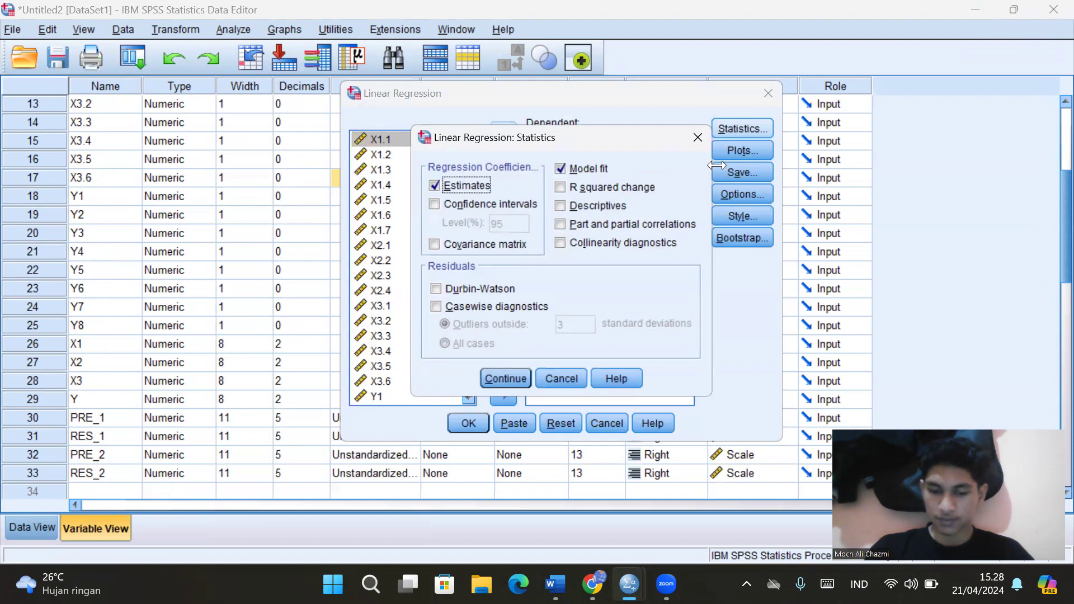
left_click(434, 245)
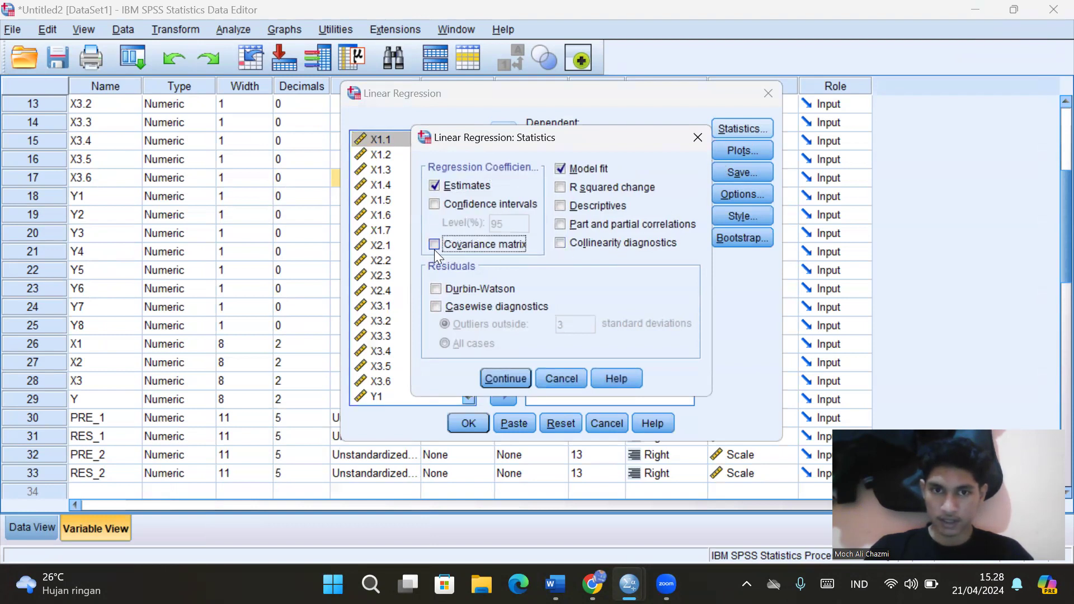
left_click(560, 243)
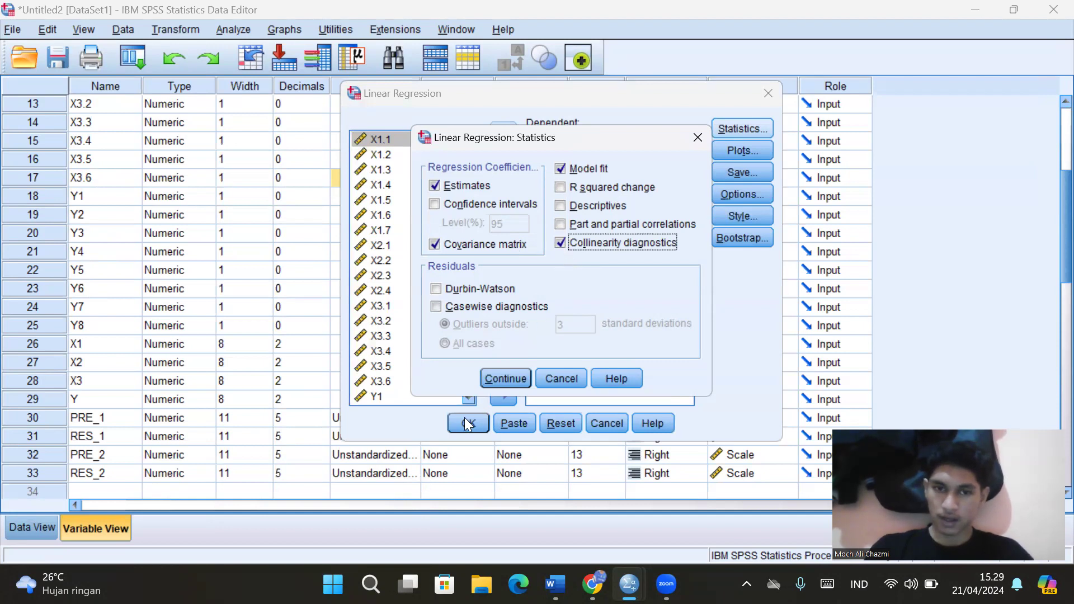
left_click(505, 379)
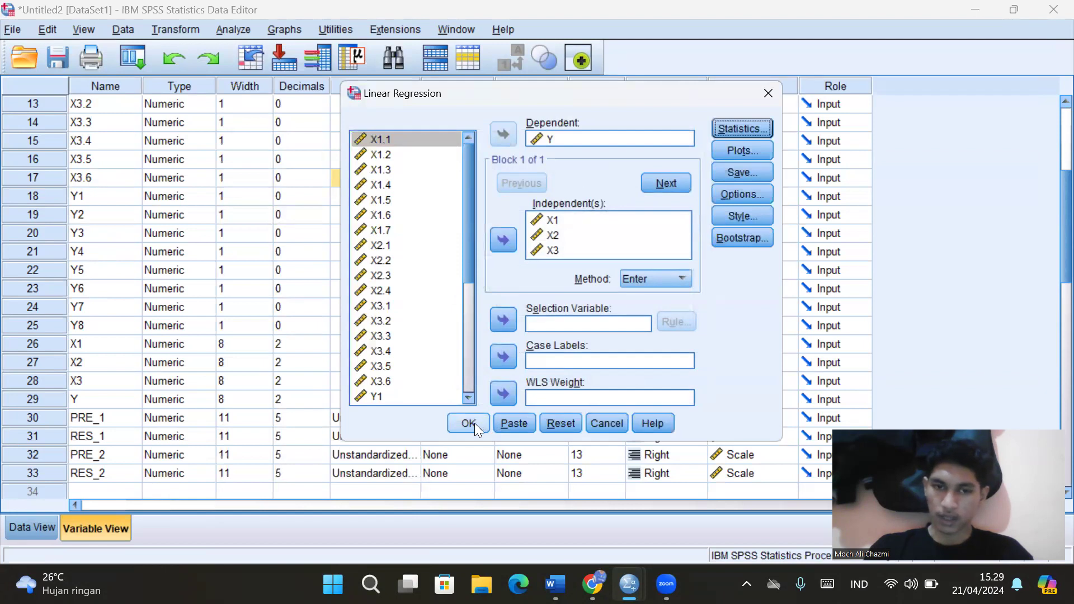
left_click(468, 423)
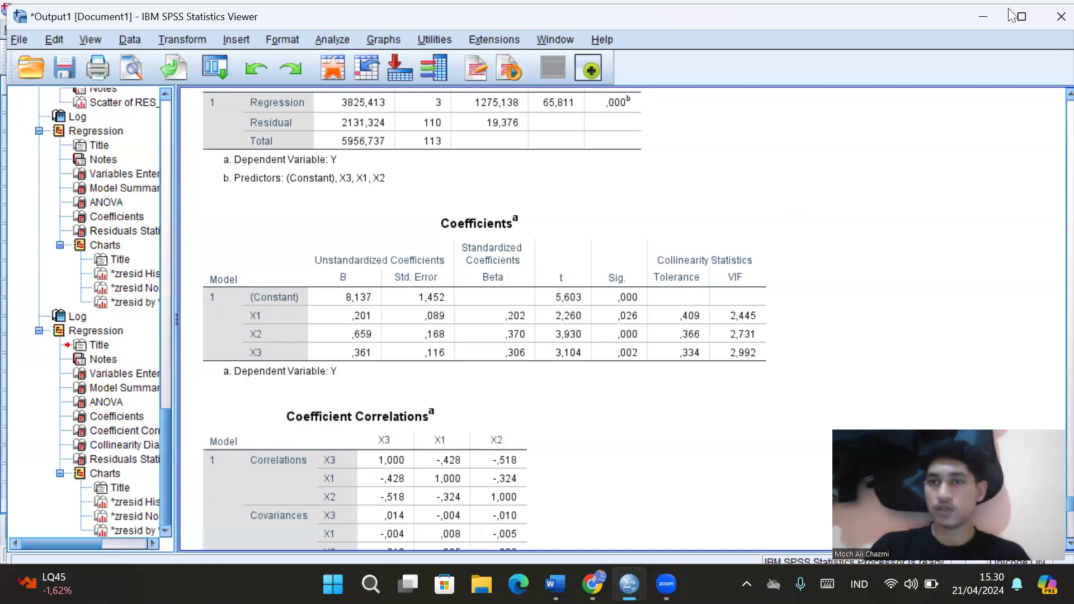
left_click(982, 22)
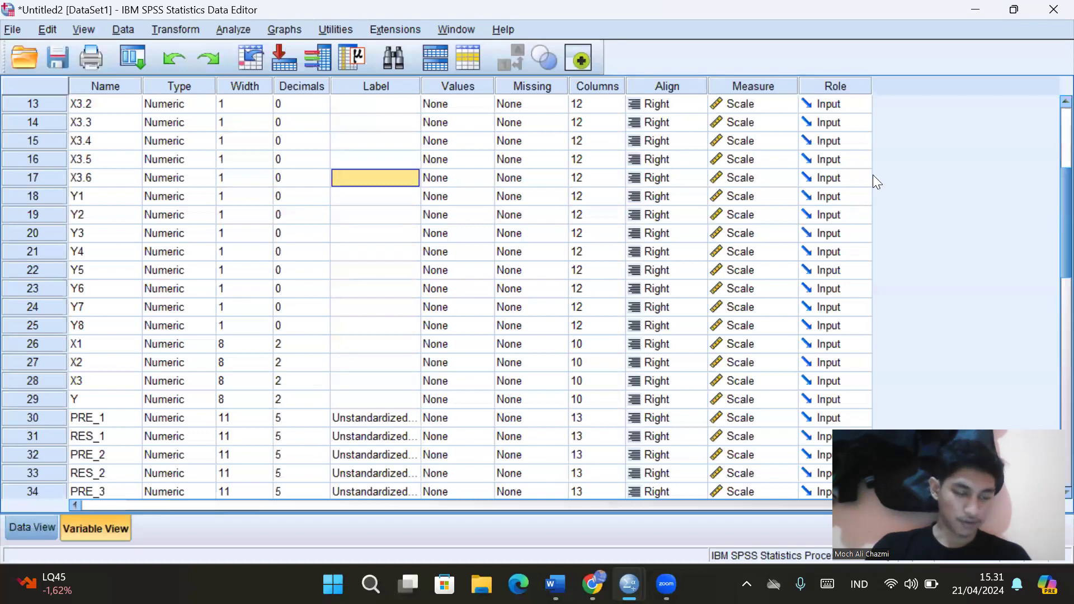
mouse_move(666, 590)
mouse_move(630, 584)
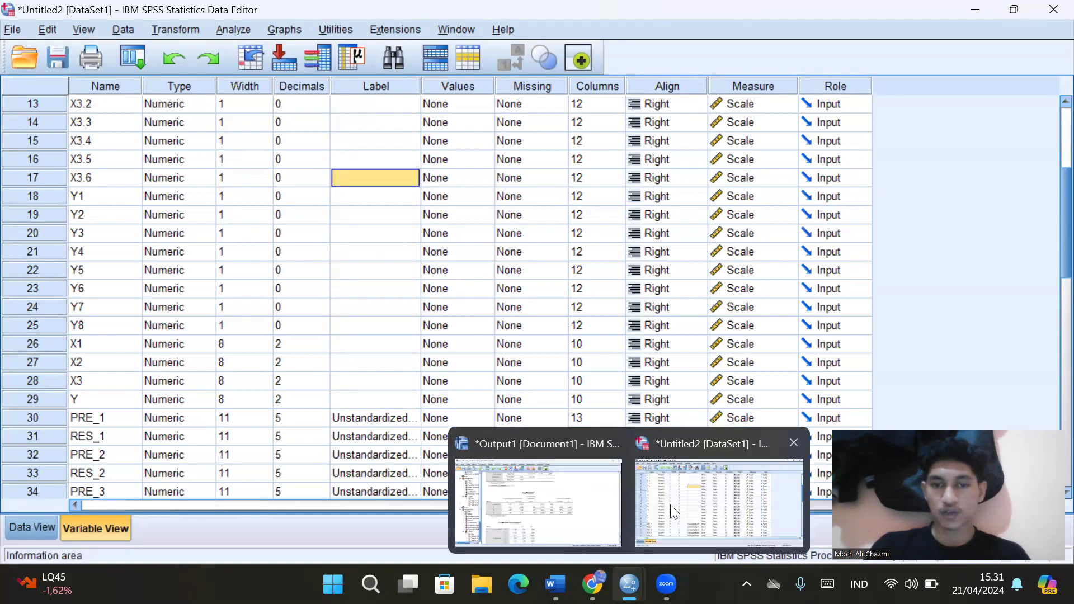
left_click(585, 487)
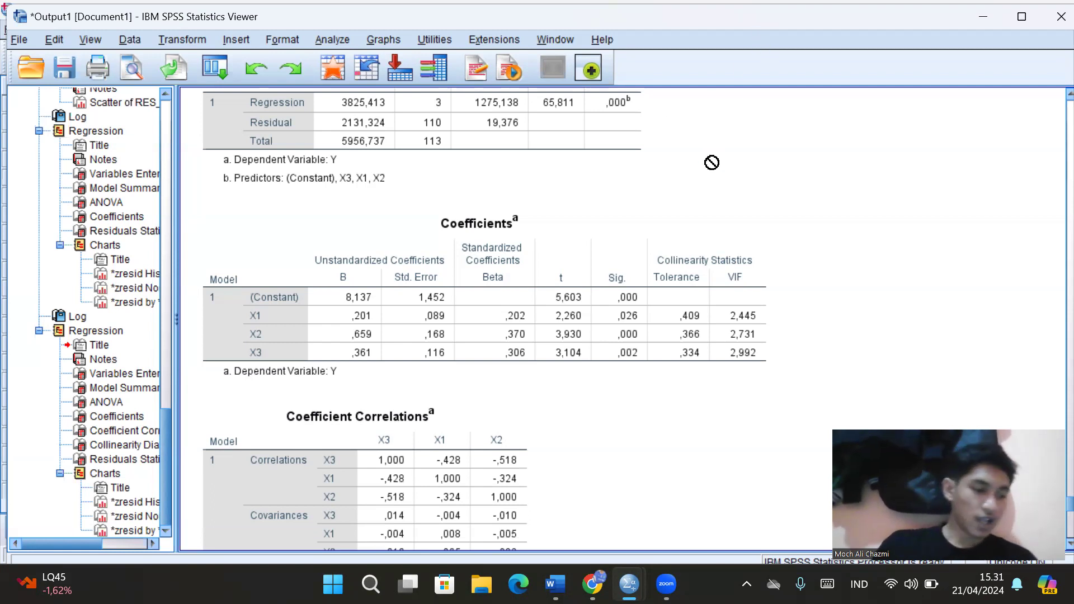
Examine the t, Sig., Tolerance and VIF columns of the Coefficients table, along with the coefficient correlations and collinearity diagnostics
left_click(705, 288)
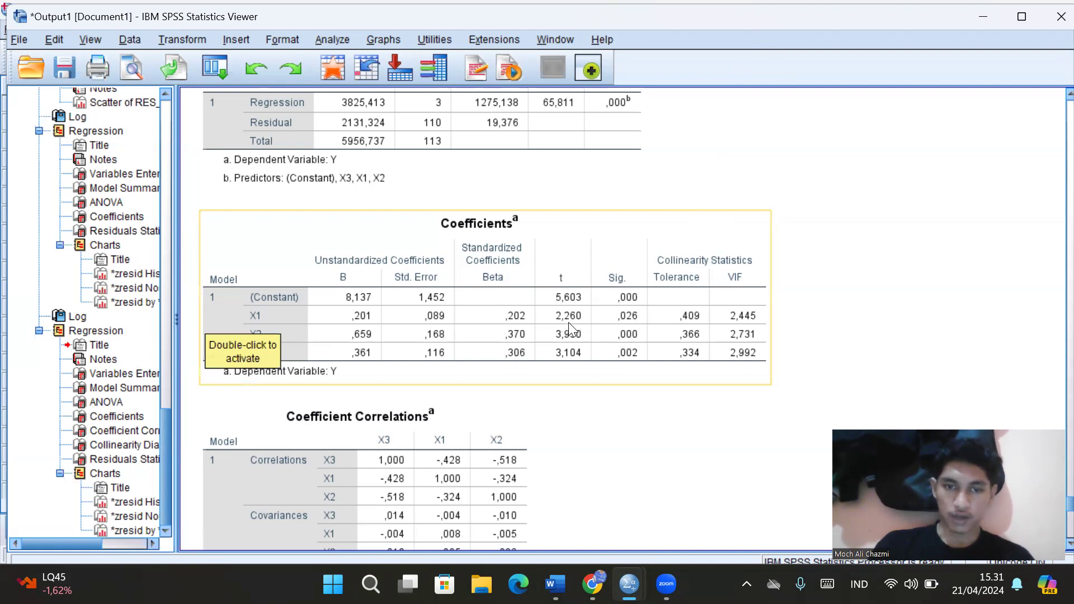
left_click_drag(569, 323, 568, 382)
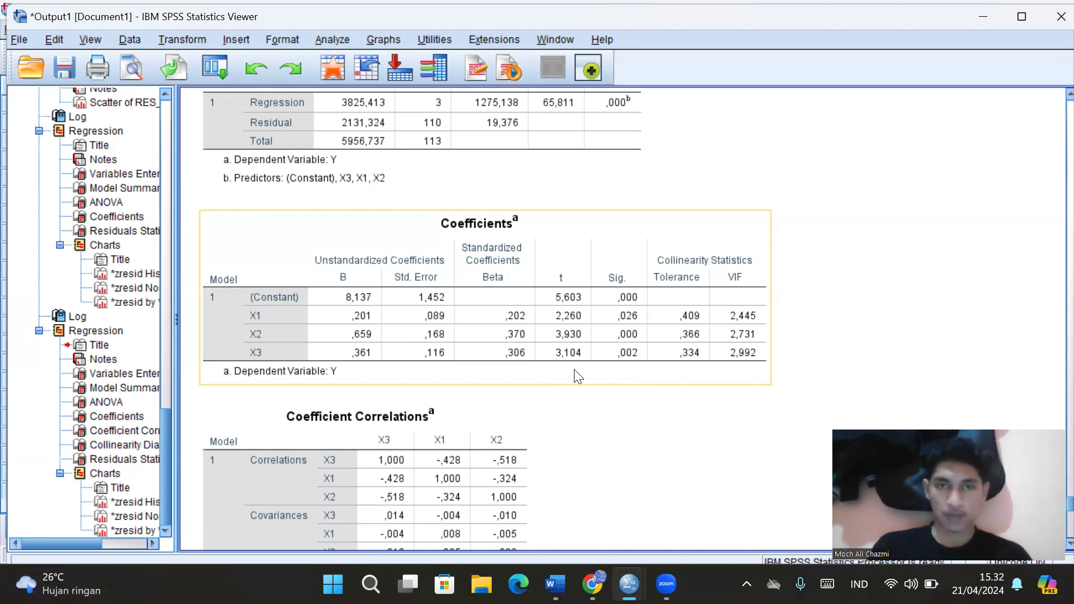
left_click(390, 106)
scroll(390, 106, "up", 3)
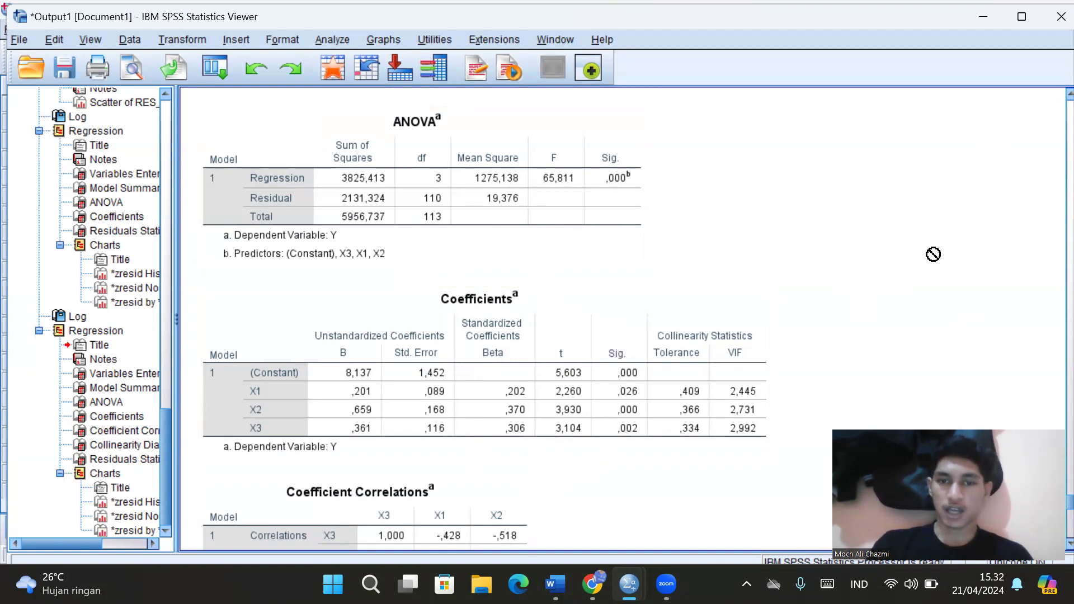
scroll(931, 250, "down", 3)
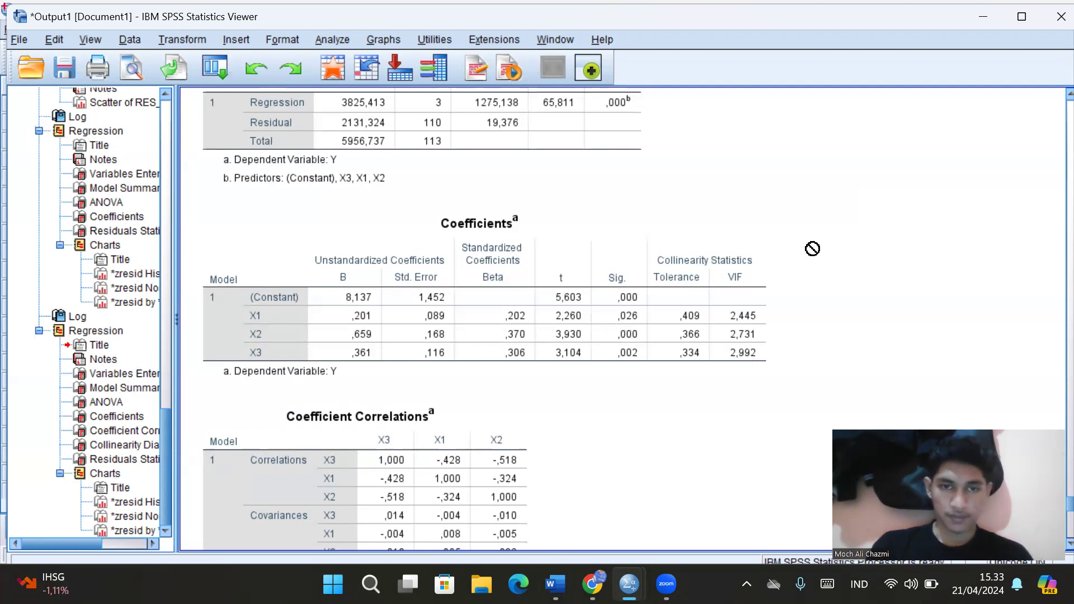
scroll(813, 249, "down", 3)
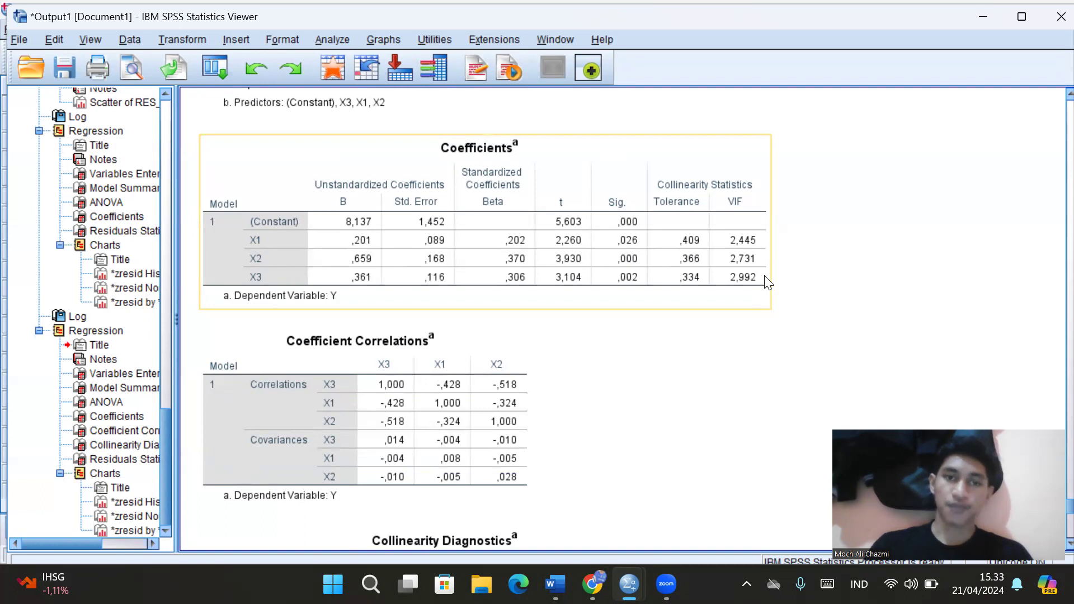
scroll(700, 367, "down", 3)
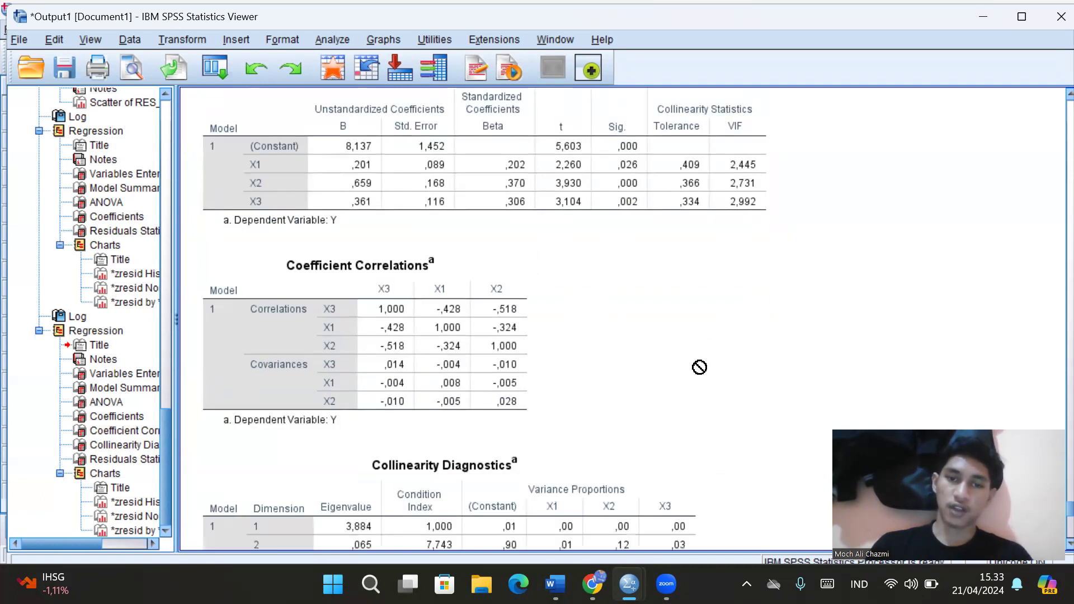
scroll(699, 366, "down", 3)
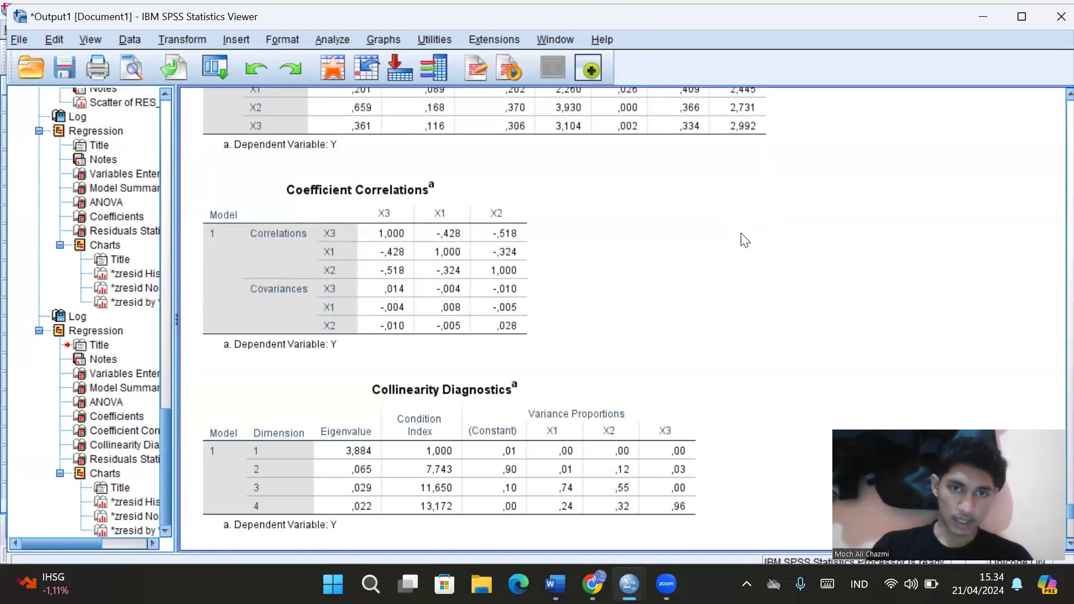
Return to the ANOVA table and examine the F and Sig. values of the regression
scroll(744, 238, "up", 5)
left_click(632, 190)
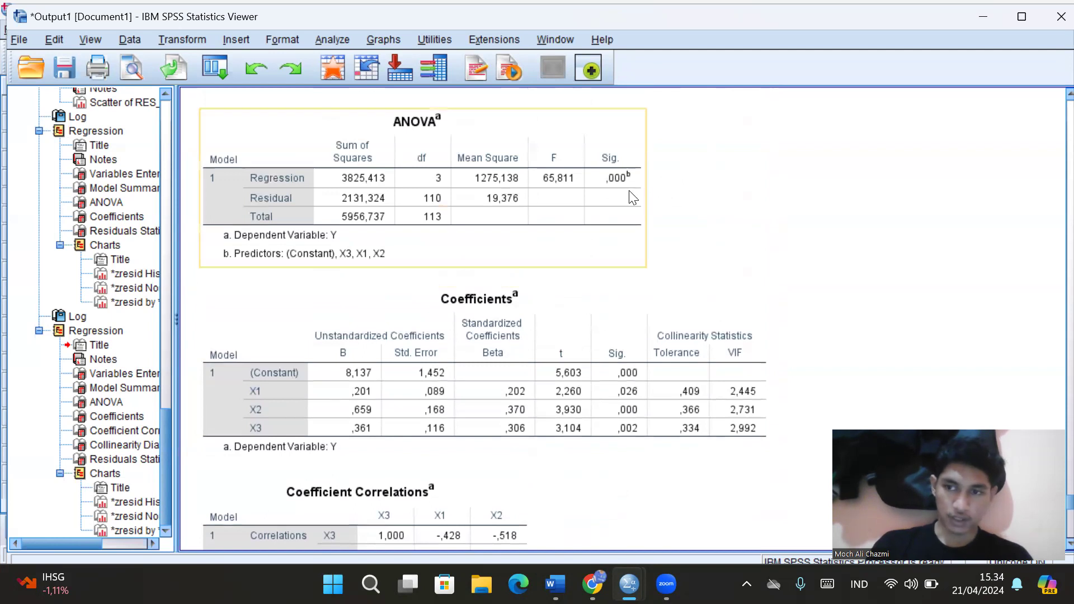
left_click(652, 188)
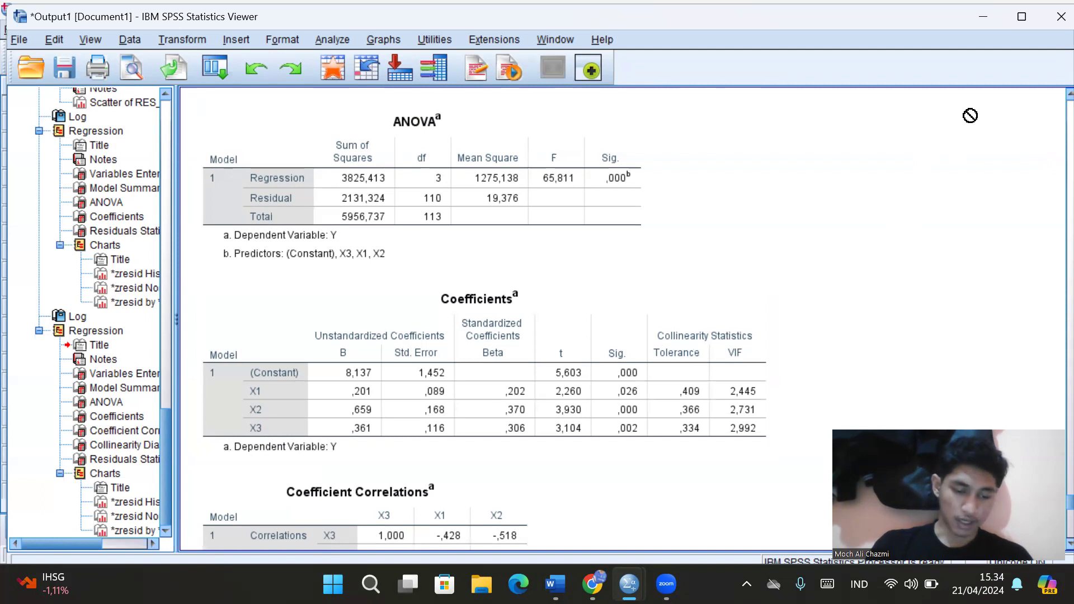
left_click(621, 135)
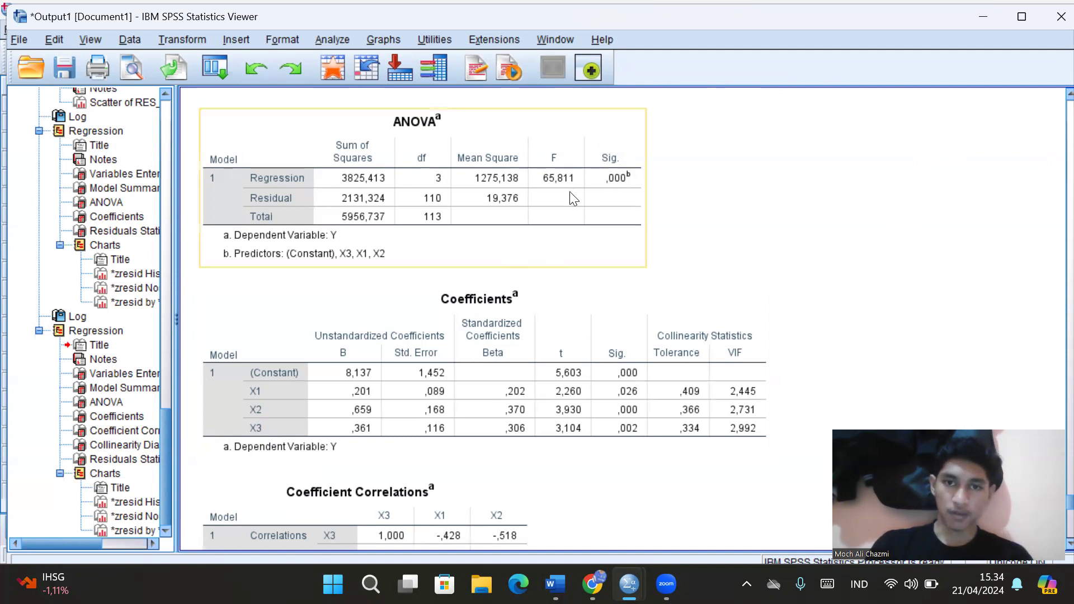